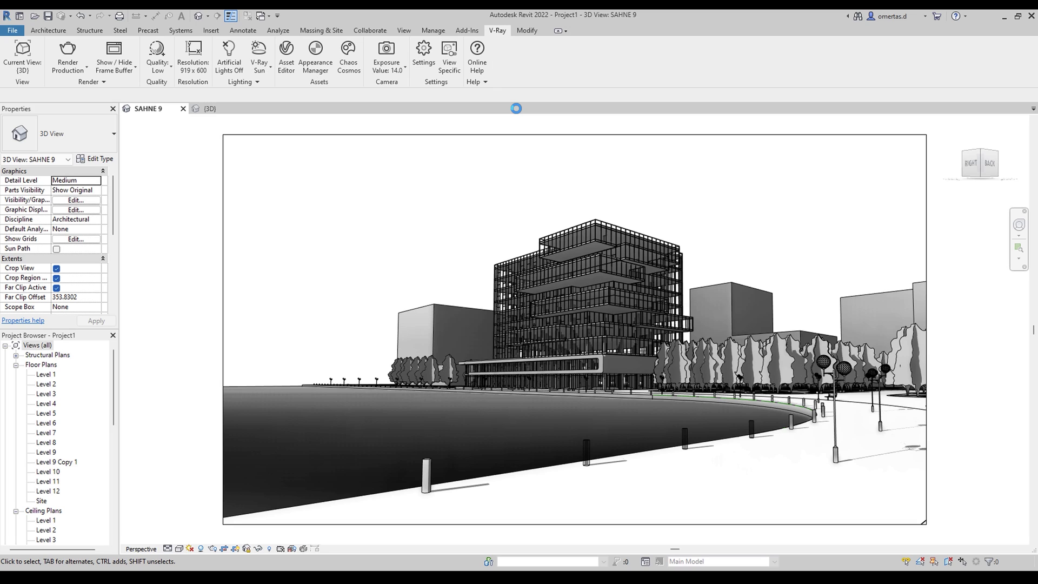
Set SAHNE 9 as V-Ray's current render view.
click(21, 66)
click(54, 201)
Expand the Render panel and list the V-Ray render modes, from Production through Chaos Vantage.
click(100, 85)
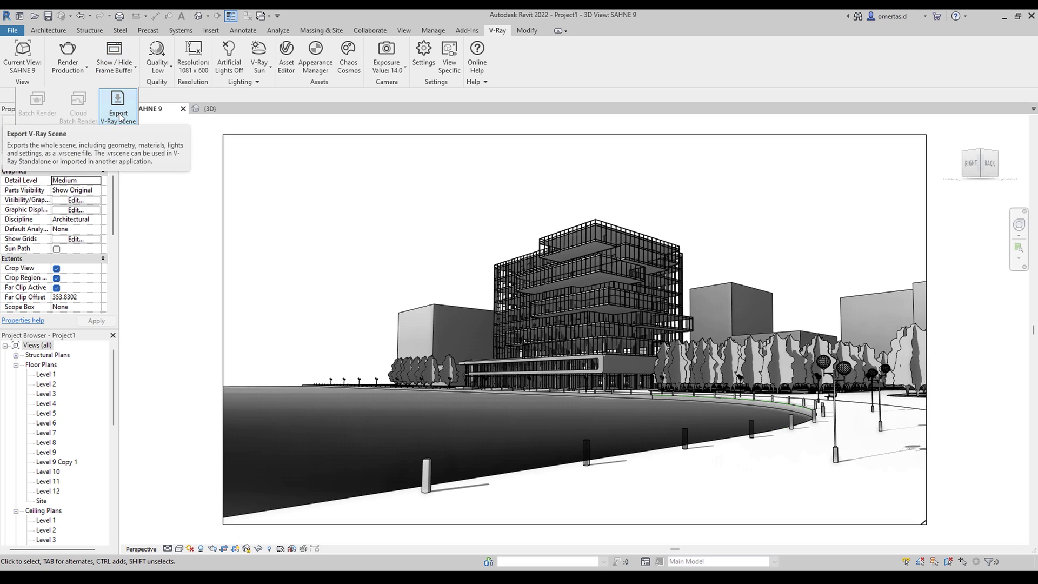
click(62, 70)
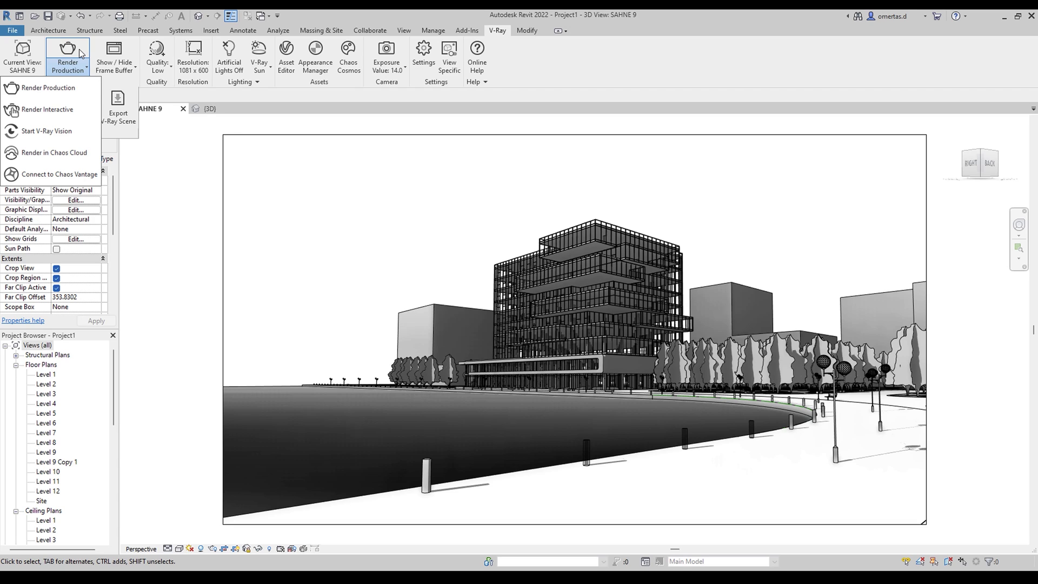
Run an interactive V-Ray render of SAHNE 9, stop it once refined, and close the Frame Buffer.
click(79, 109)
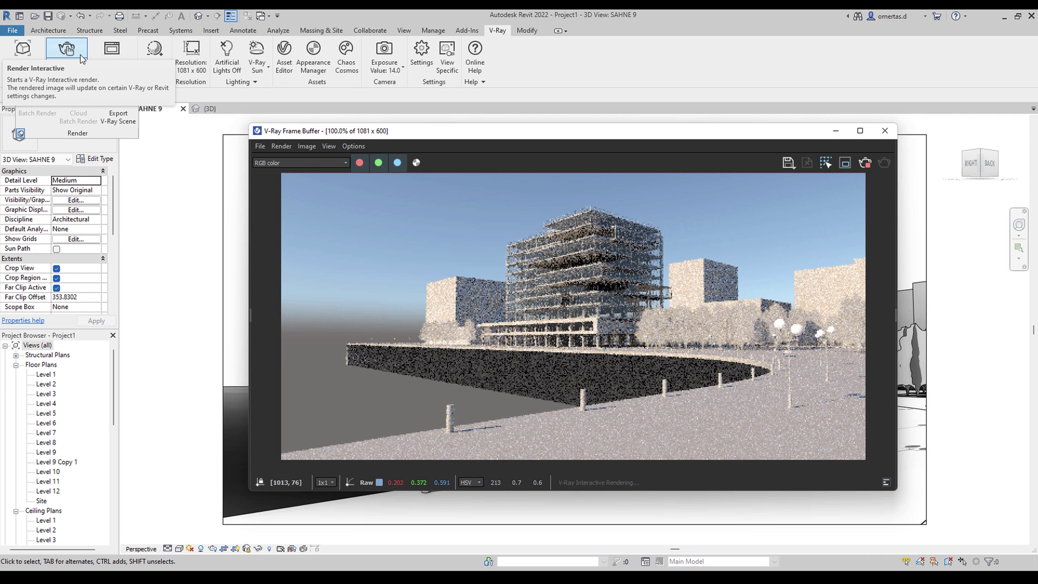
click(864, 161)
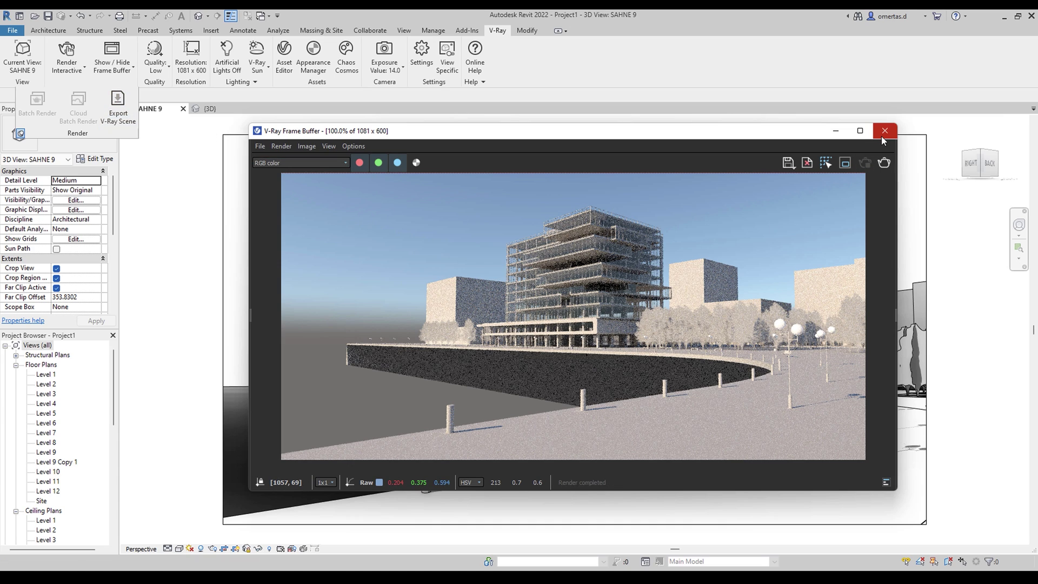
click(882, 131)
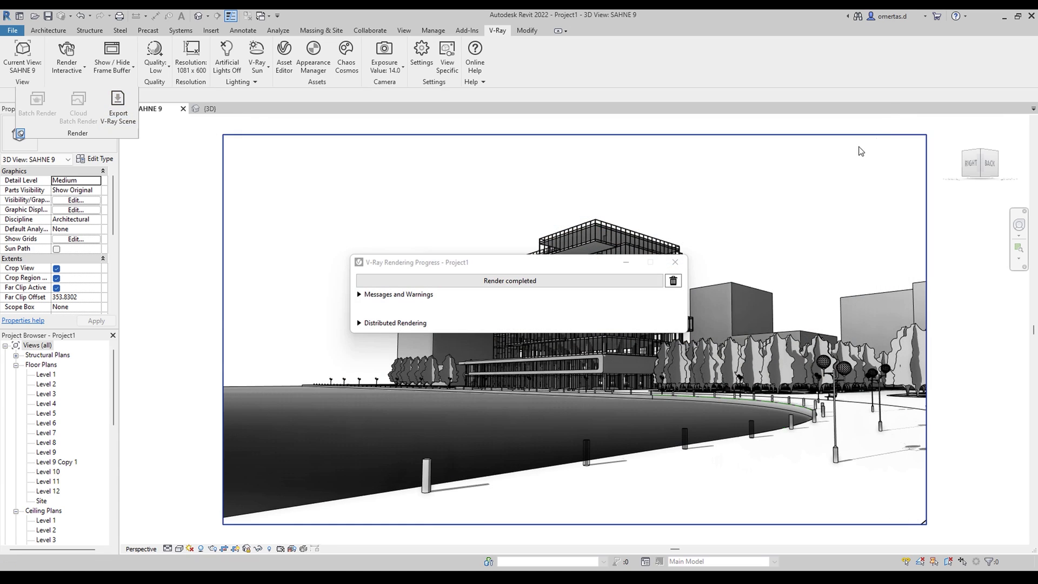
click(69, 73)
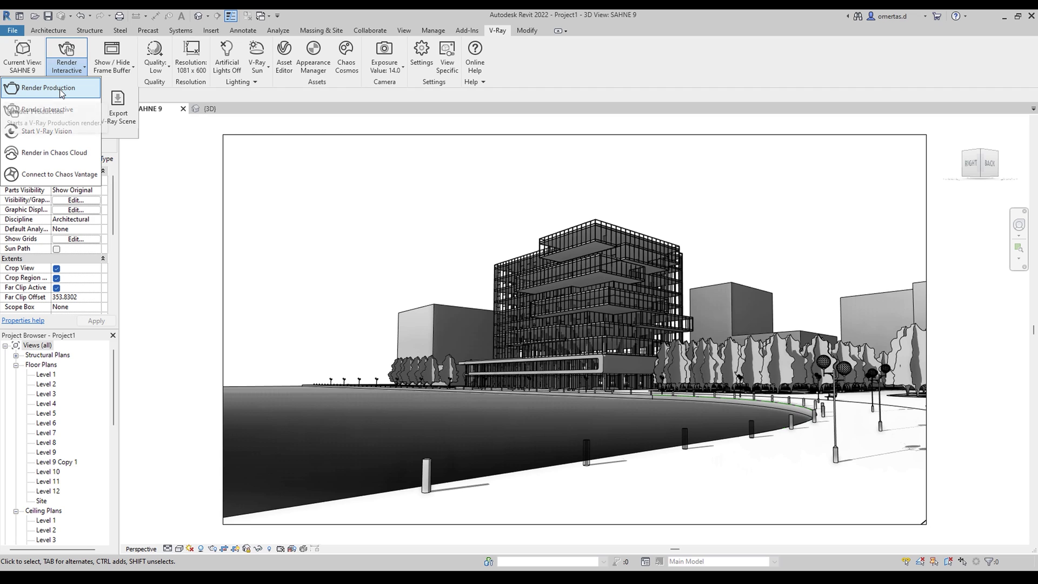
Render SAHNE 9 at production quality, then move the Frame Buffer aside and minimize it.
click(61, 89)
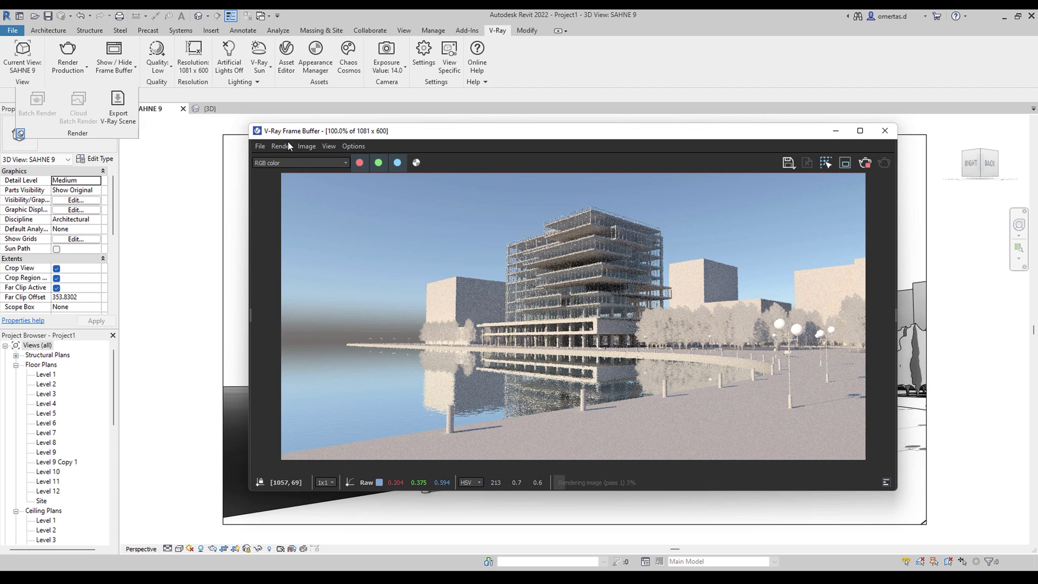
drag(442, 131, 415, 133)
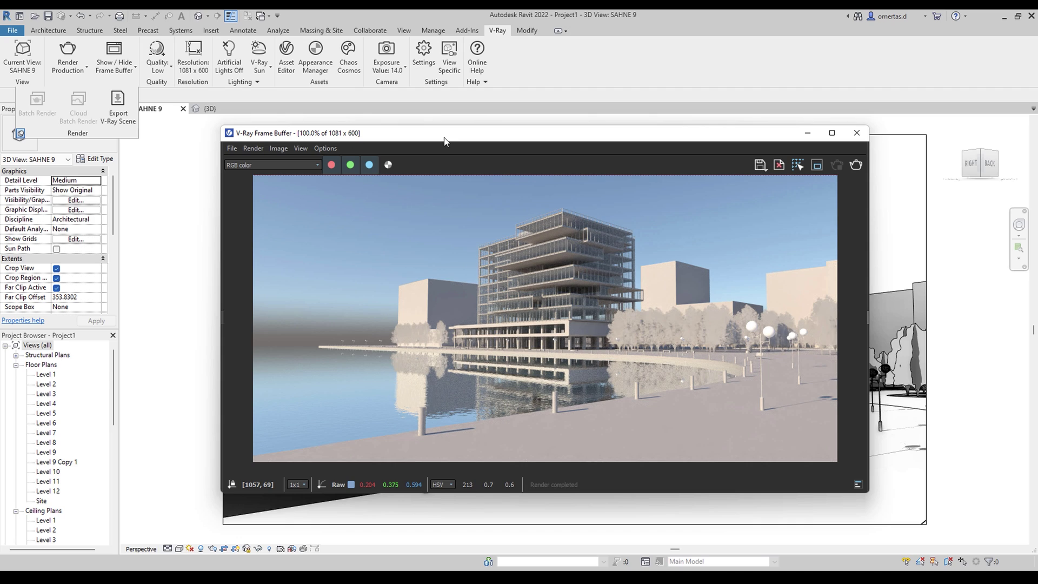
click(68, 66)
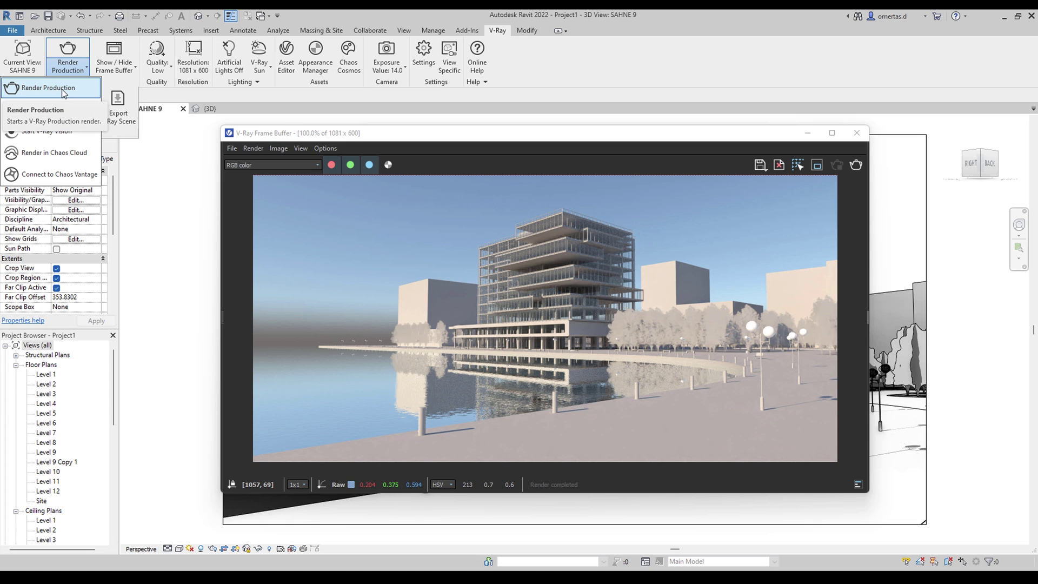
drag(601, 137, 421, 158)
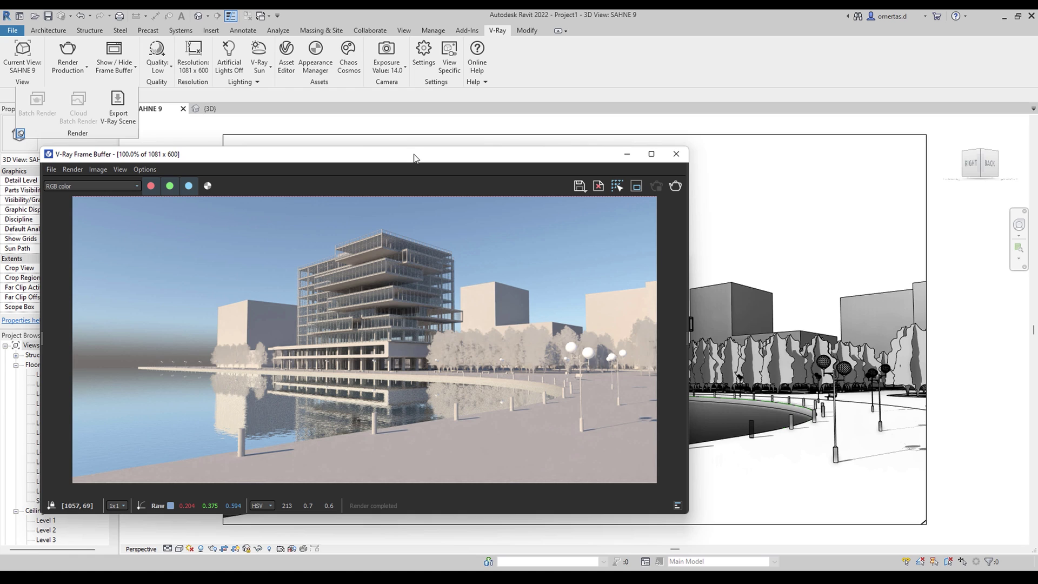
click(627, 153)
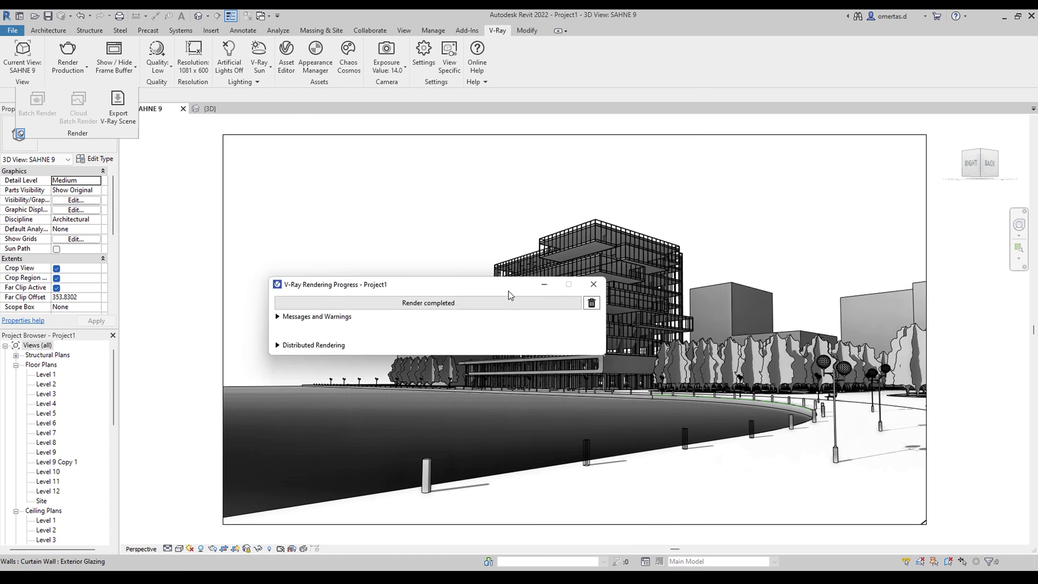
Temporarily hide the massing block behind the trees and re-run the Production render.
click(737, 286)
click(257, 548)
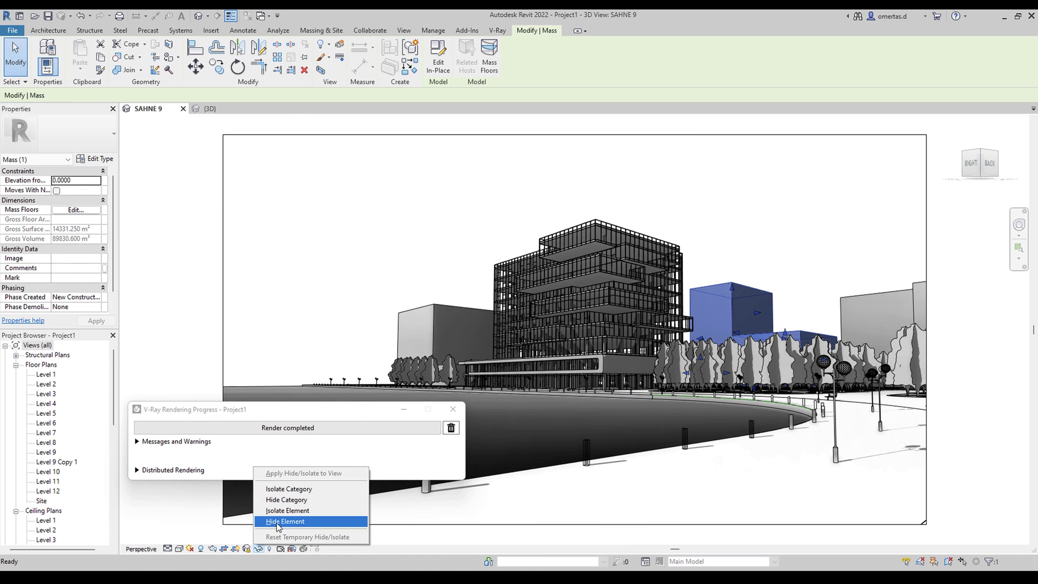
click(287, 523)
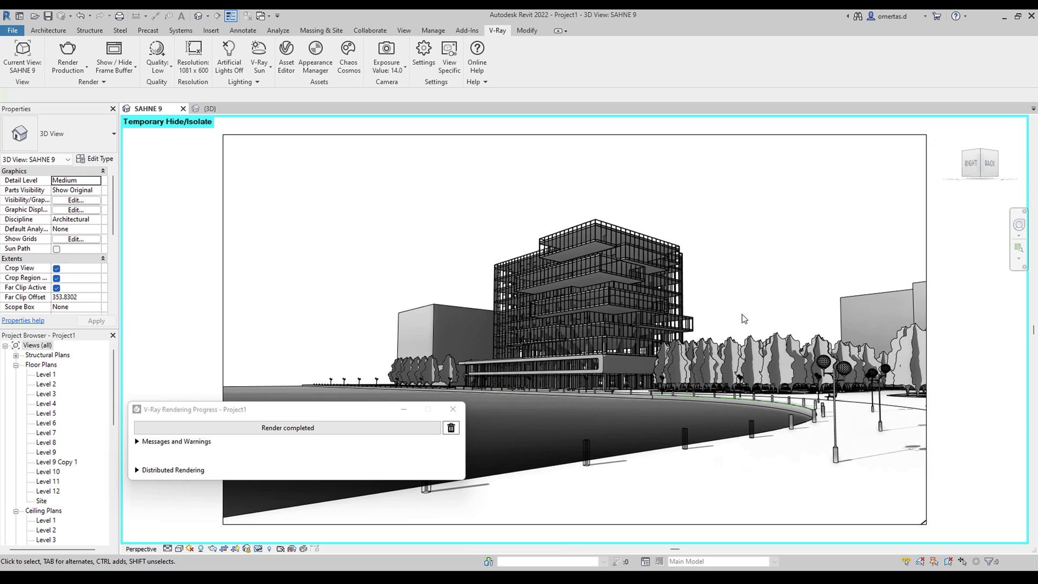
click(65, 53)
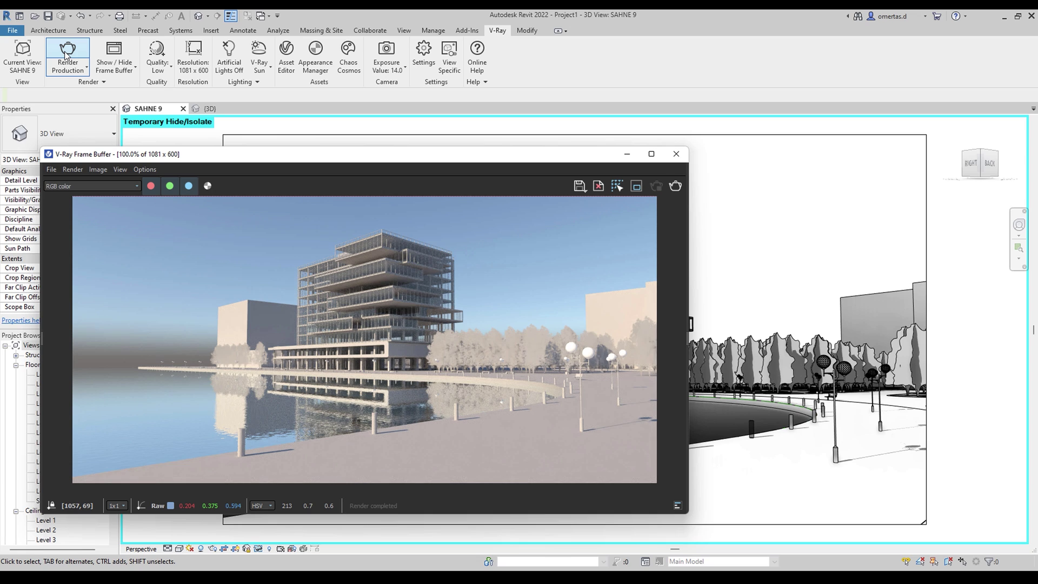
Re-render with the massing block restored, then stop the render and close the Frame Buffer.
mouse_move(278, 157)
mouse_down()
mouse_move(544, 128)
mouse_move(554, 113)
mouse_up()
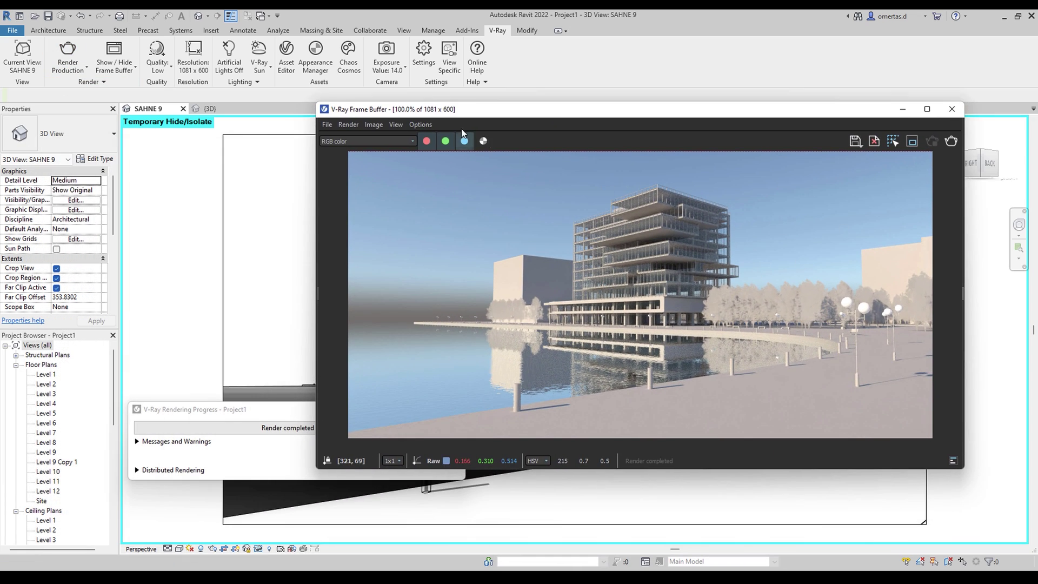
drag(420, 108, 623, 323)
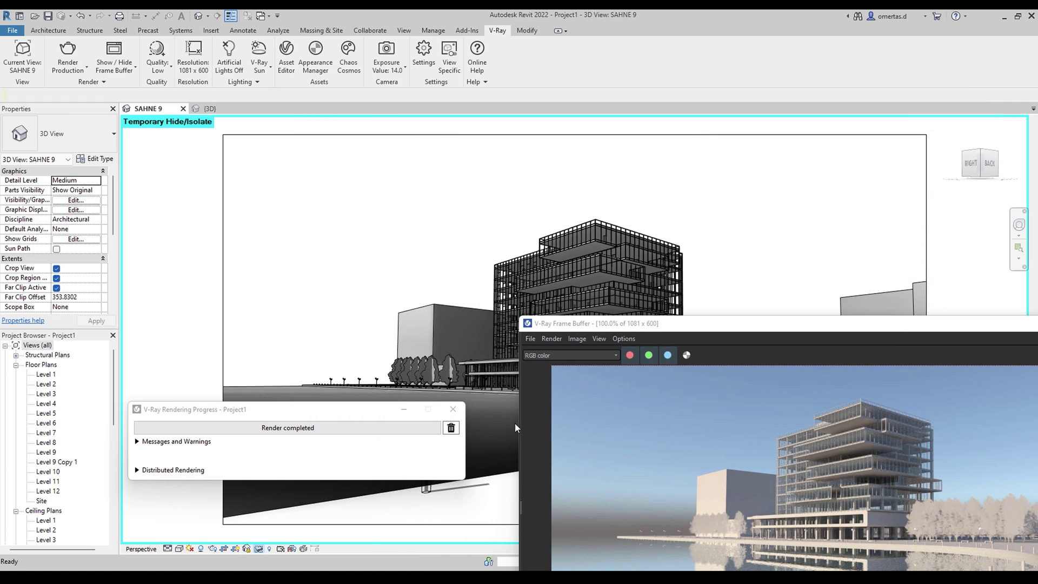
mouse_move(725, 325)
mouse_down()
mouse_move(558, 403)
mouse_move(327, 169)
mouse_up()
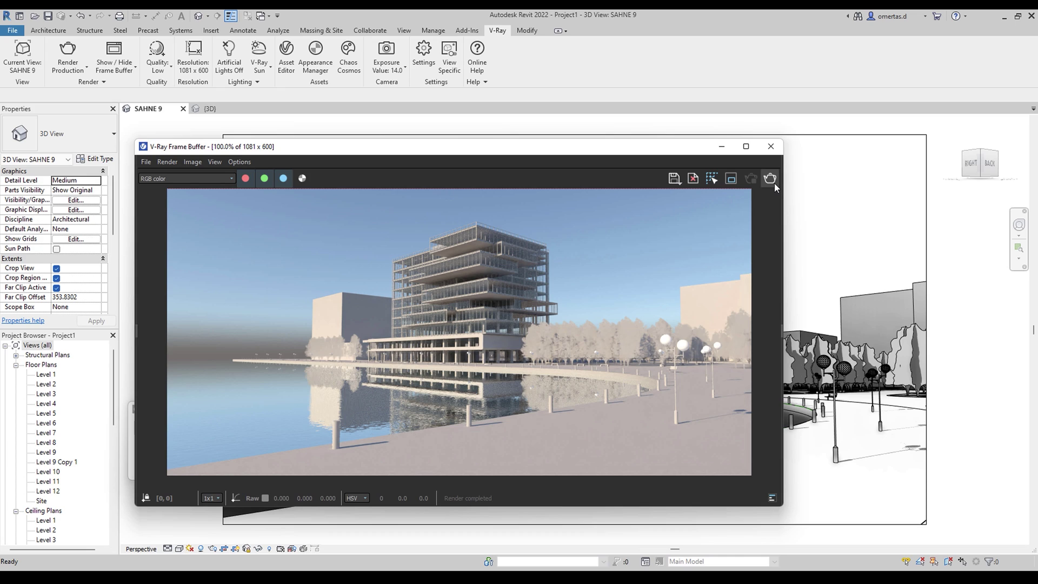
click(770, 179)
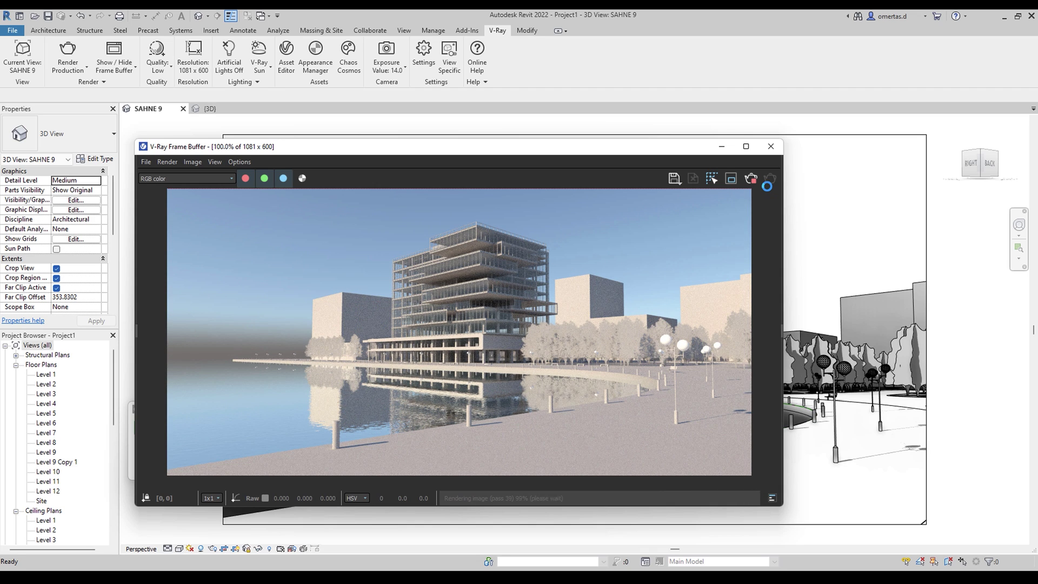
click(750, 179)
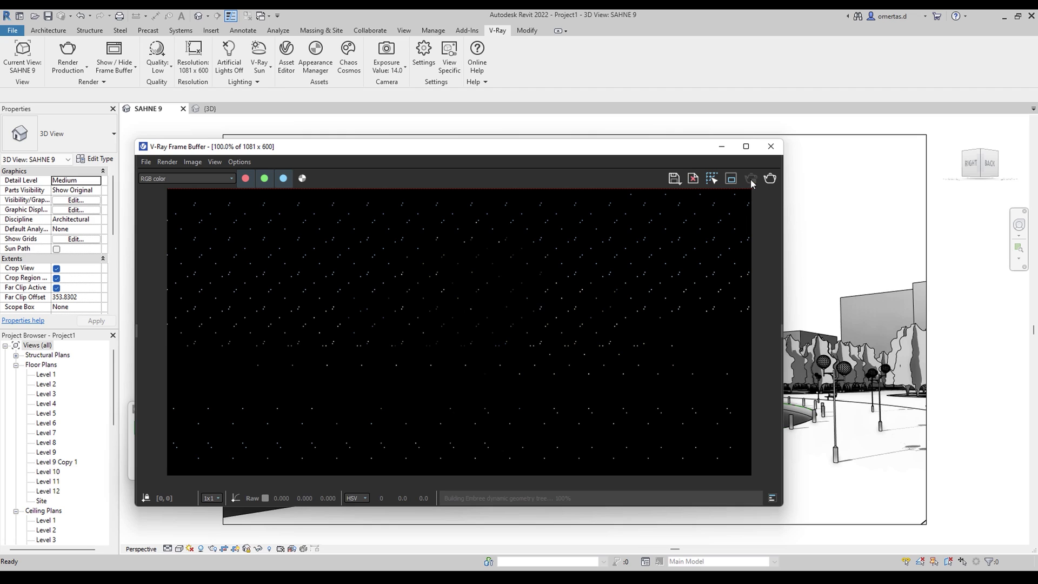
click(771, 149)
click(457, 403)
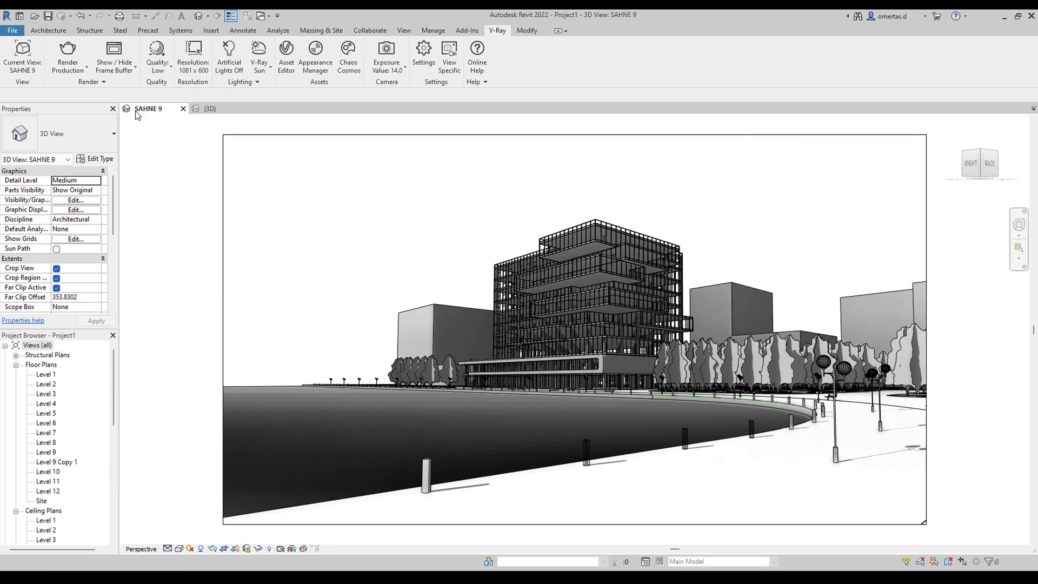
Start an interactive render of SAHNE 9, with the Frame Buffer at 50% on the far left.
click(91, 82)
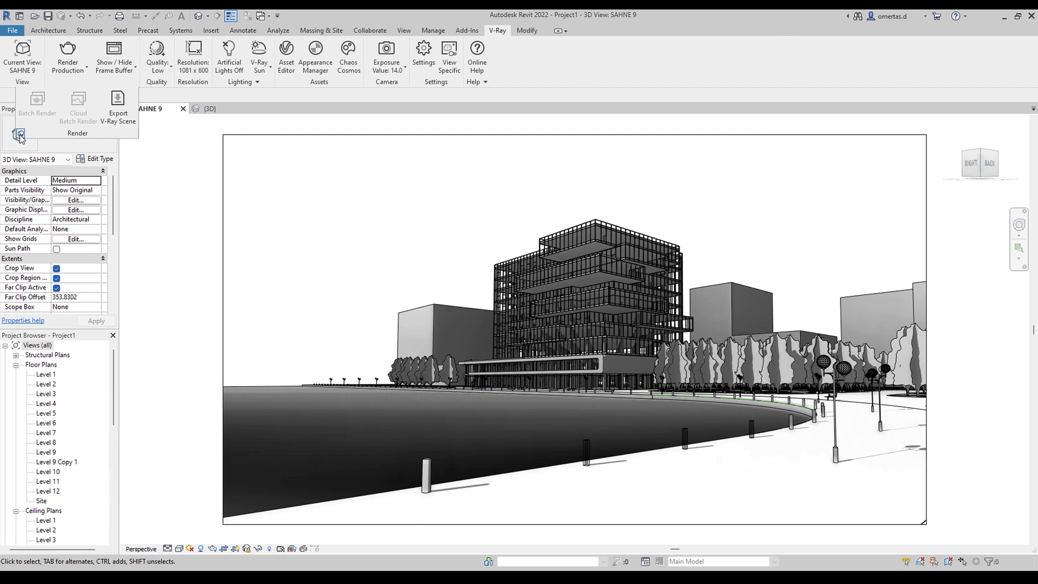
click(69, 69)
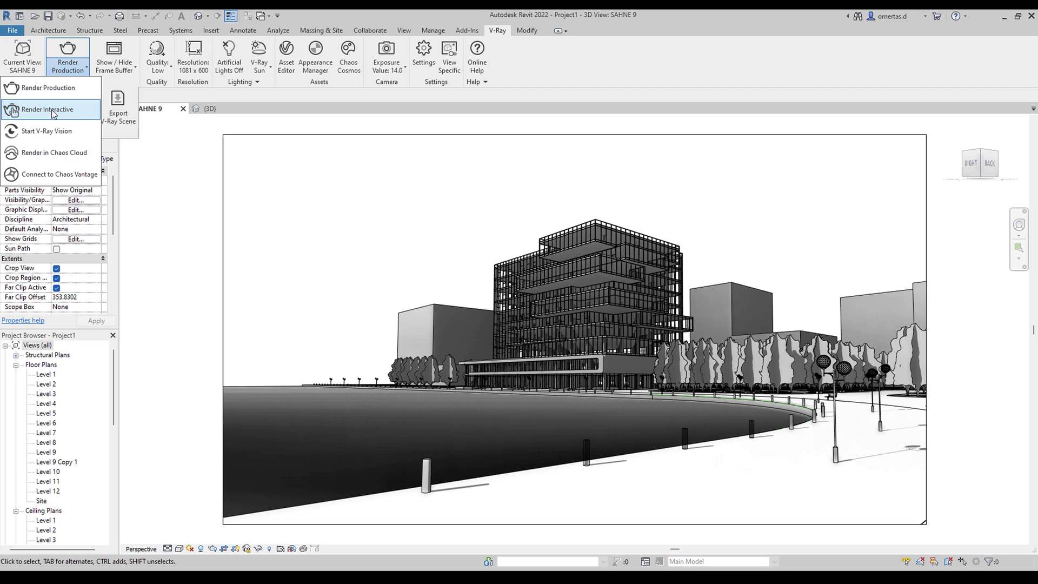
click(52, 111)
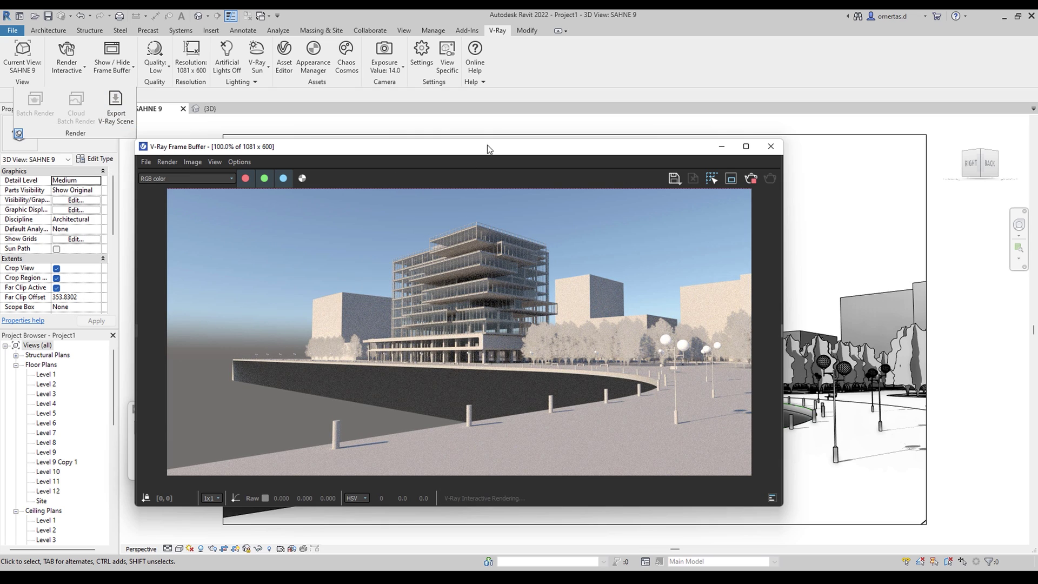
drag(489, 147, 441, 148)
drag(735, 329, 649, 327)
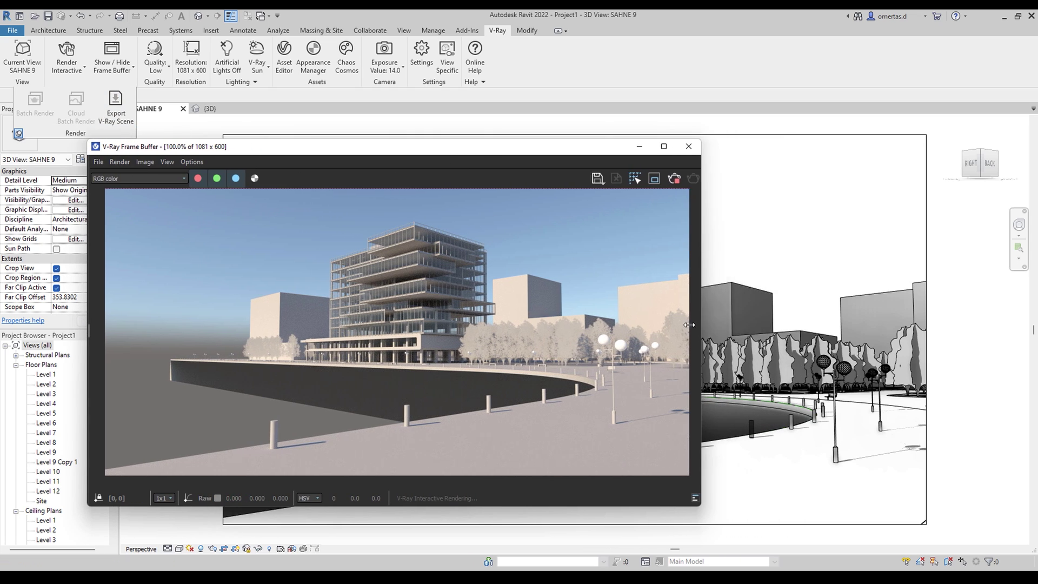
scroll(362, 320, down, 2)
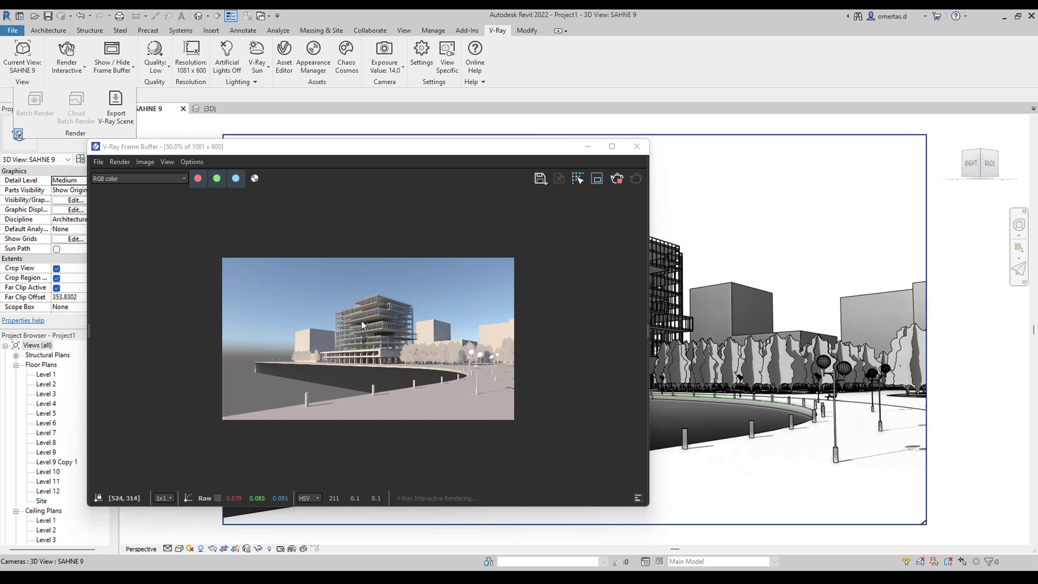
click(638, 498)
click(508, 327)
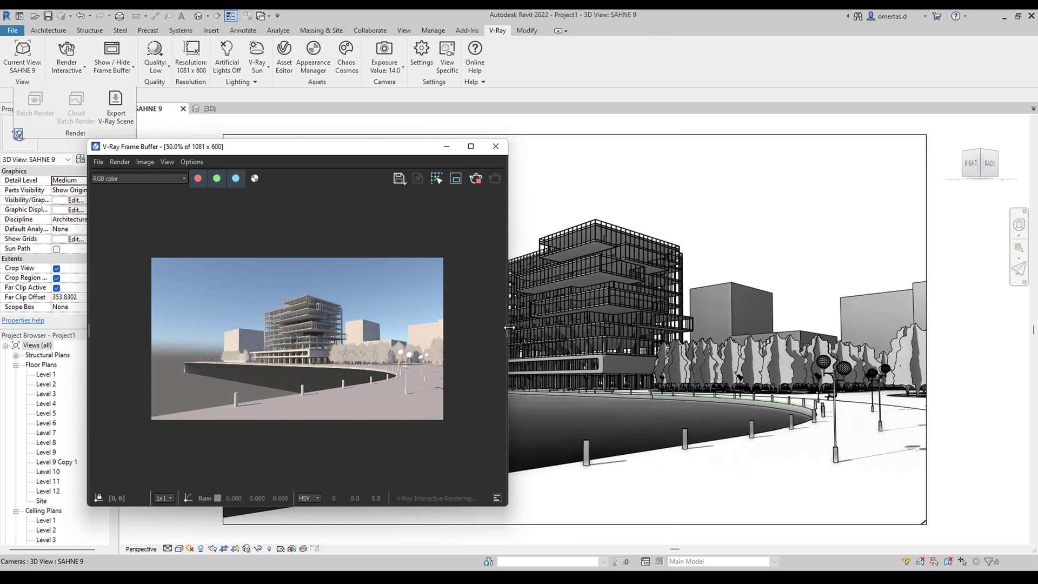
drag(270, 147, 193, 140)
Zoom the view in toward the office building's upper floors.
click(1019, 229)
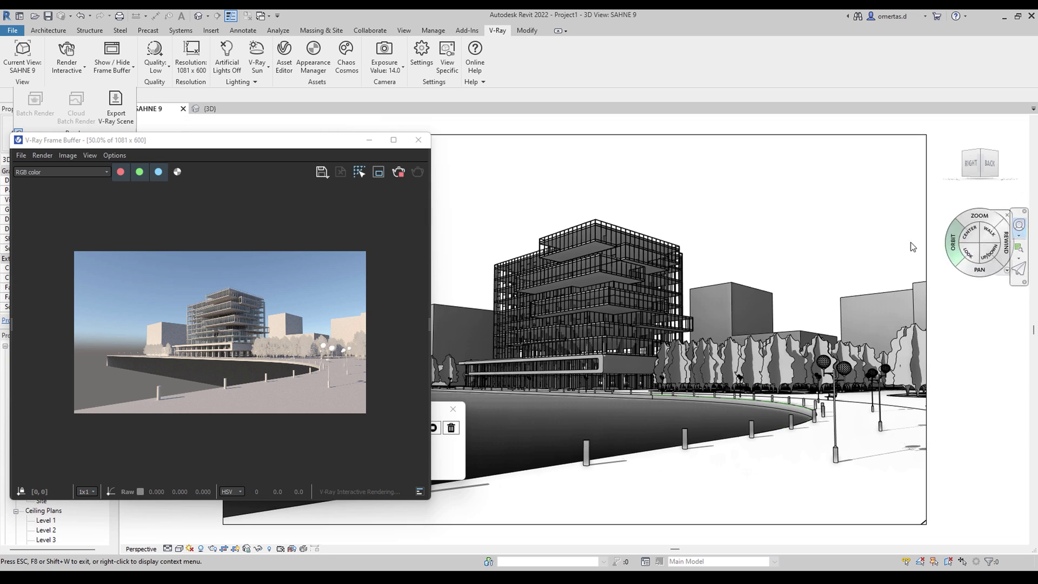
drag(607, 308, 607, 289)
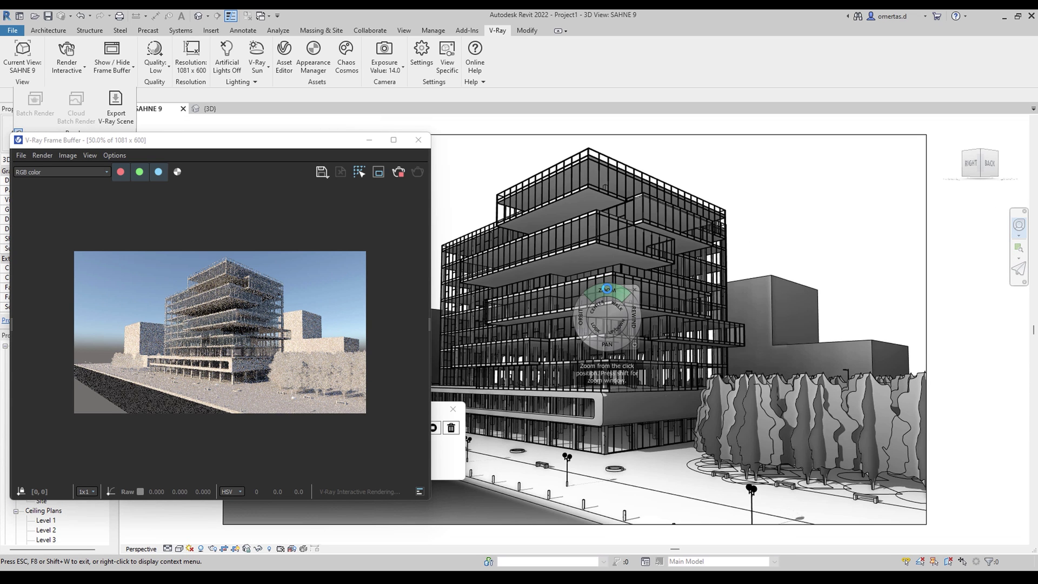
drag(608, 289, 608, 274)
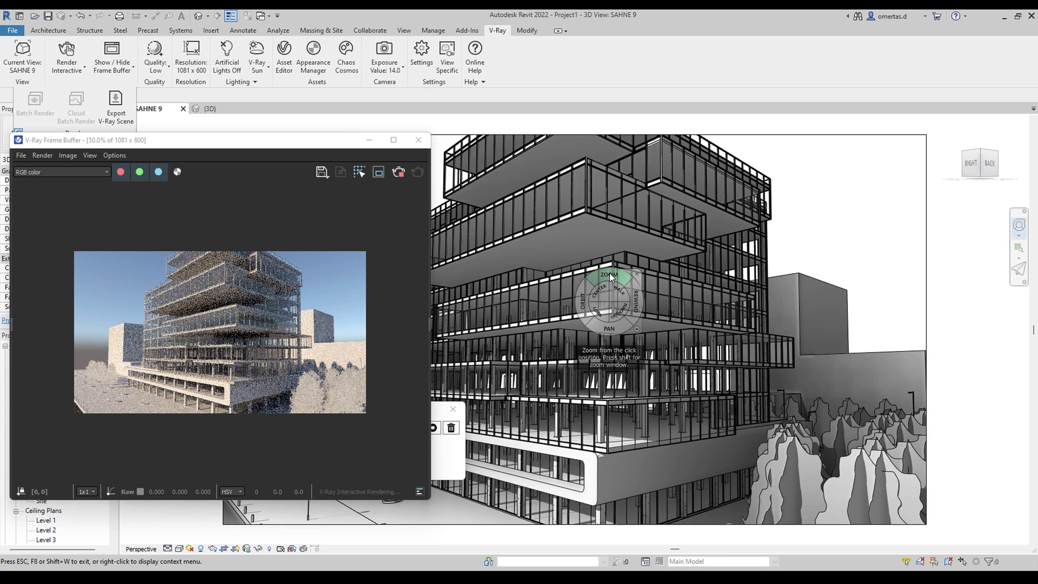
drag(609, 273, 615, 268)
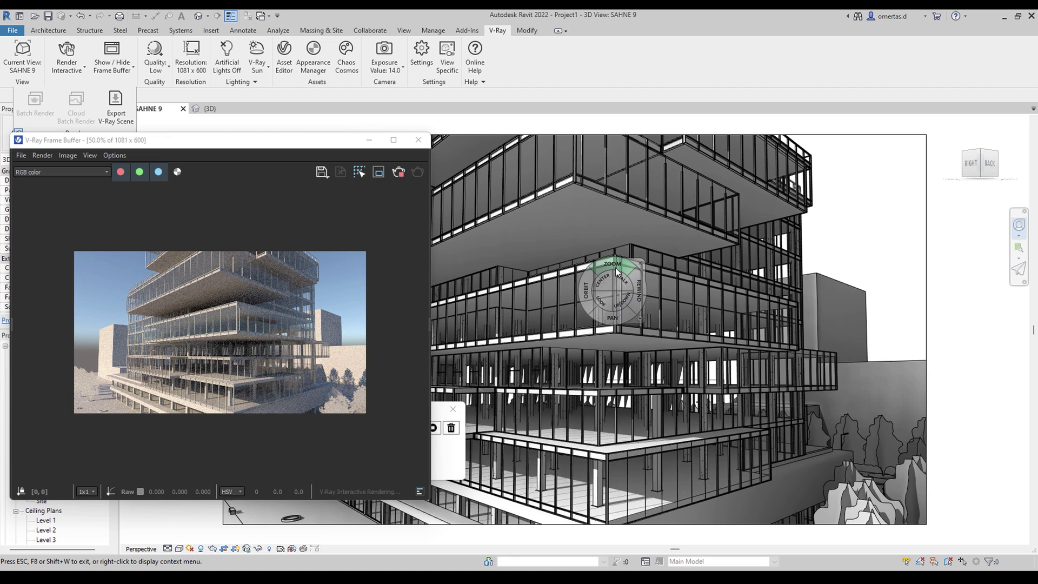
Inspect the render at 100% and 50%, then stop it and close the Frame Buffer and progress window.
double_click(241, 329)
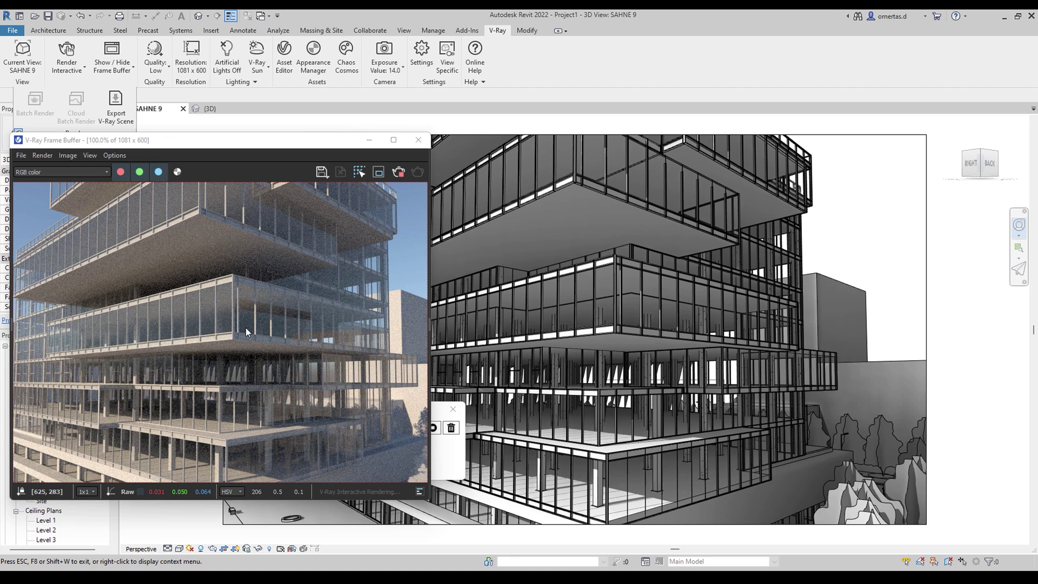
double_click(257, 323)
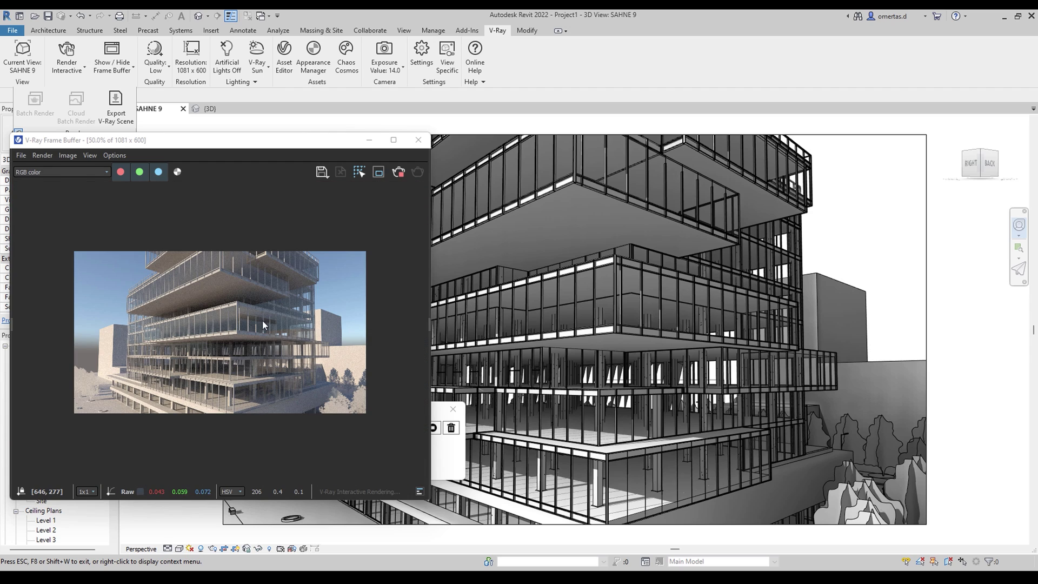
click(398, 173)
click(418, 140)
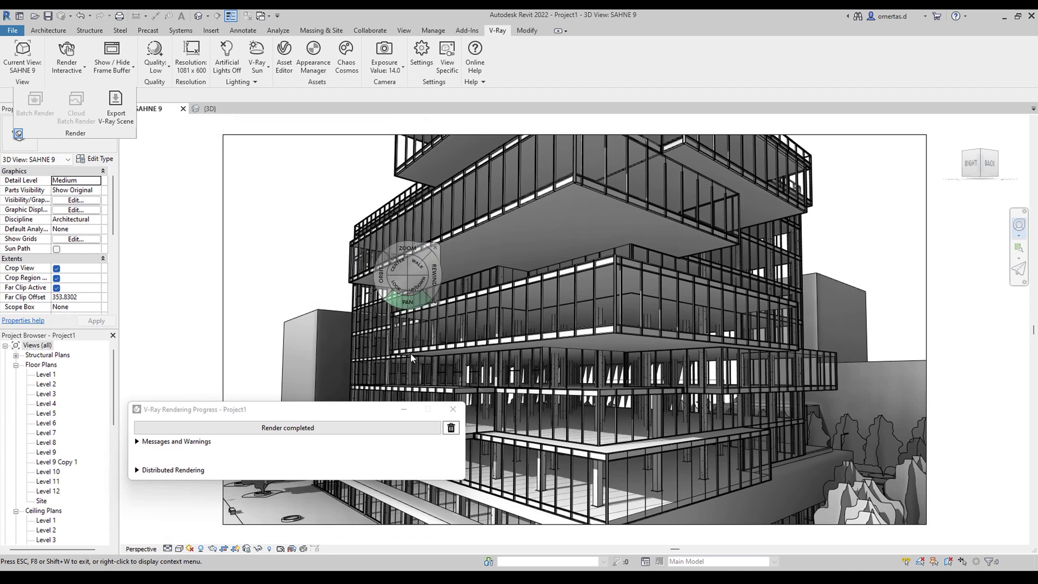
click(453, 409)
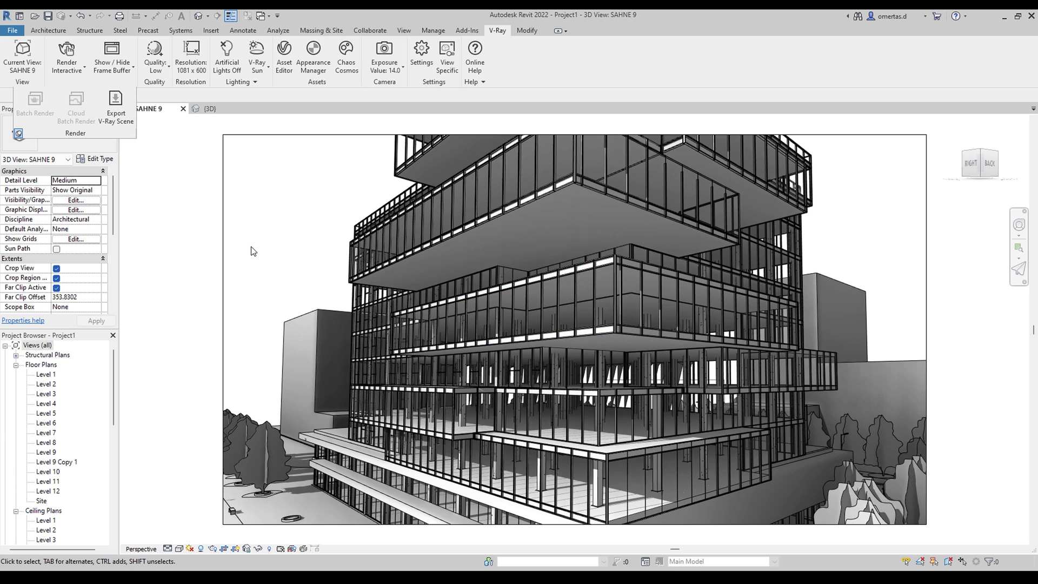
Rewind the SAHNE 9 view to the earlier wide waterfront street camera.
click(1019, 225)
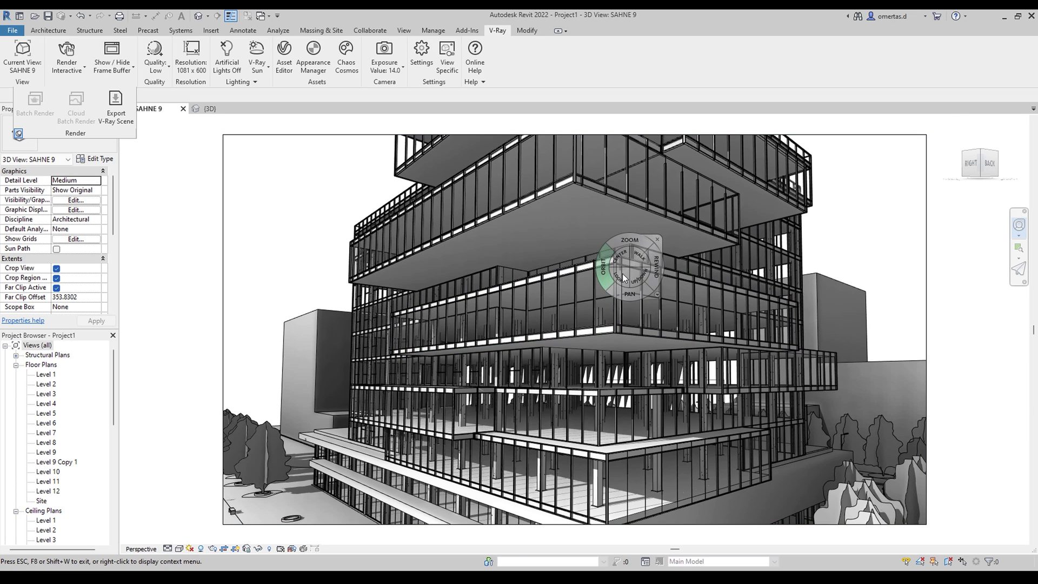
drag(627, 267, 530, 258)
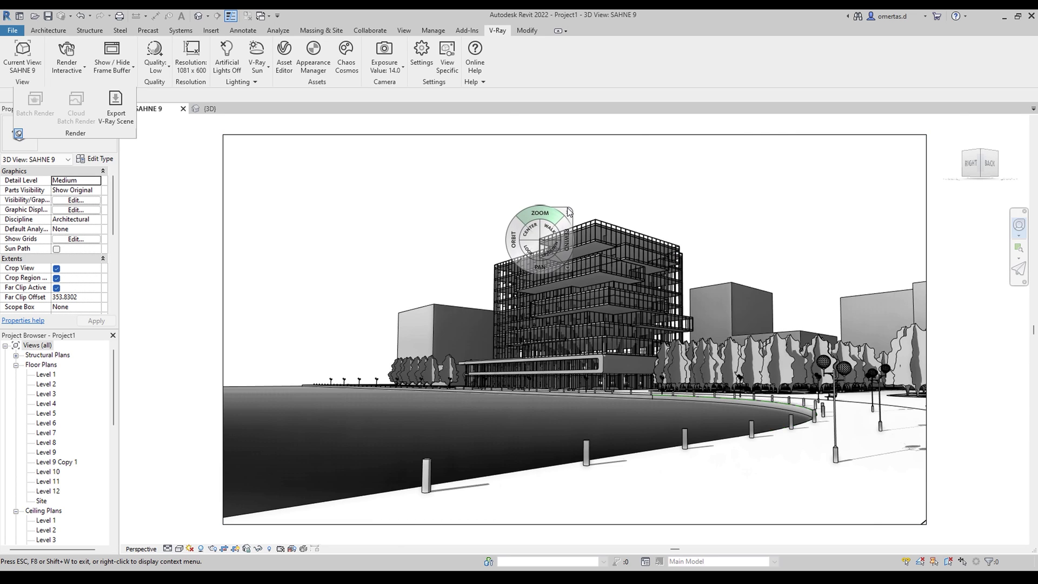
key(Escape)
click(63, 67)
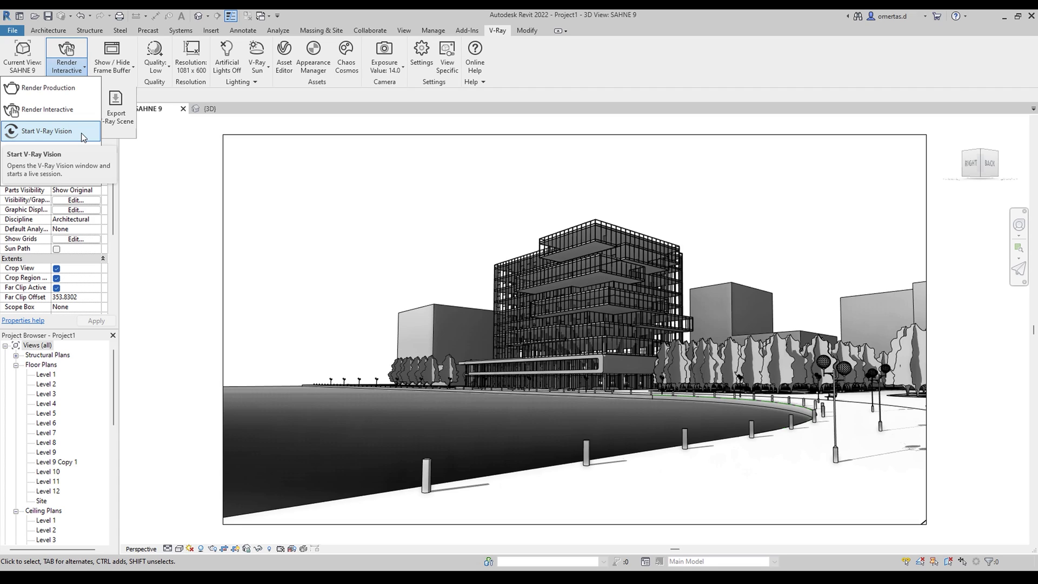
click(82, 135)
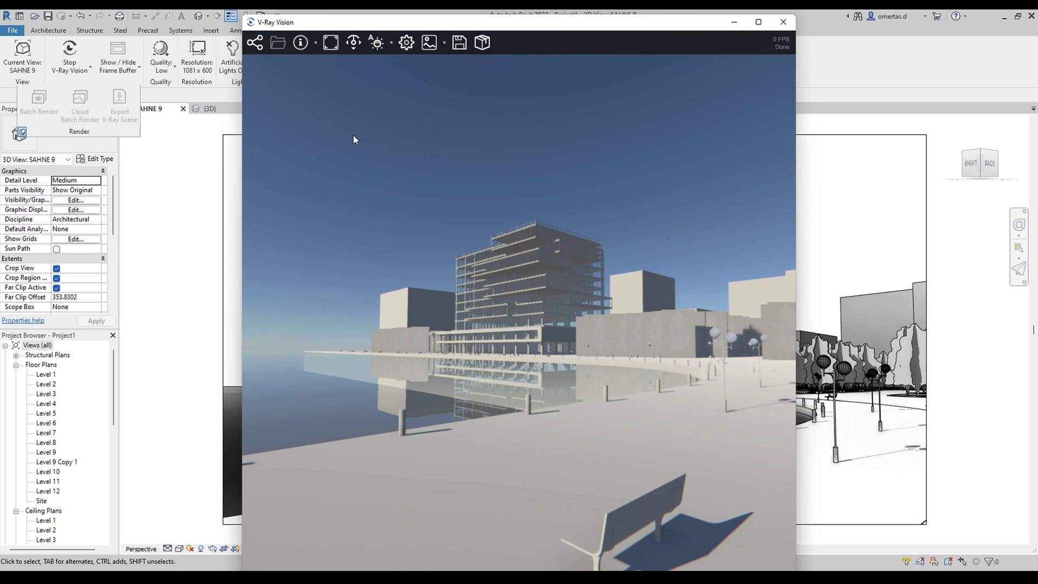
key(w)
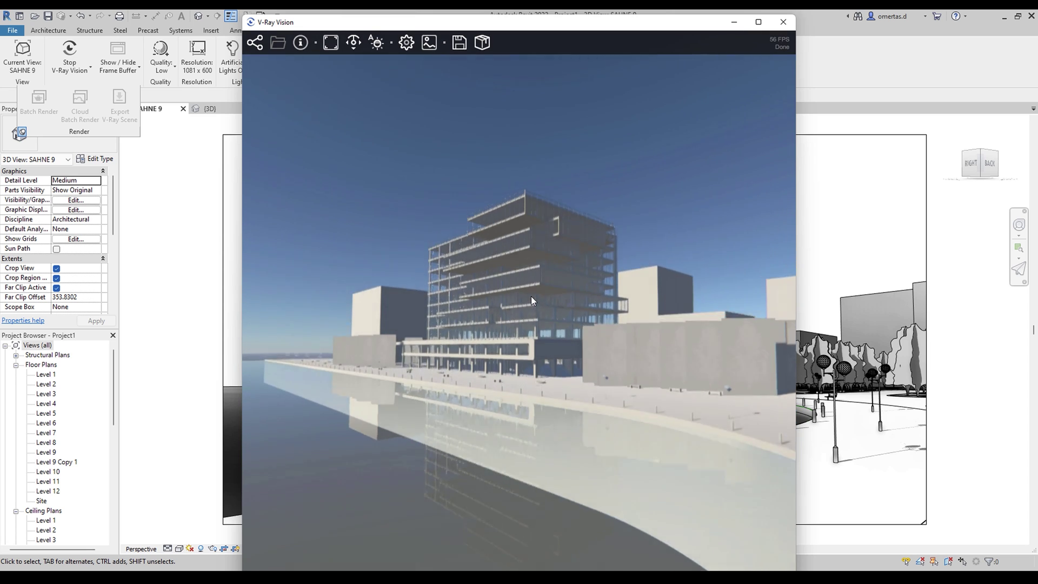
middle_drag(531, 296, 557, 342)
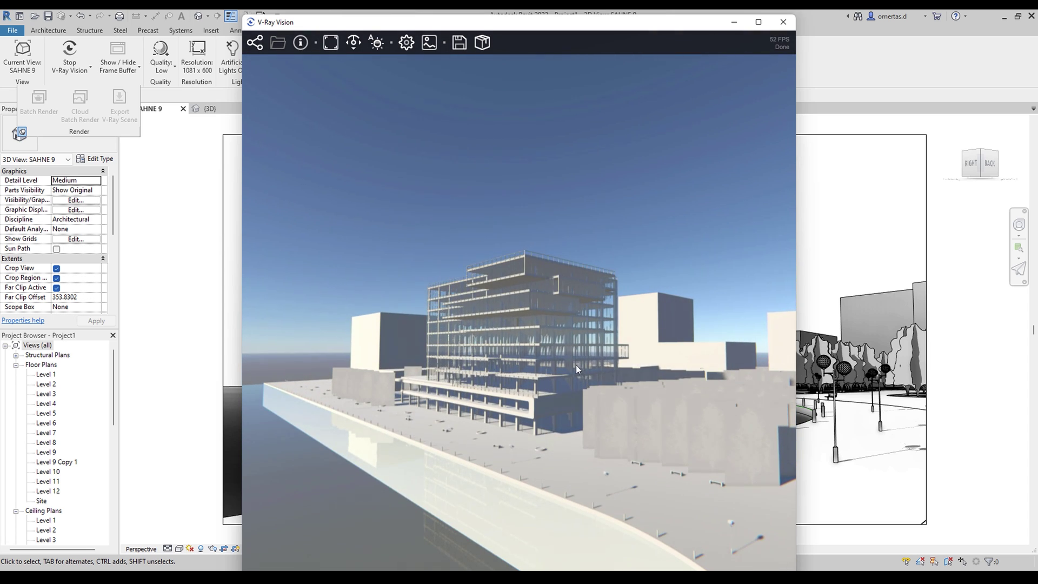
key(d)
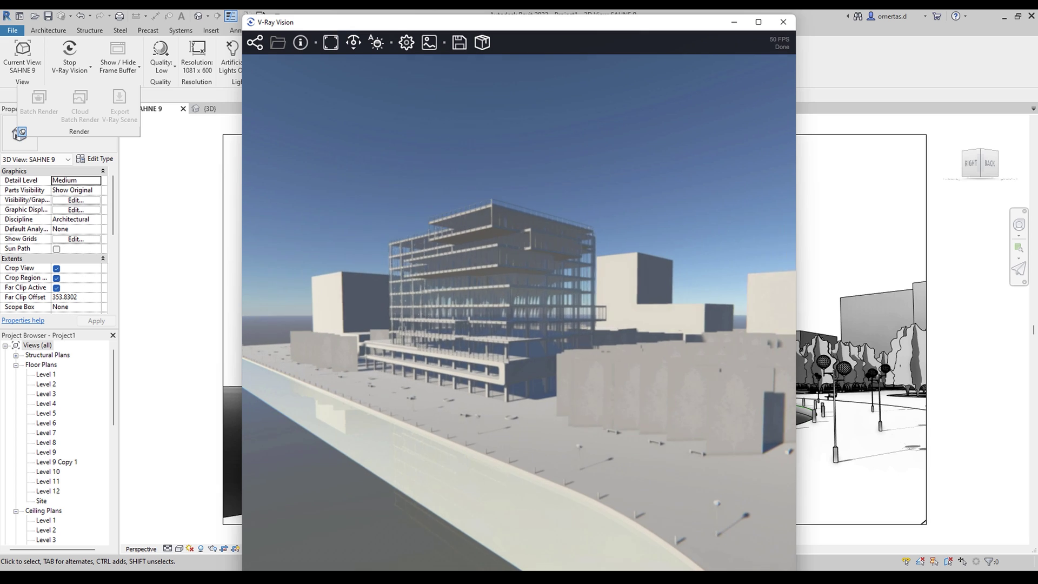
key(s)
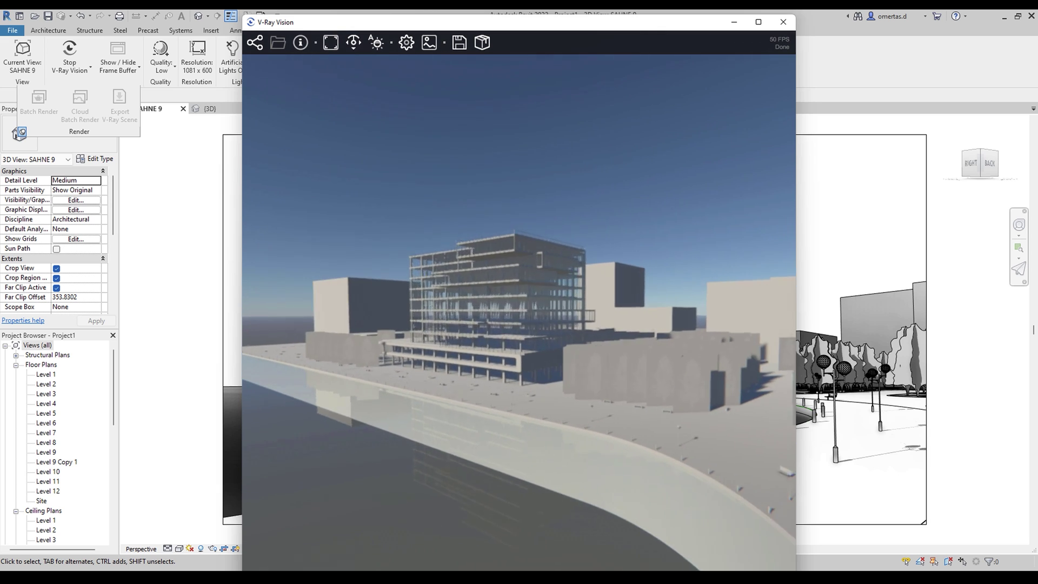
key(a)
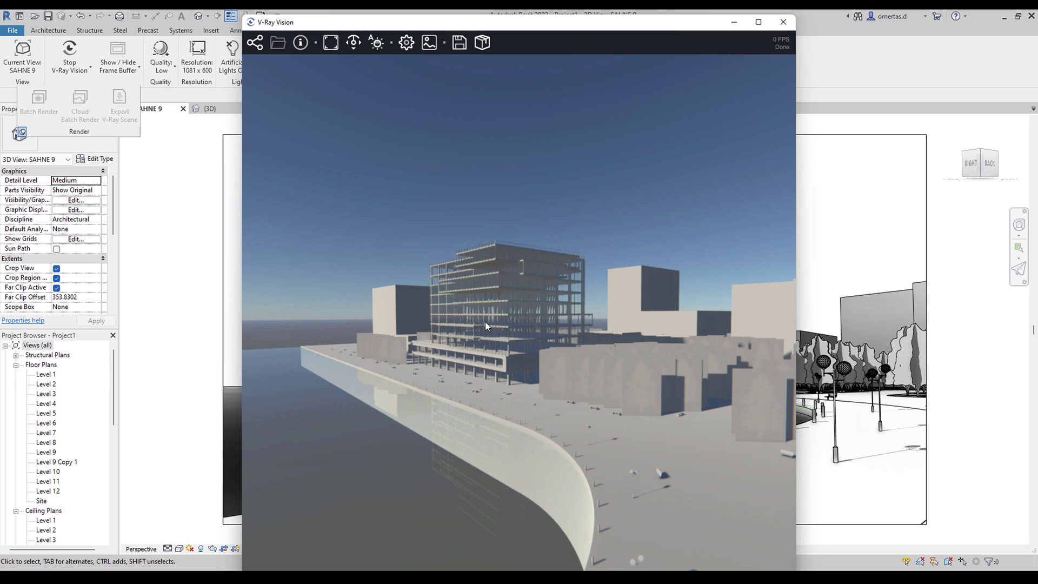
click(456, 48)
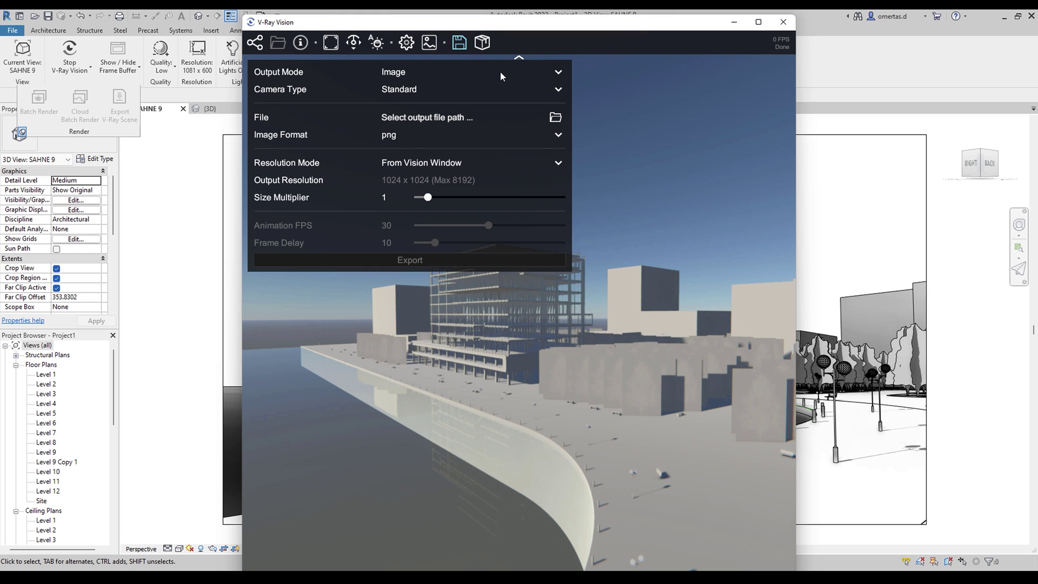
click(501, 73)
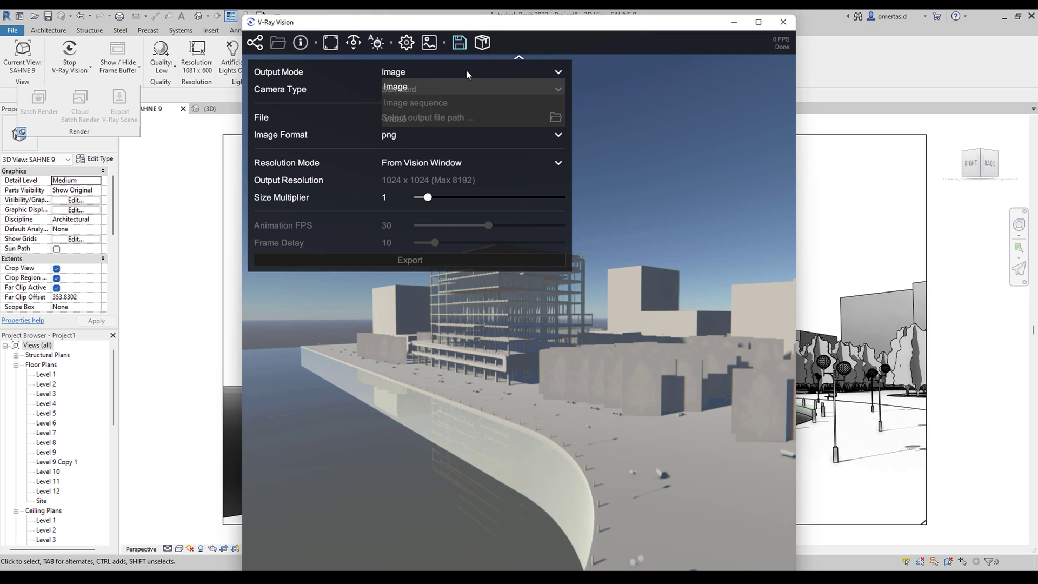
click(460, 86)
click(519, 57)
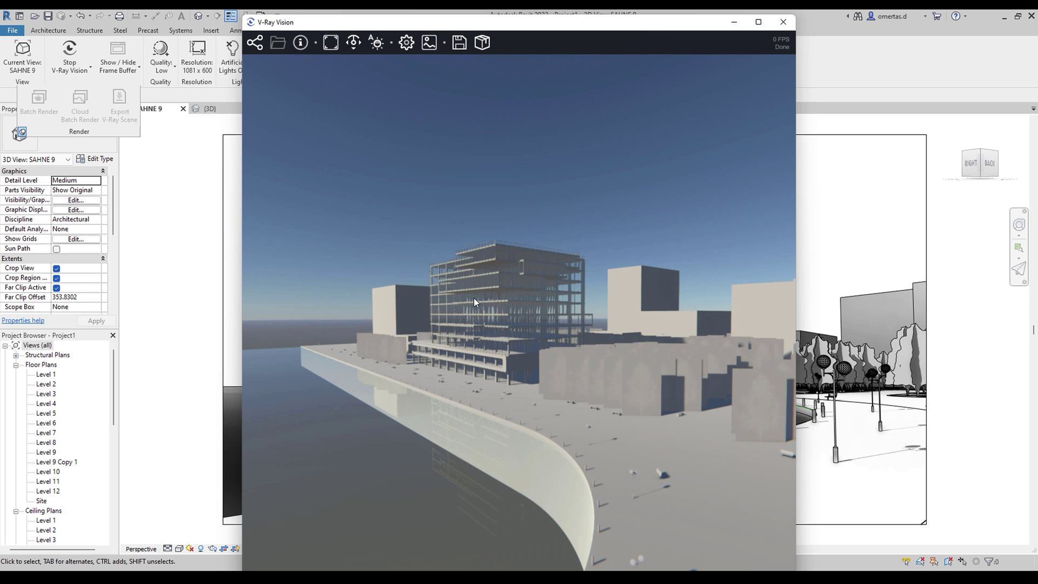
click(783, 23)
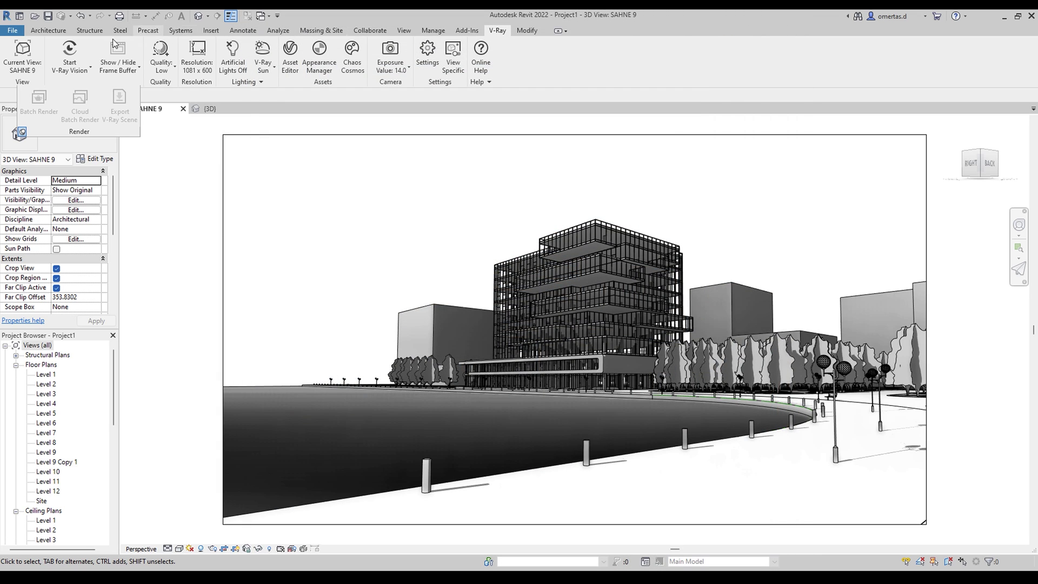
Show the V-Ray render mode dropdown with the Connect to Chaos Vantage option.
click(70, 66)
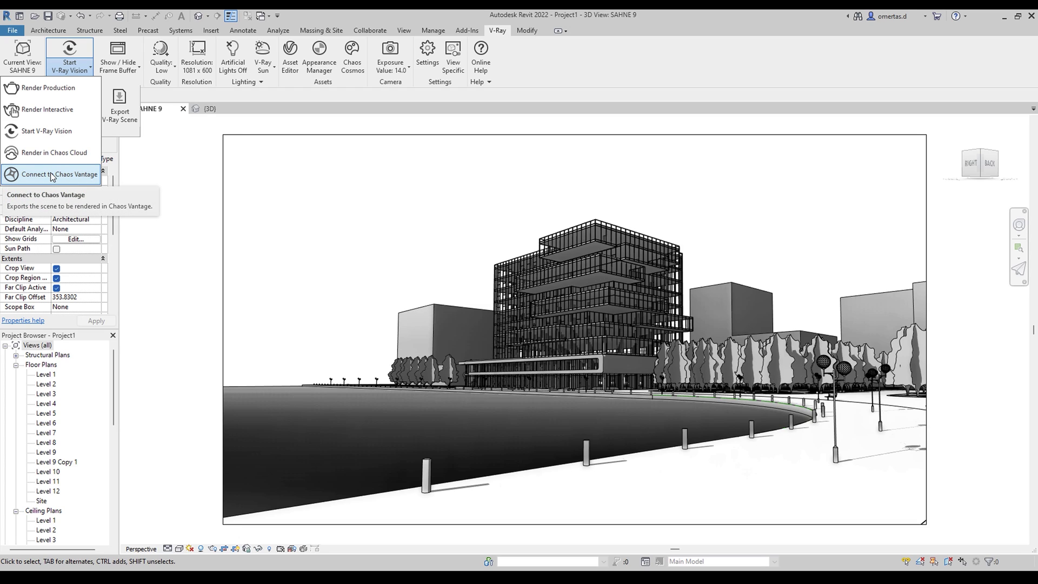
Live-link SAHNE 9 to Chaos Vantage and explore the building from its Original Camera.
click(53, 174)
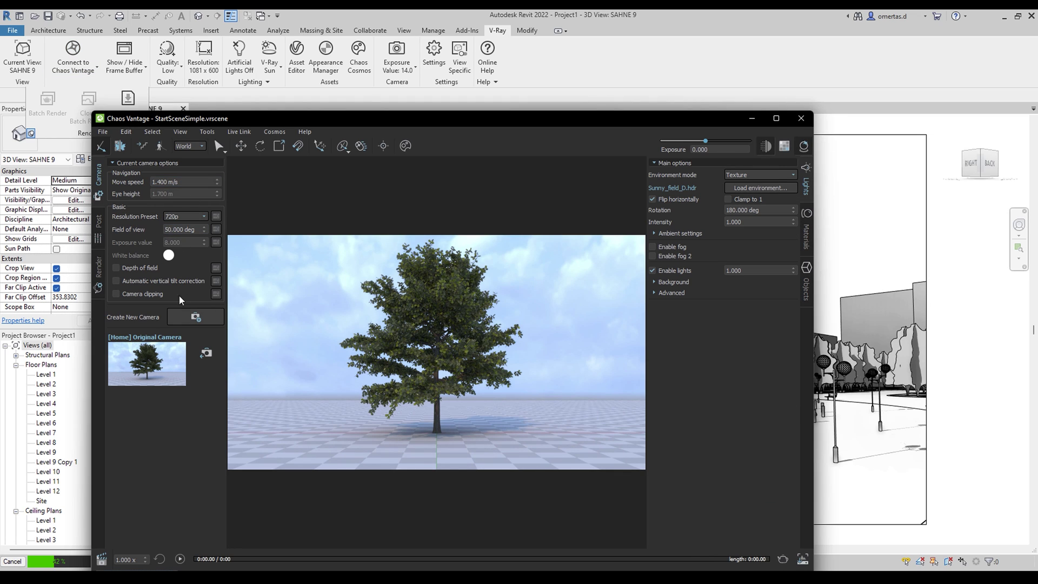
drag(454, 110, 501, 106)
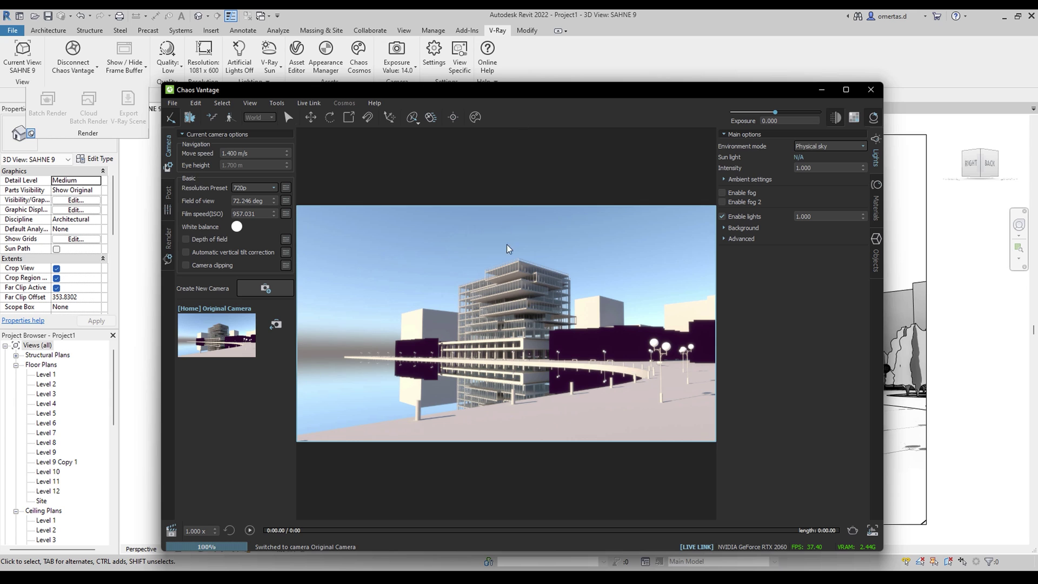
scroll(533, 306, up, 3)
mouse_move(533, 306)
mouse_down()
mouse_move(584, 306)
mouse_move(643, 362)
mouse_move(497, 366)
mouse_move(631, 389)
mouse_move(487, 378)
mouse_up()
scroll(642, 362, up, 3)
click(219, 340)
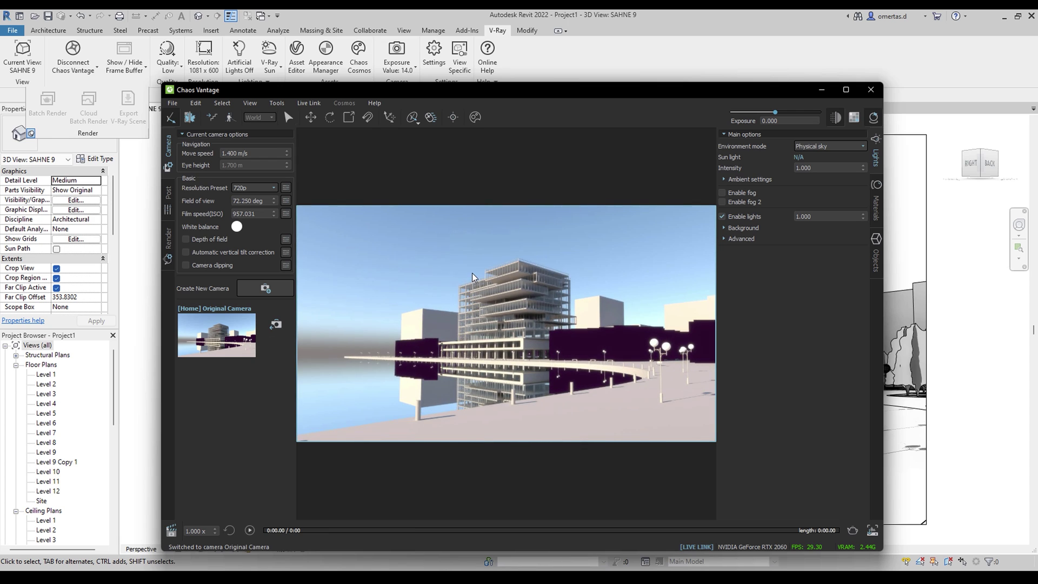
mouse_move(474, 301)
mouse_down()
mouse_move(468, 385)
mouse_move(598, 391)
mouse_move(463, 373)
mouse_up()
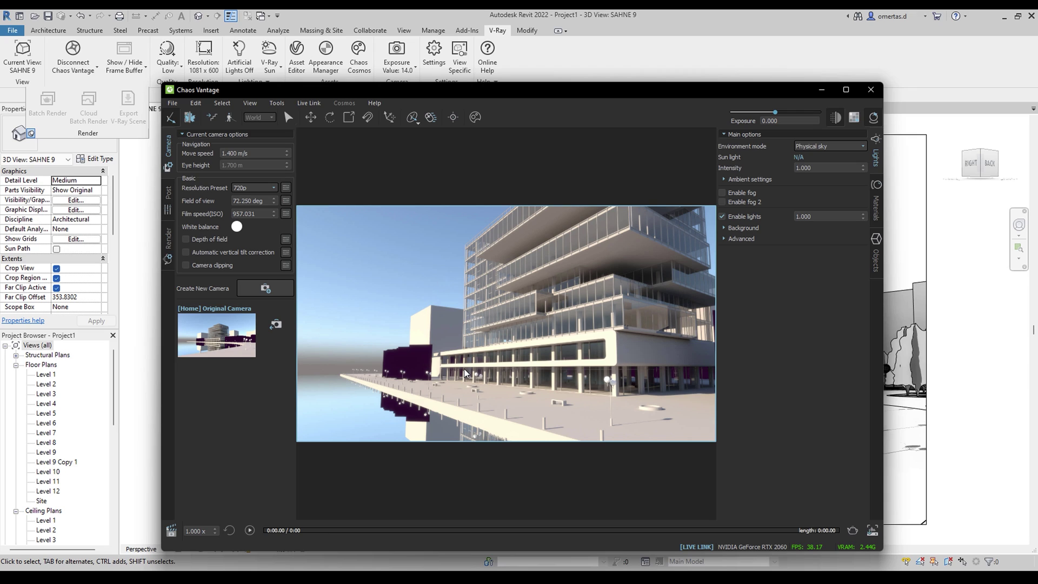
End the Chaos Vantage live link, close its progress window, and check the frame buffer and render-mode menus.
click(872, 94)
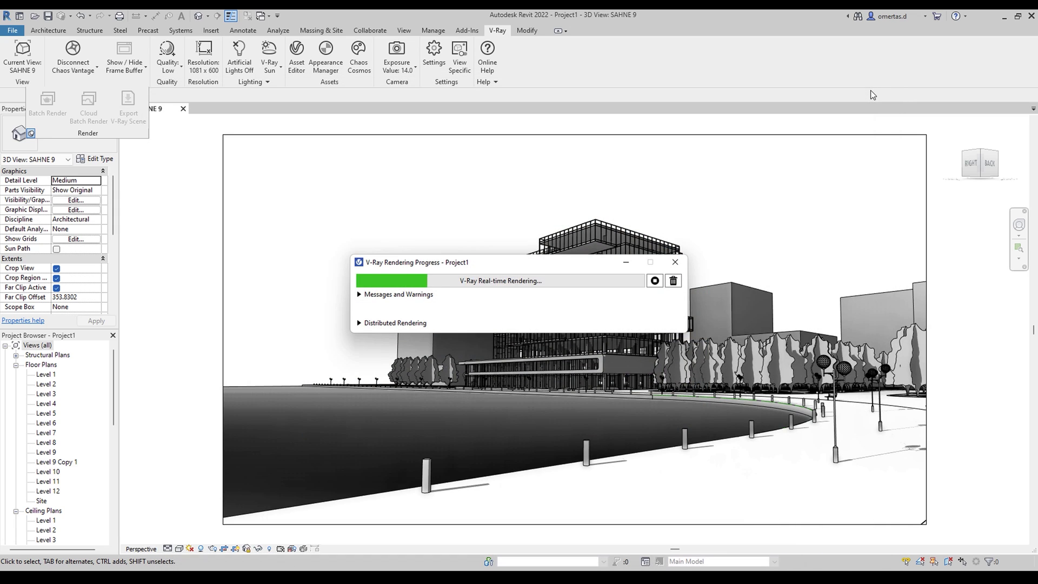
click(670, 270)
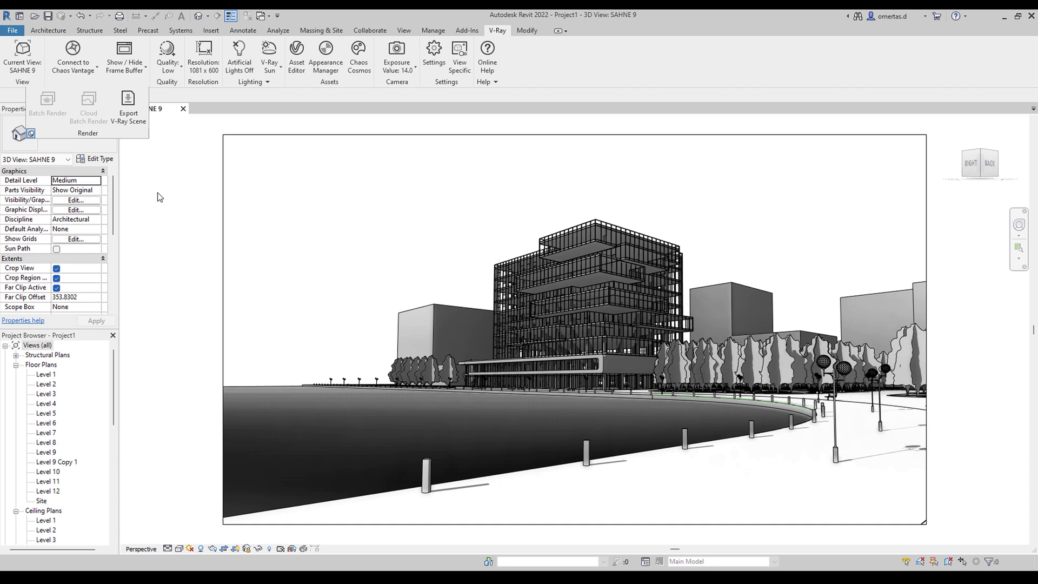
click(127, 73)
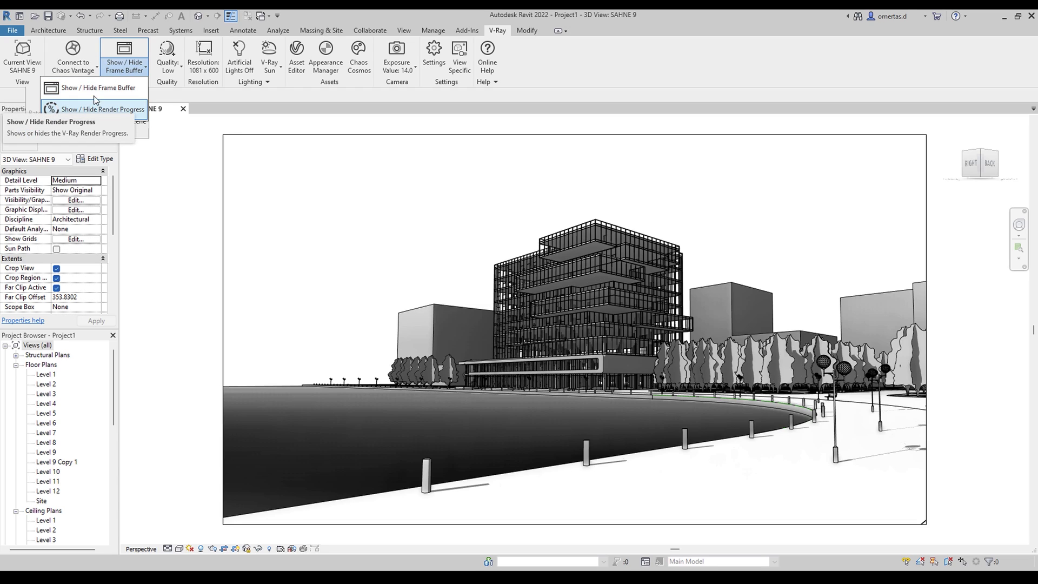
click(72, 72)
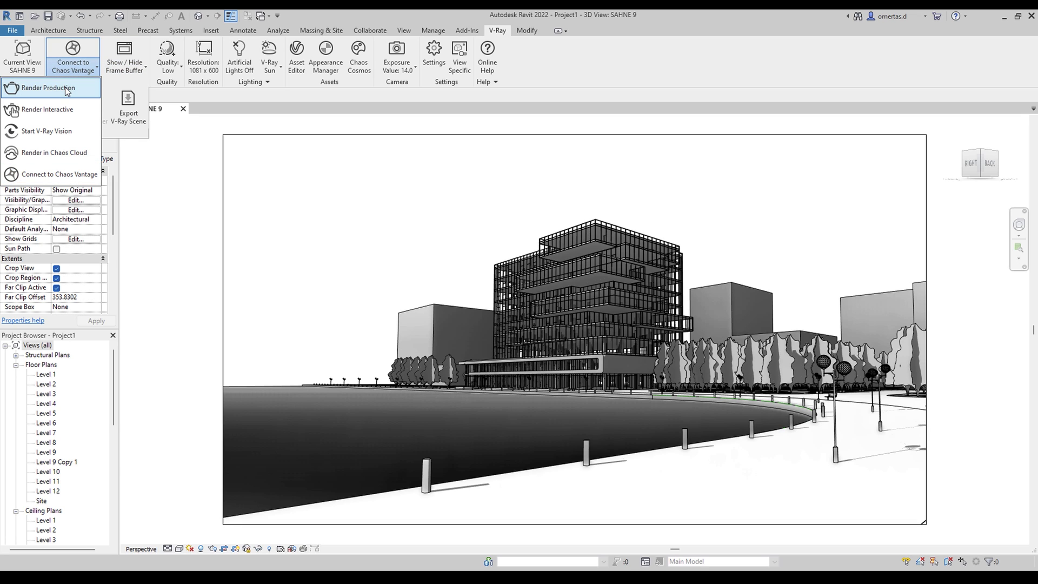
Start a production render of SAHNE 9 and move its Frame Buffer window left.
click(48, 87)
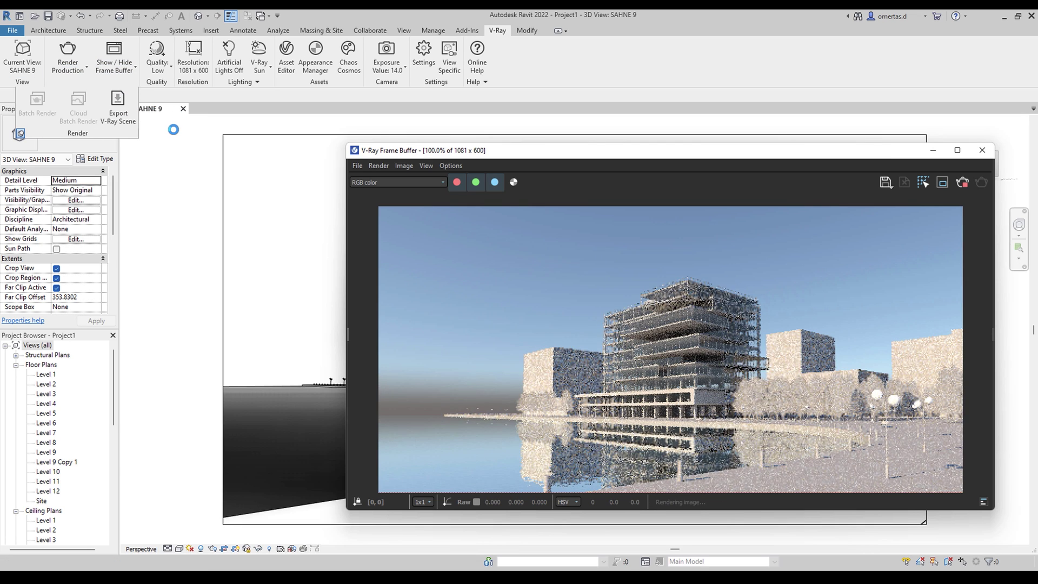
mouse_move(511, 151)
mouse_down()
mouse_move(371, 143)
mouse_move(410, 137)
mouse_up()
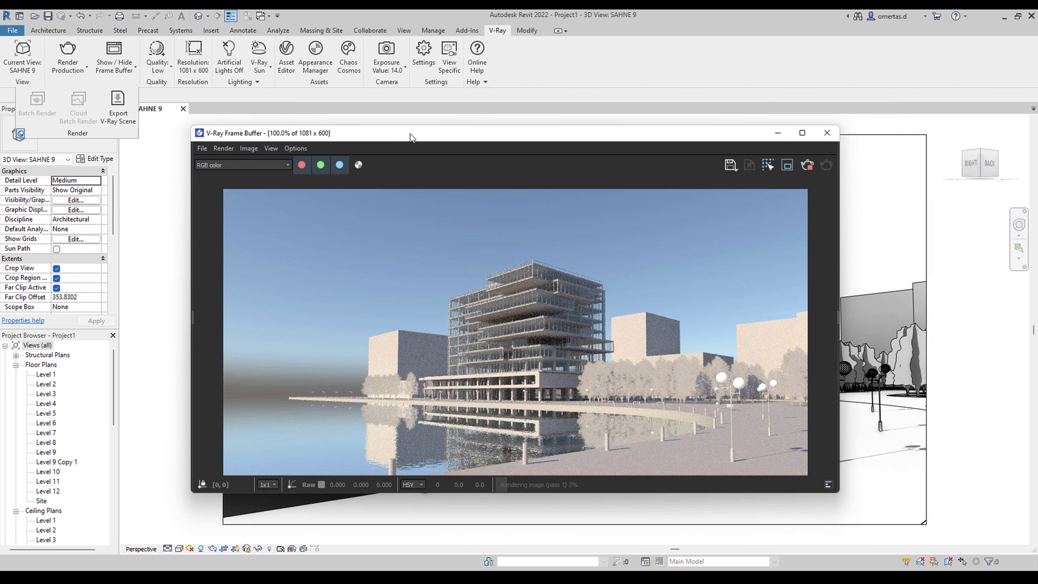
click(115, 66)
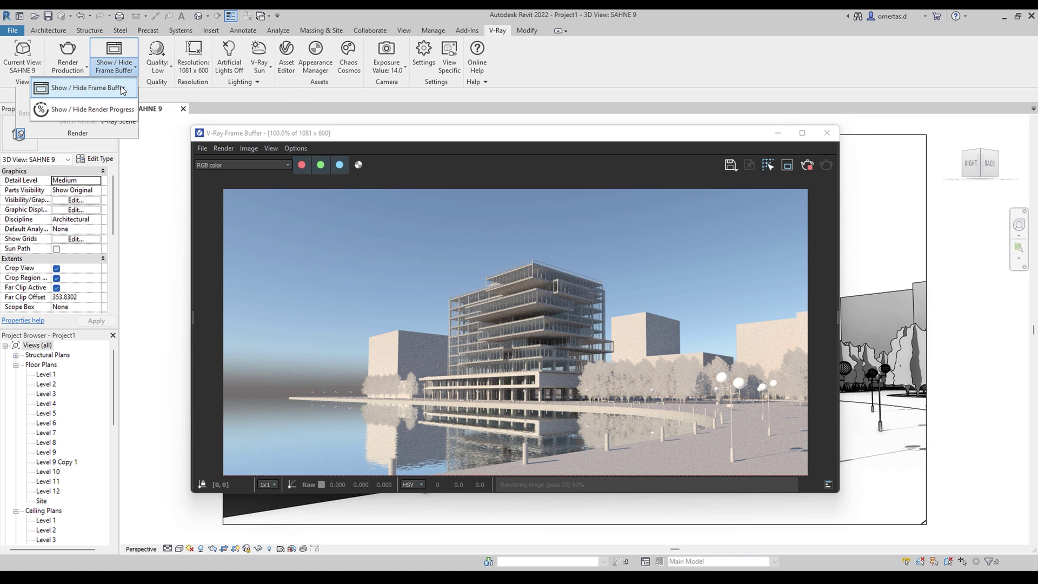
click(123, 89)
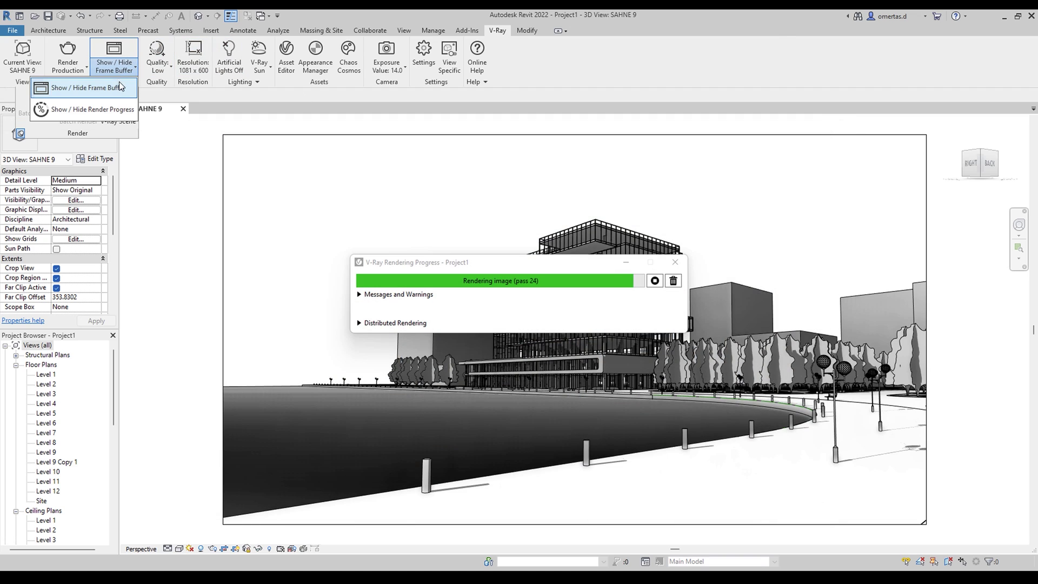
click(120, 87)
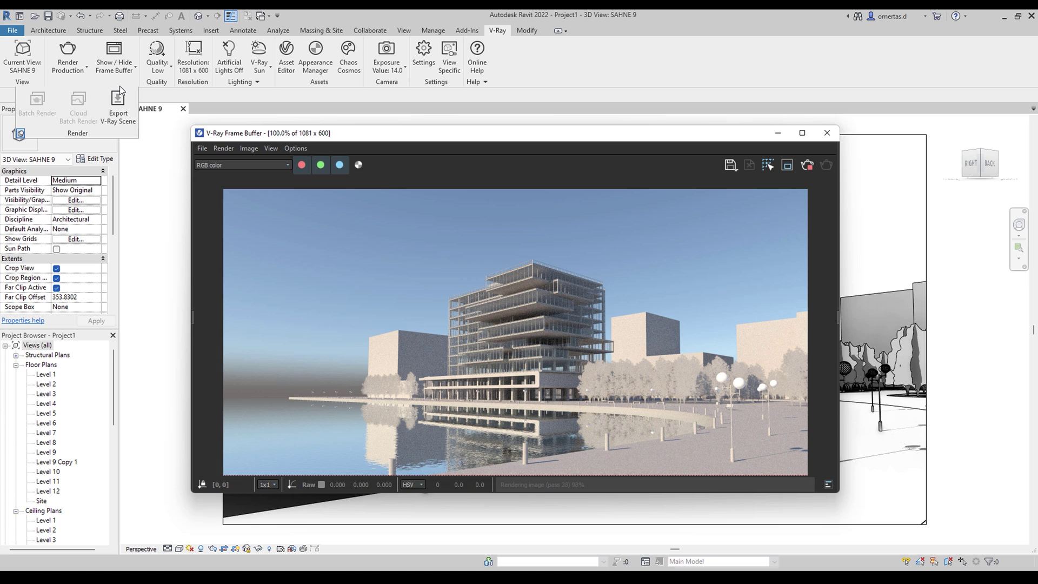
Toggle the render windows until the finished 1081 x 600 SAHNE 9 render shows.
click(115, 66)
click(106, 86)
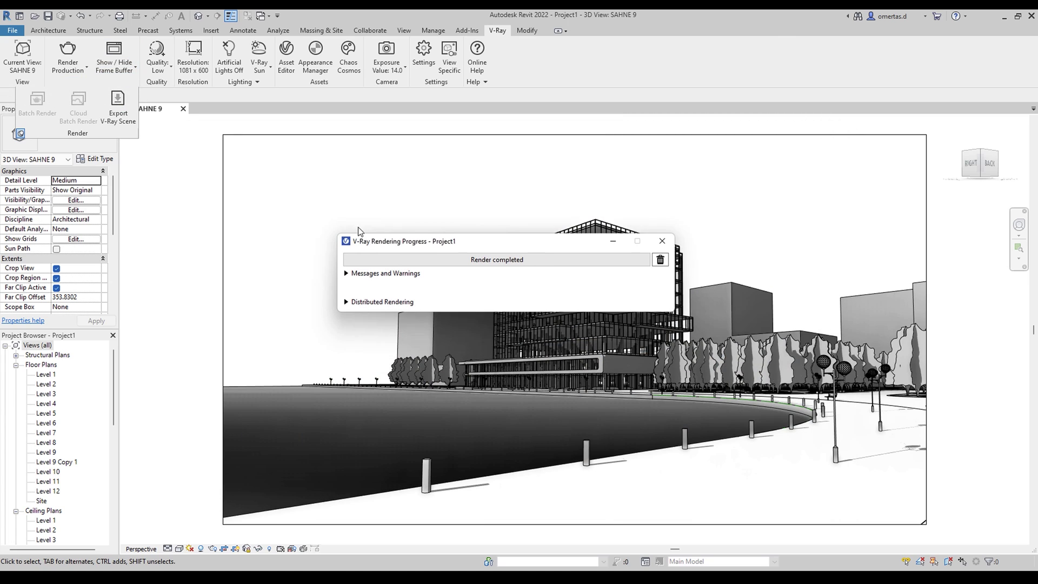
click(114, 66)
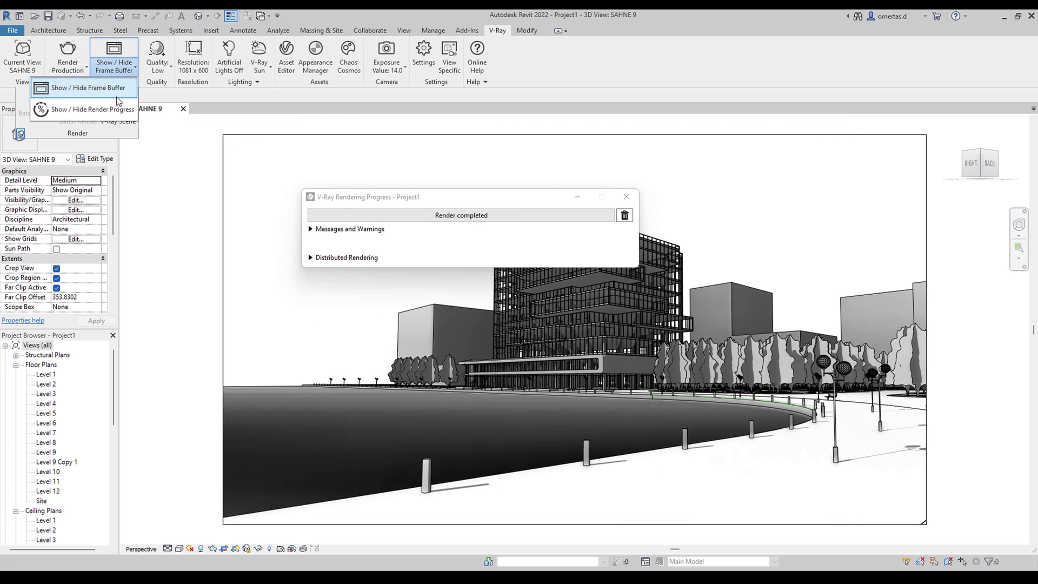
click(117, 108)
click(114, 66)
click(117, 110)
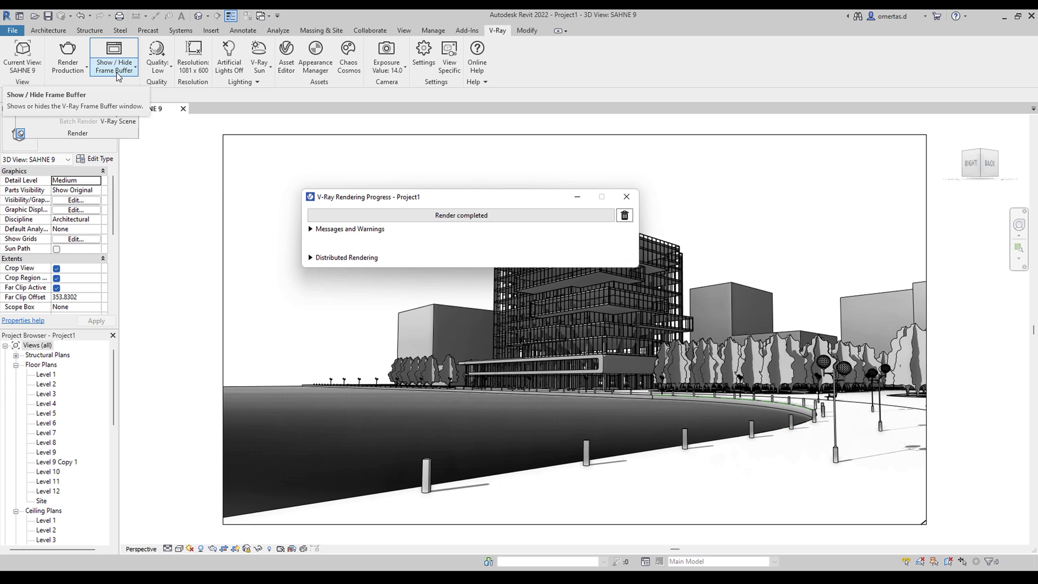
click(103, 54)
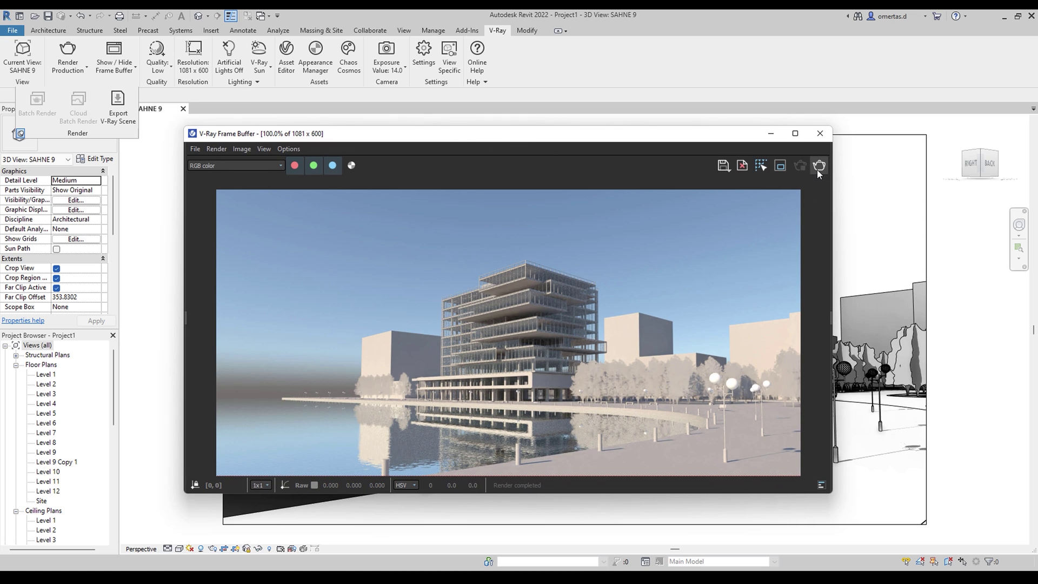
Re-render SAHNE 9 from the Frame Buffer, stop it partway, and close the Frame Buffer.
click(818, 168)
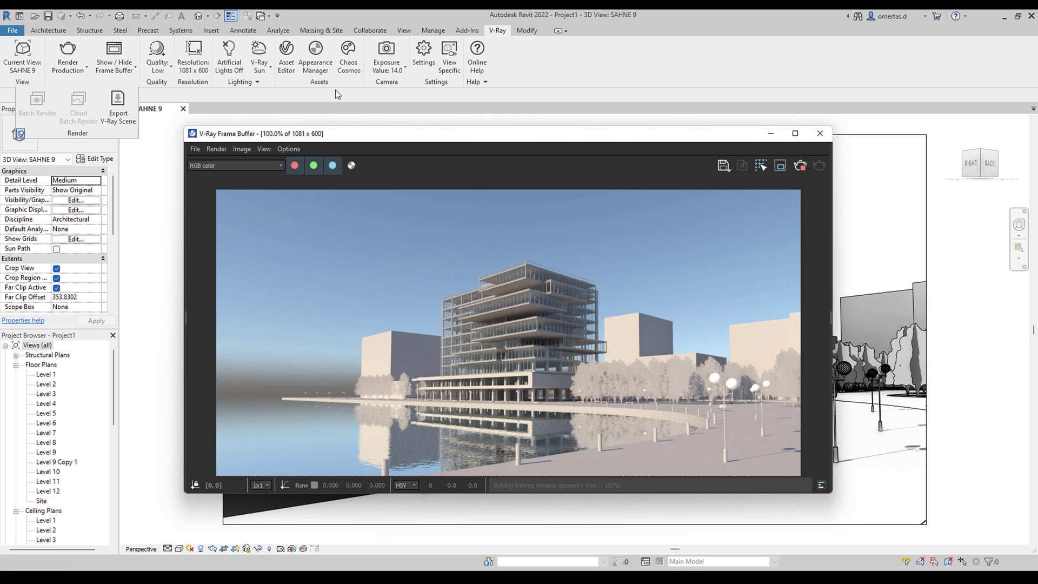
click(129, 49)
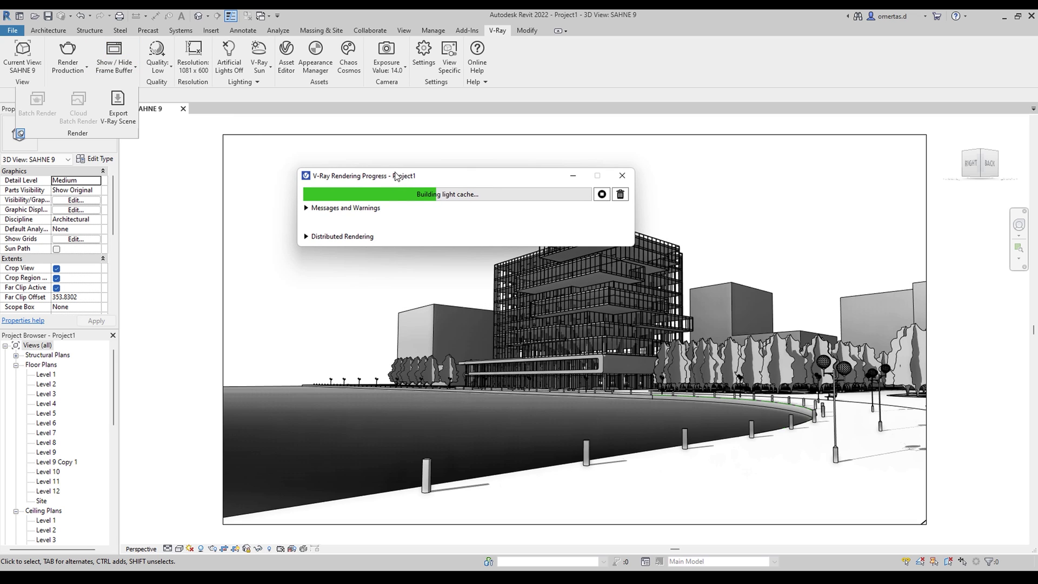
click(127, 62)
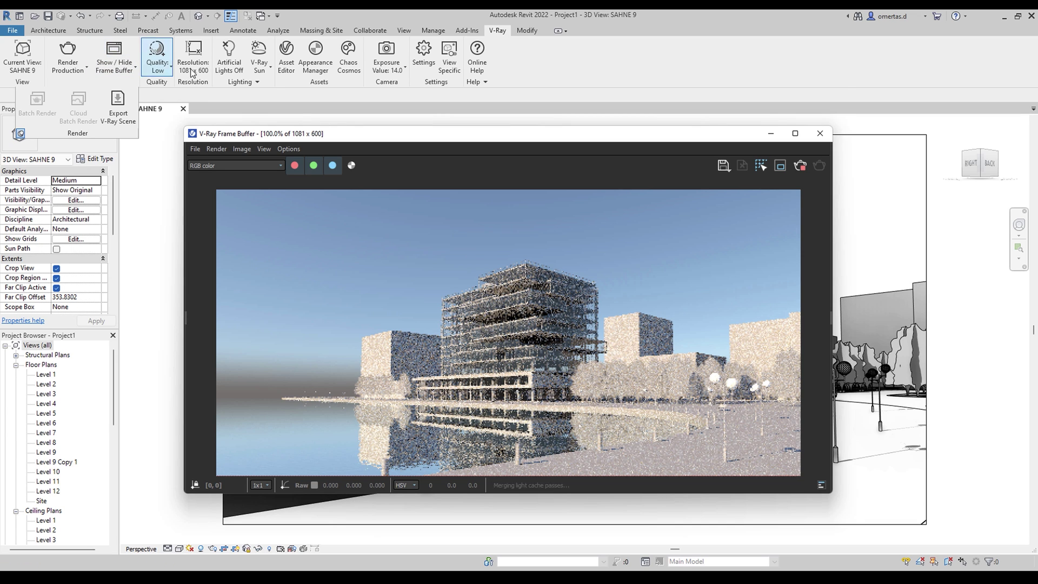
click(802, 167)
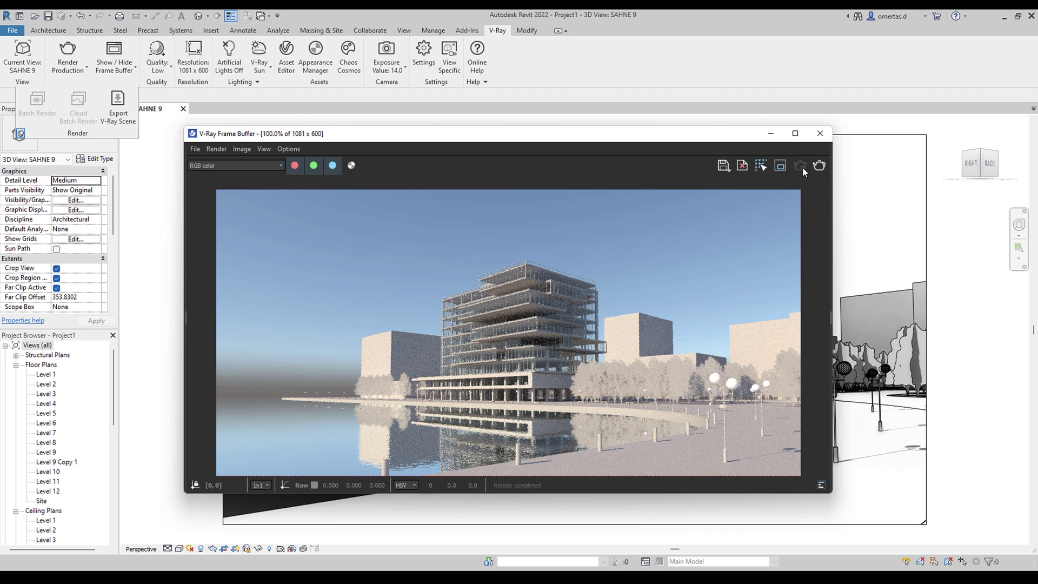
click(819, 135)
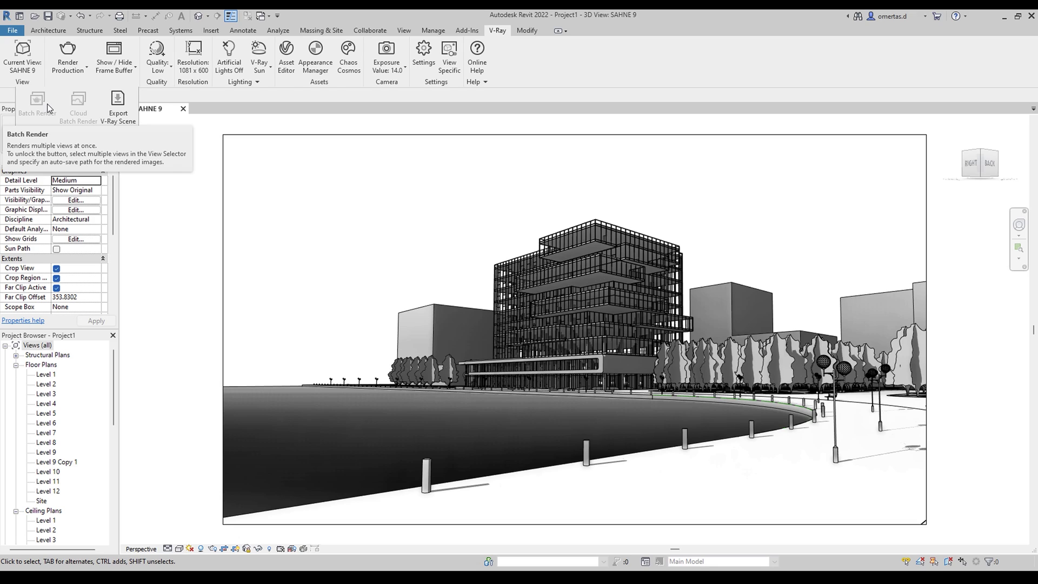
Check SAHNE 4, SAHNE 5, SAHNE 6 and SAHNE 9 in the Current View render list.
click(38, 60)
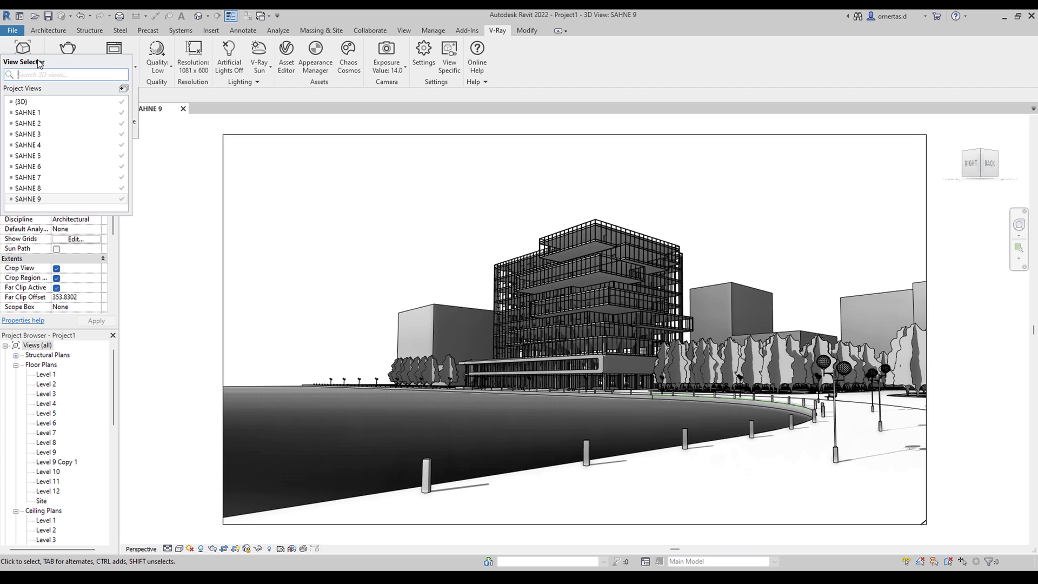
click(123, 145)
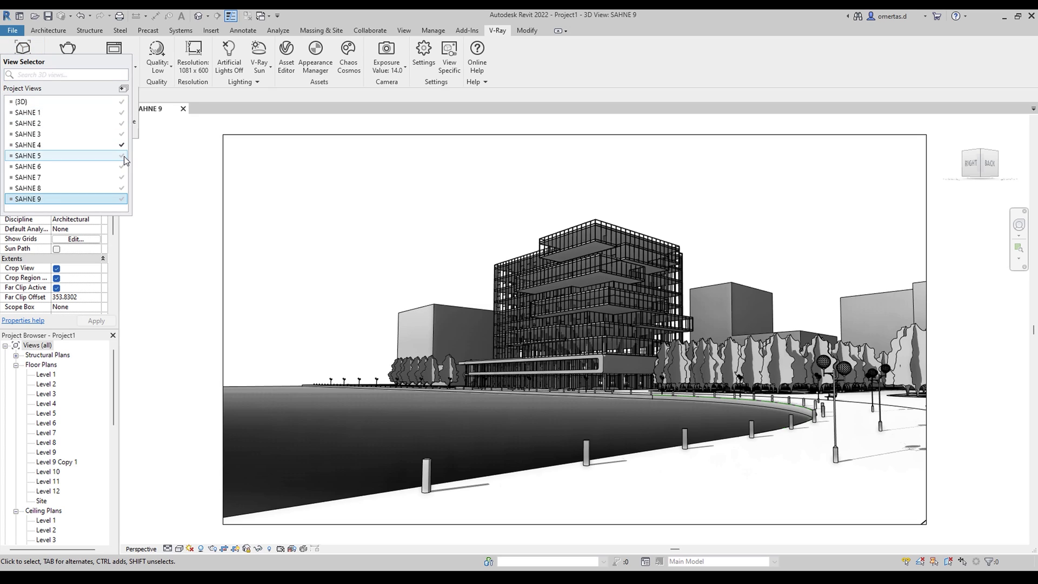
click(122, 156)
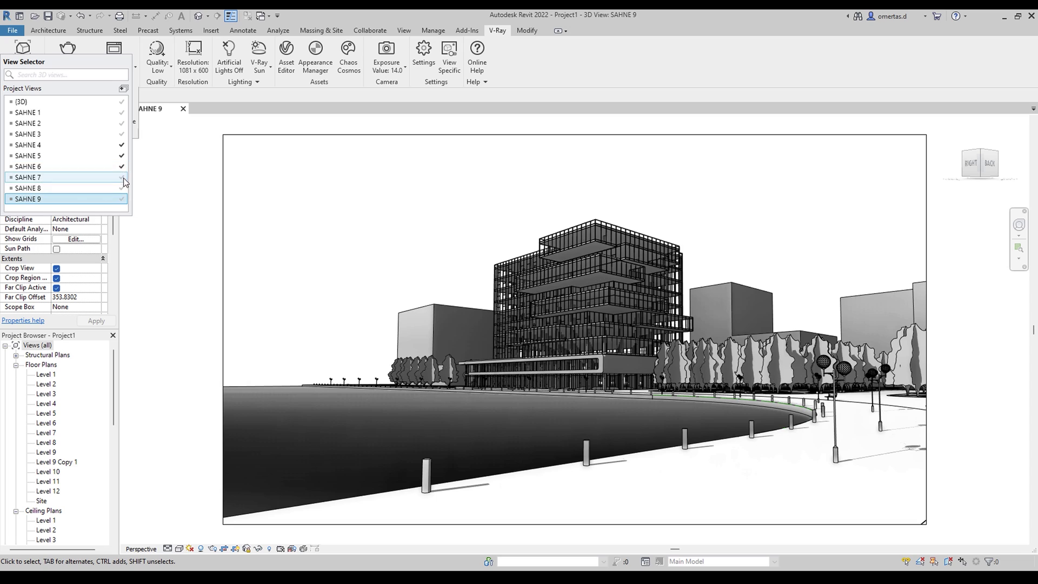
click(122, 200)
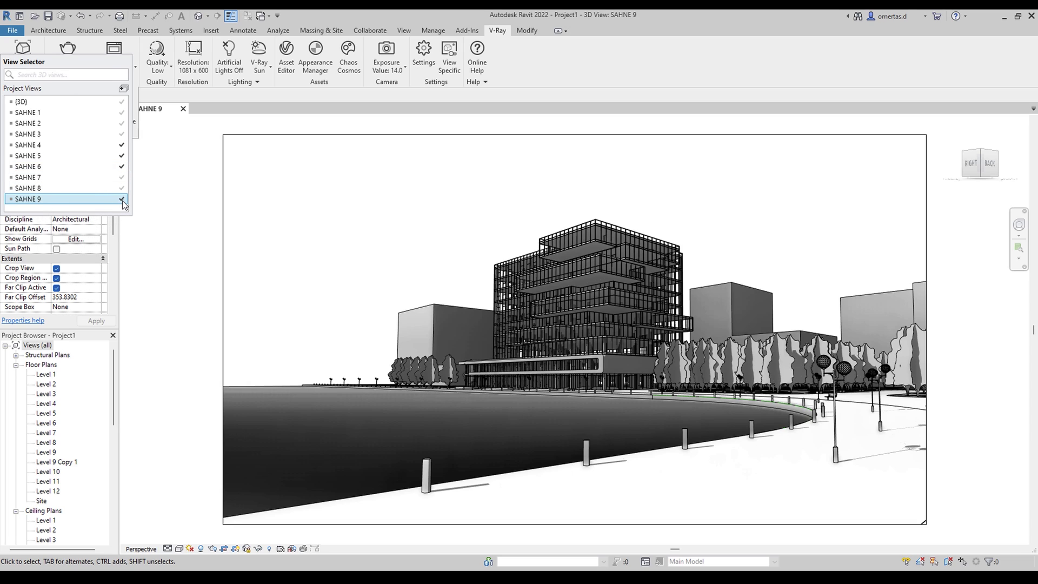
click(77, 82)
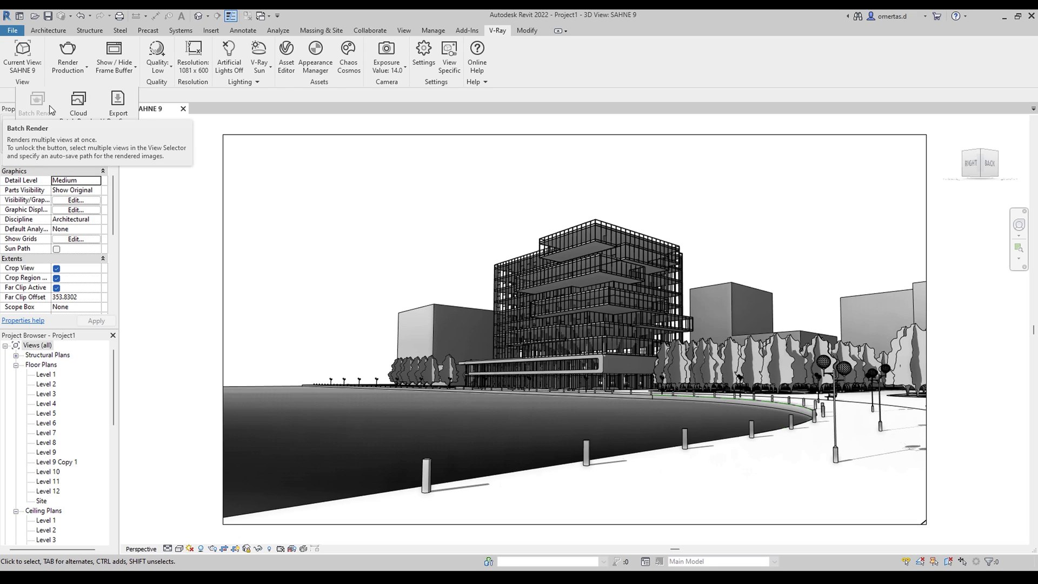
Enable V-Ray Auto-Save as *.png into the Pictures\Vray folder and close Settings.
click(422, 49)
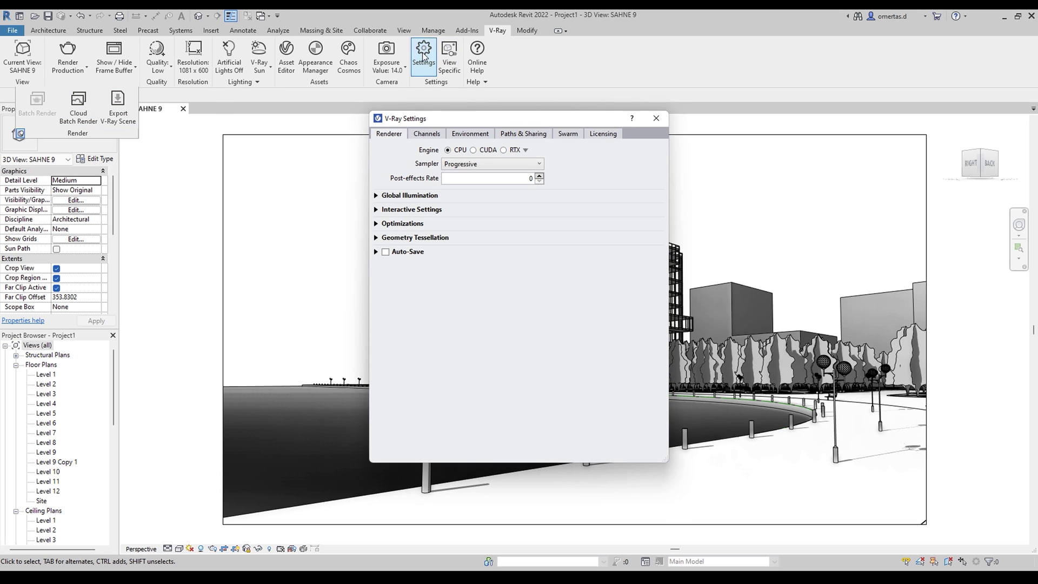
click(386, 253)
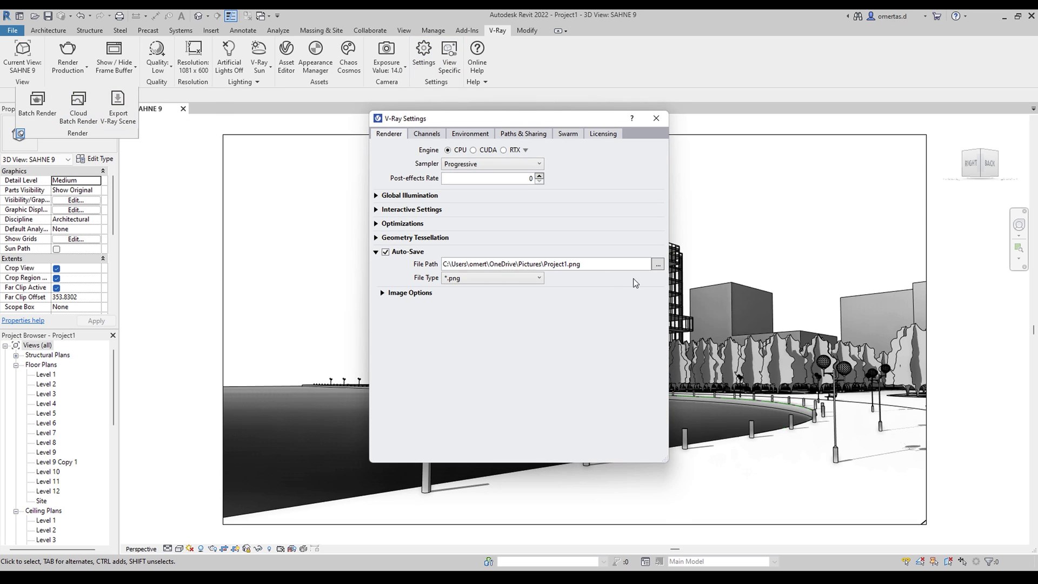
click(657, 266)
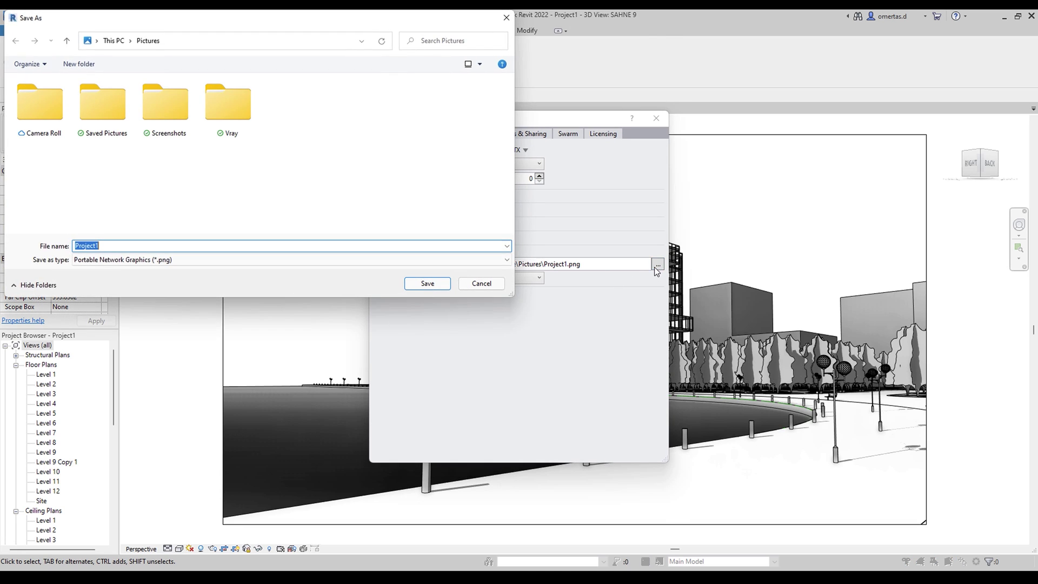
double_click(228, 114)
click(427, 284)
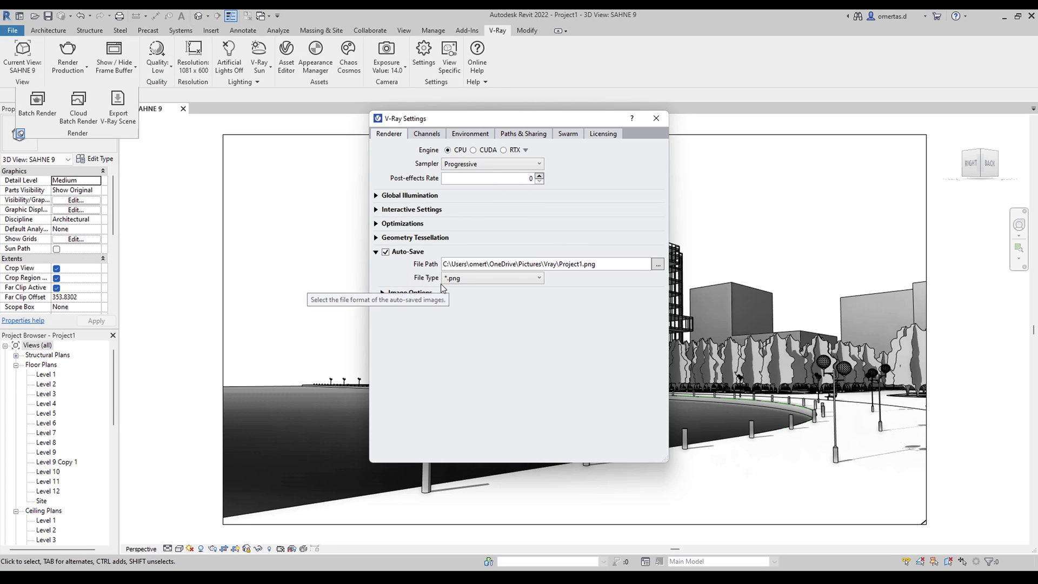
click(536, 279)
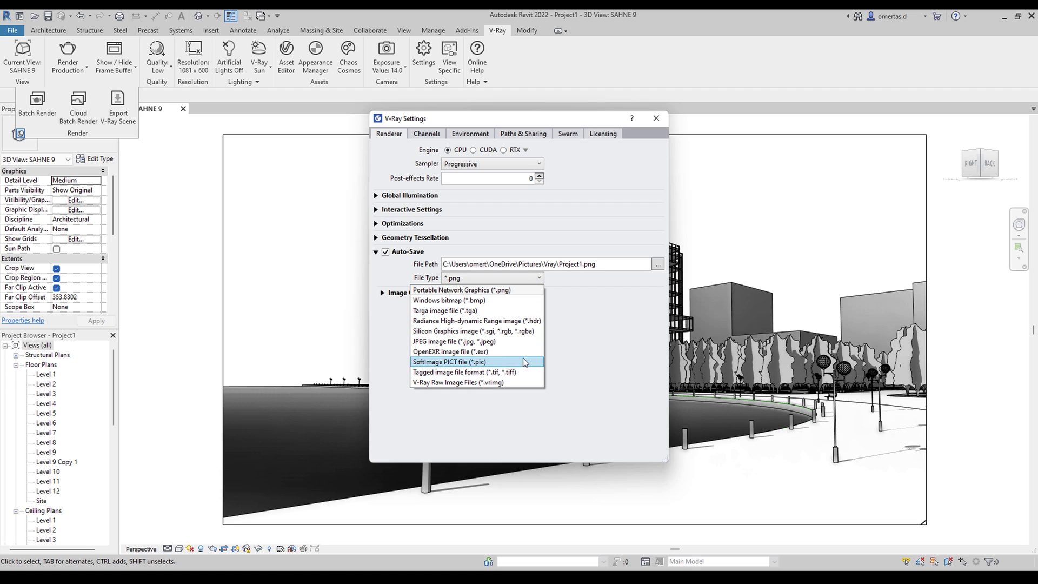
click(522, 291)
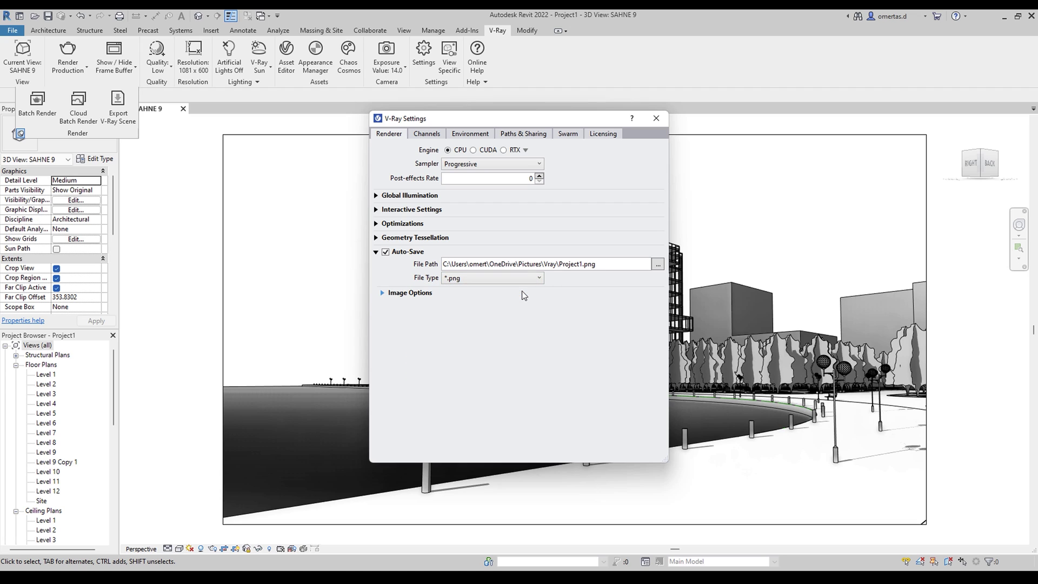
click(658, 119)
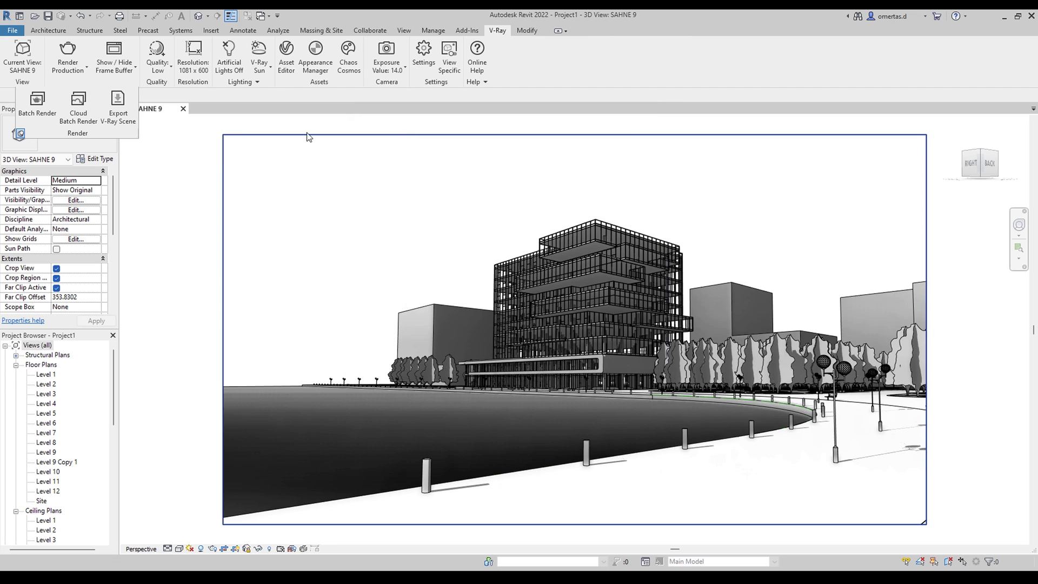
Batch-render the selected SAHNE views, then close the V-Ray Frame Buffer.
click(28, 105)
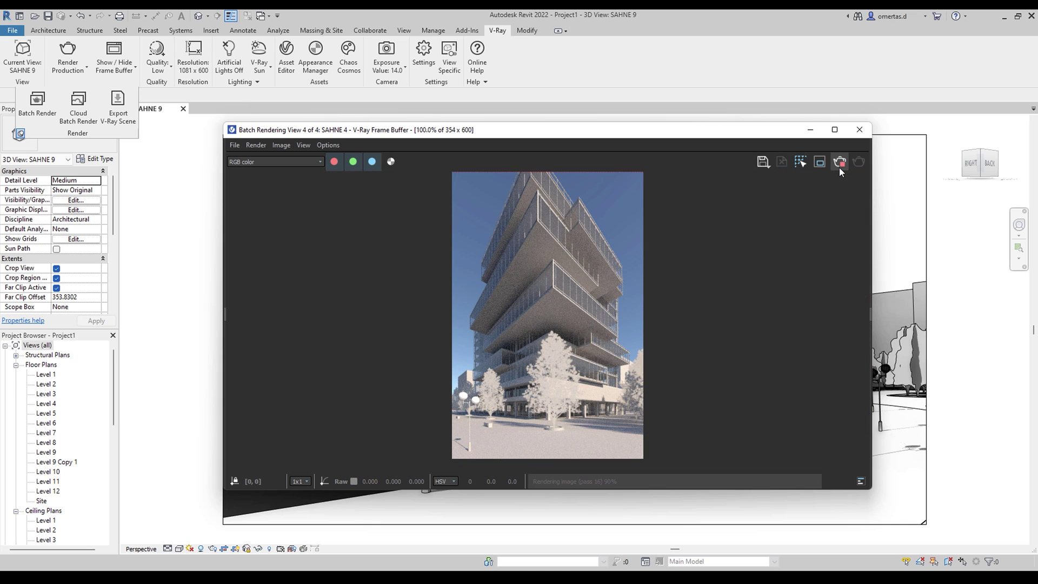
click(839, 168)
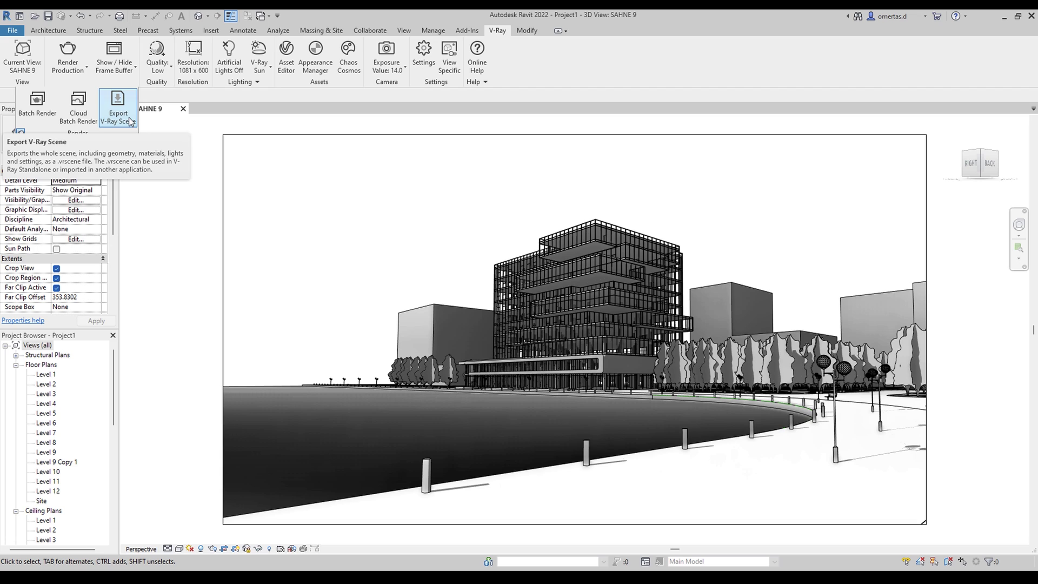
Open the recent VRAY PROJE 2 cafe project and orbit its 3D view to a corner.
click(12, 30)
click(153, 90)
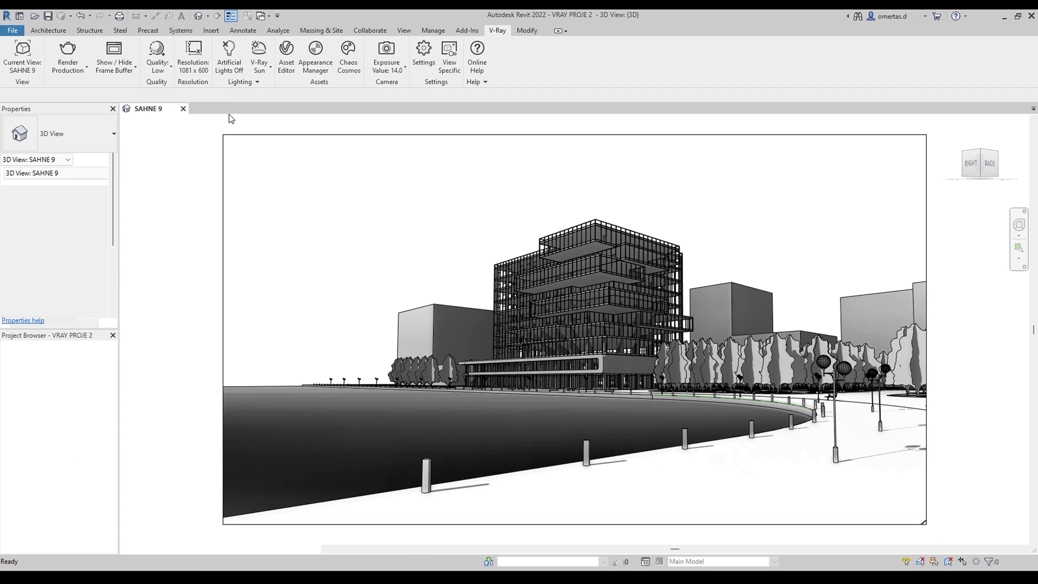
shift+middle_drag(269, 246, 811, 260)
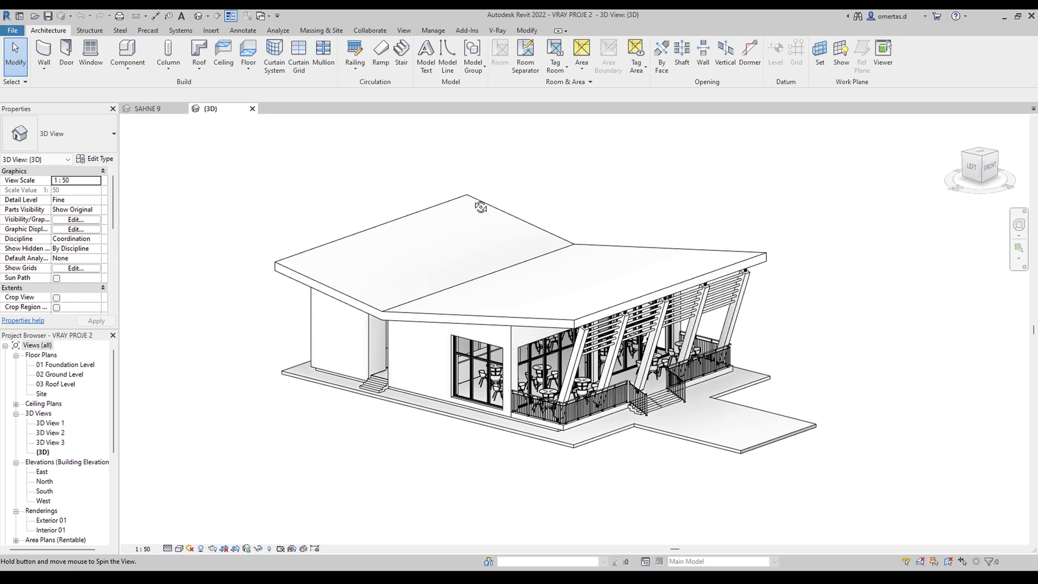
scroll(812, 258, up, 1)
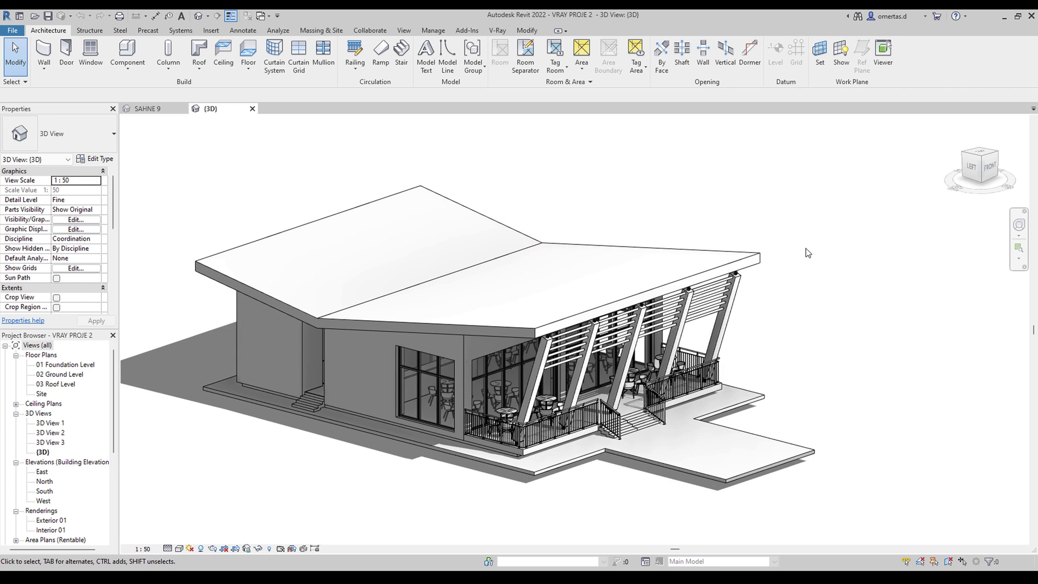
Run a V-Ray production render of the cafe's {3D} view and reposition the Frame Buffer.
click(497, 31)
click(68, 52)
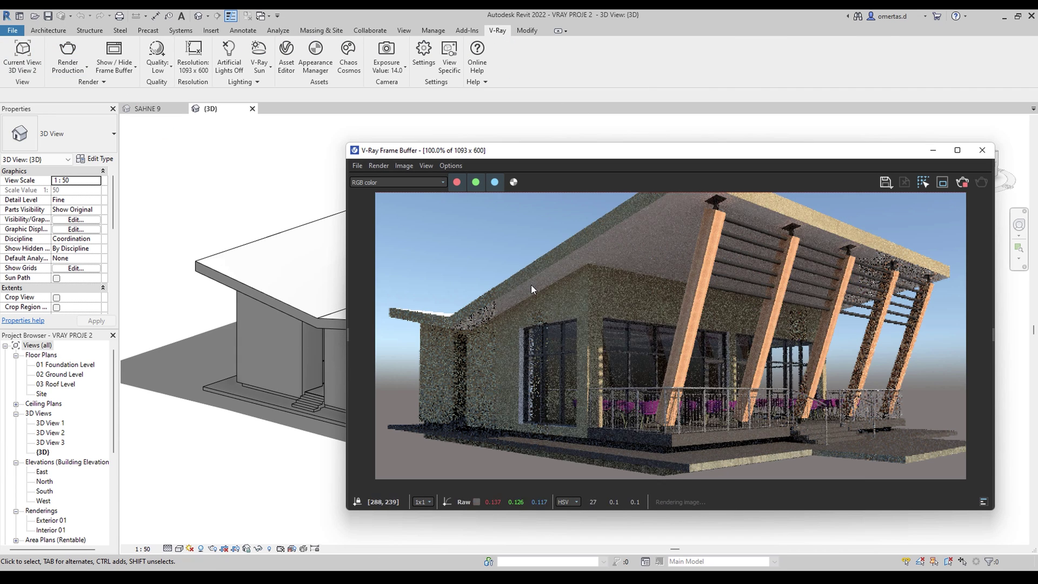
scroll(532, 284, down, 1)
drag(629, 151, 431, 120)
scroll(511, 265, up, 1)
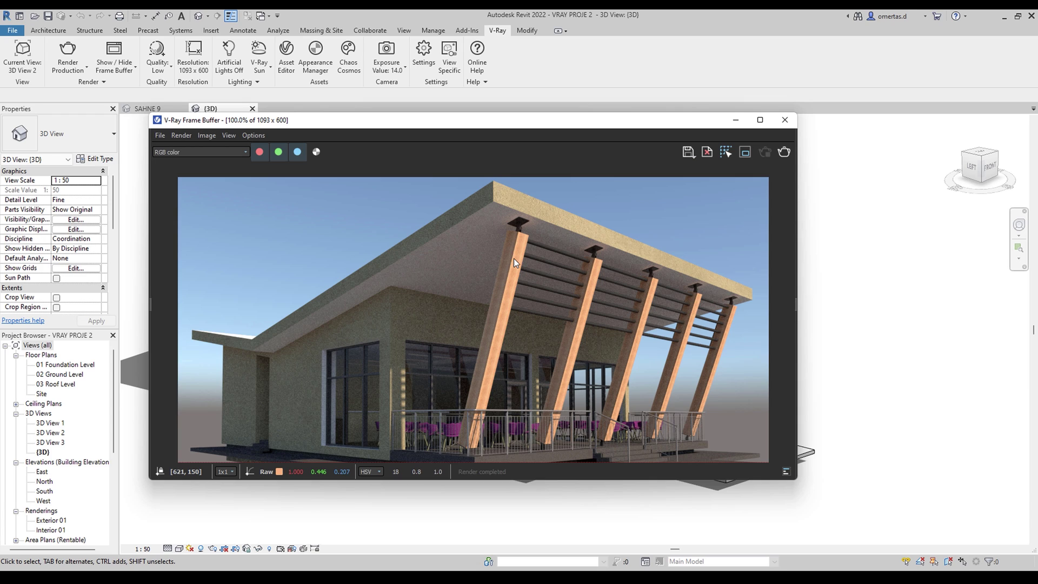
Review the scene materials, then set a Generic global override for all opaque materials.
click(285, 70)
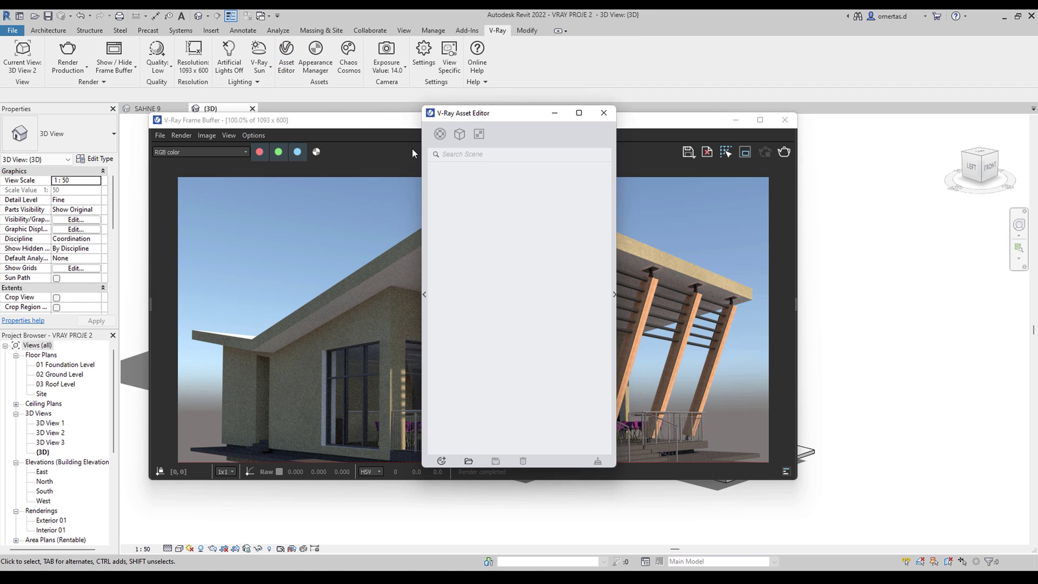
click(446, 138)
click(604, 112)
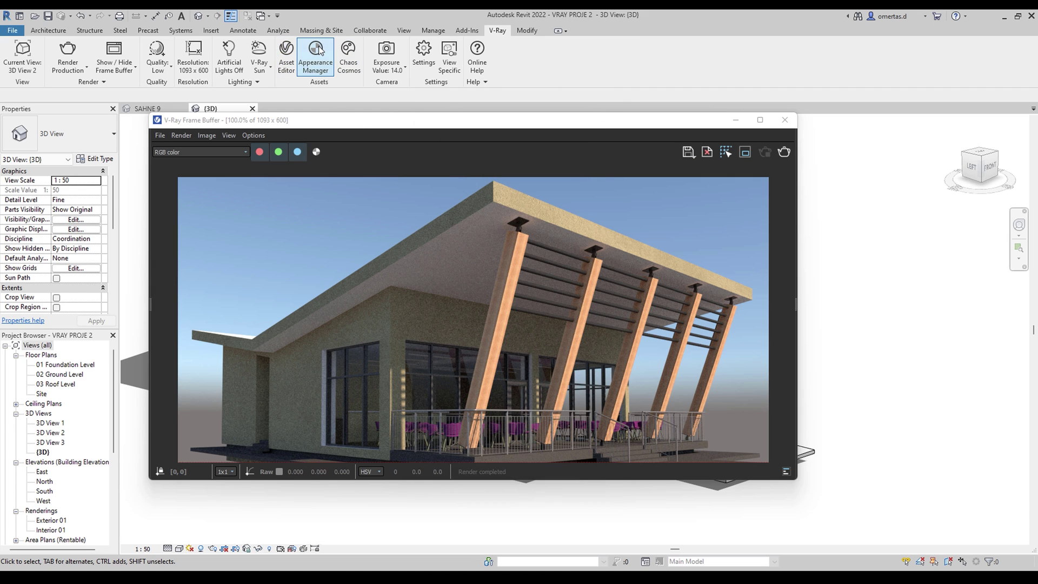
click(318, 54)
click(518, 138)
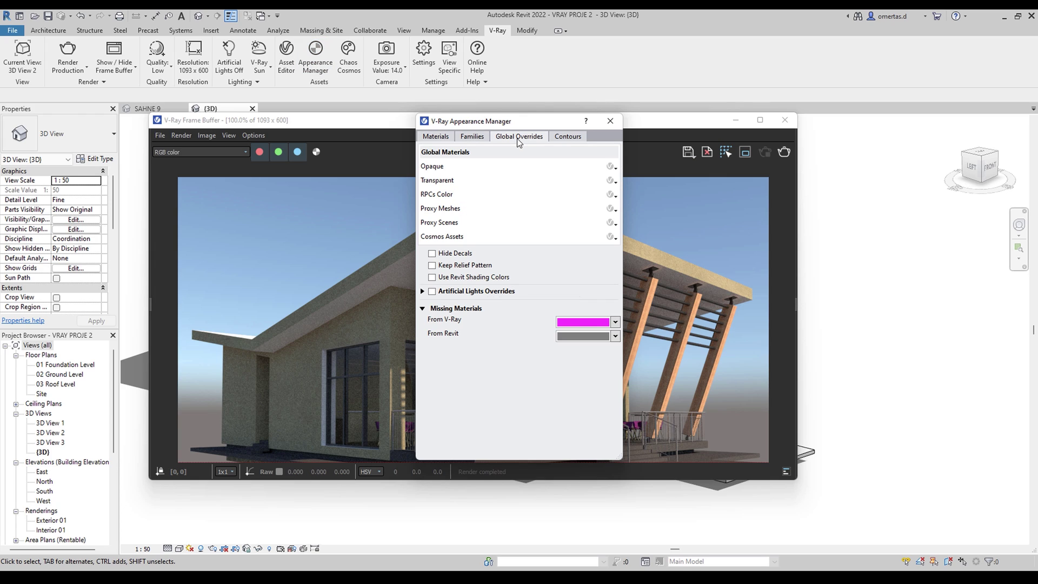
click(611, 168)
click(590, 201)
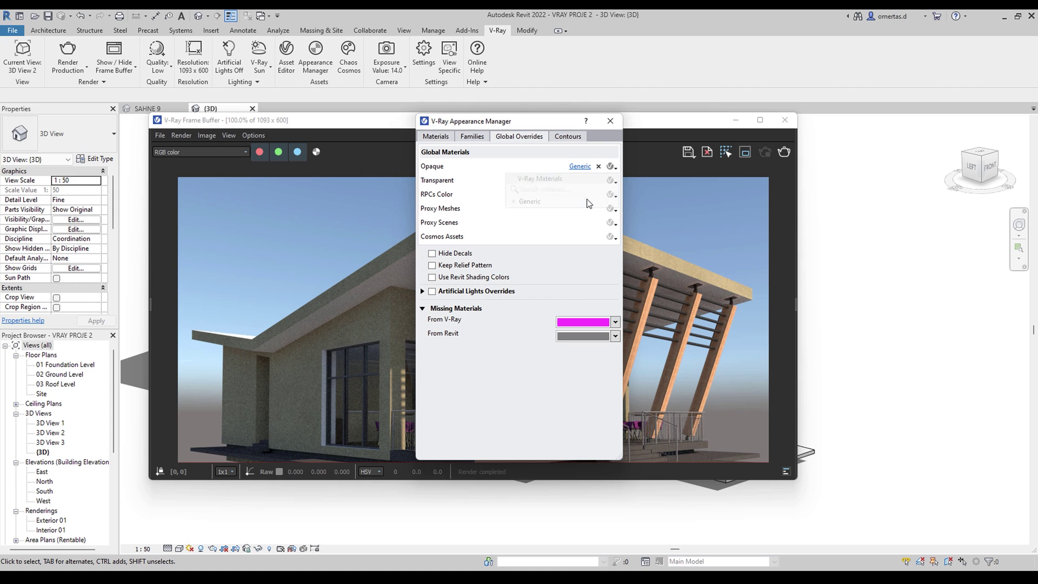
click(609, 122)
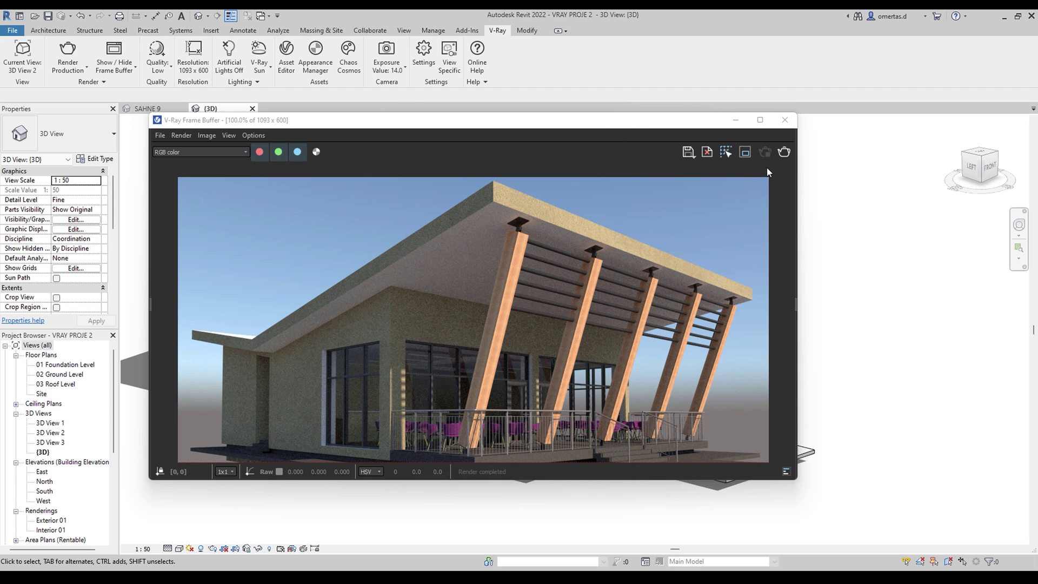
Re-render the cafe as a grey clay image and close the Frame Buffer.
click(784, 152)
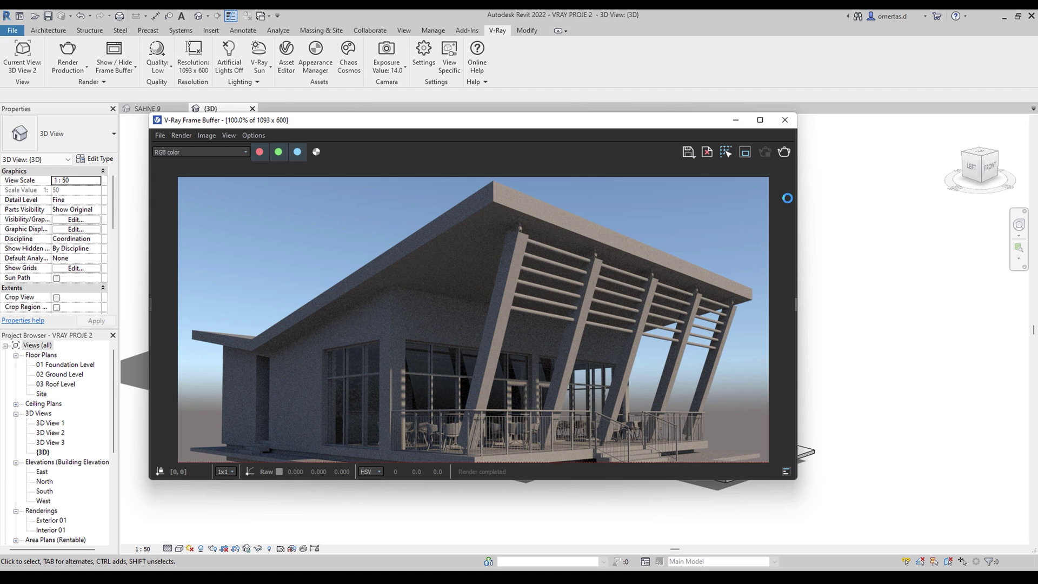
scroll(659, 282, down, 1)
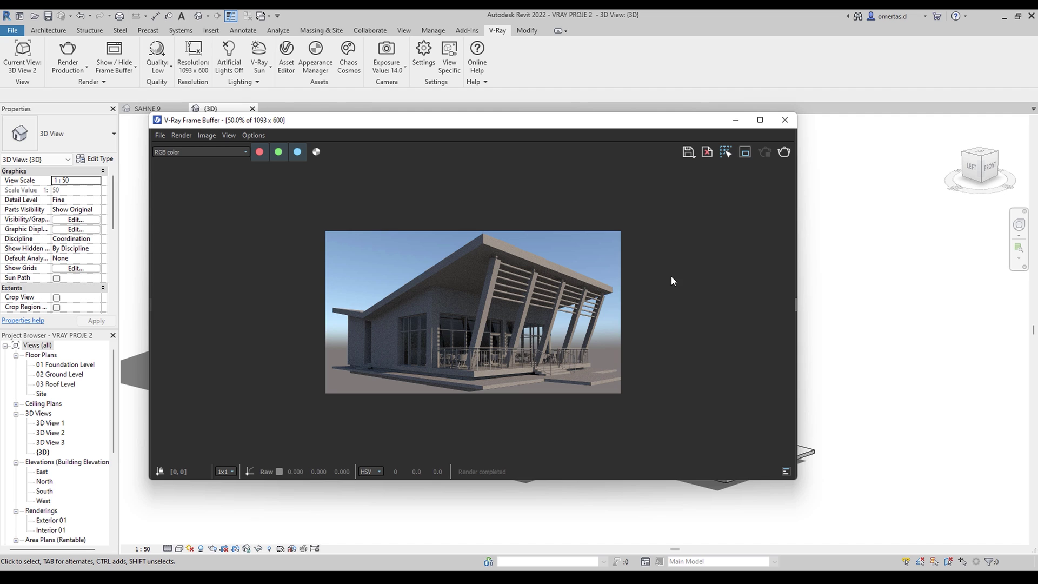
click(785, 121)
Export the cafe as the '3D View 2' .vrscene into Pictures\Vray, then switch to SAHNE 9.
click(676, 261)
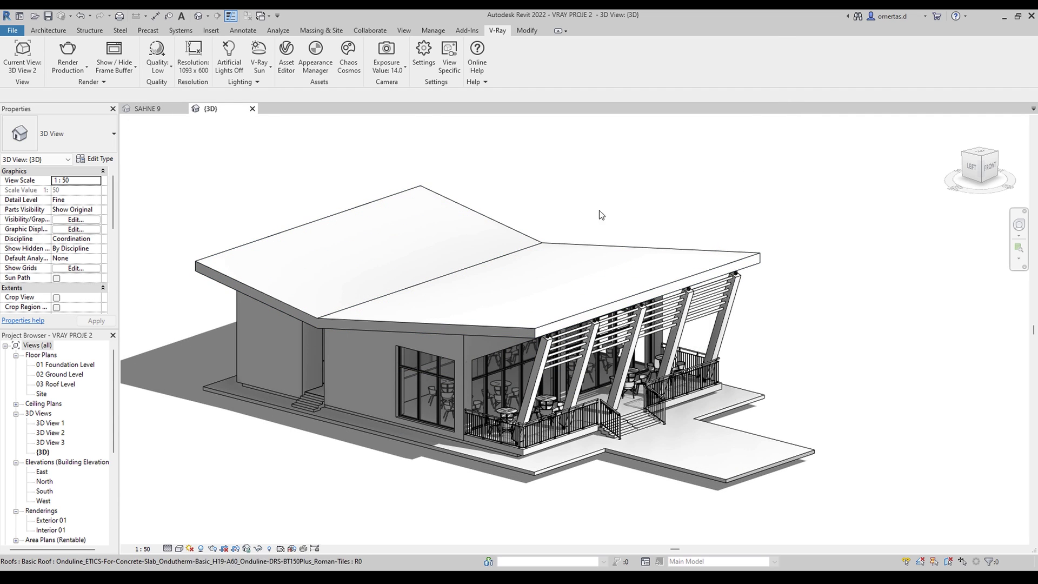
click(125, 84)
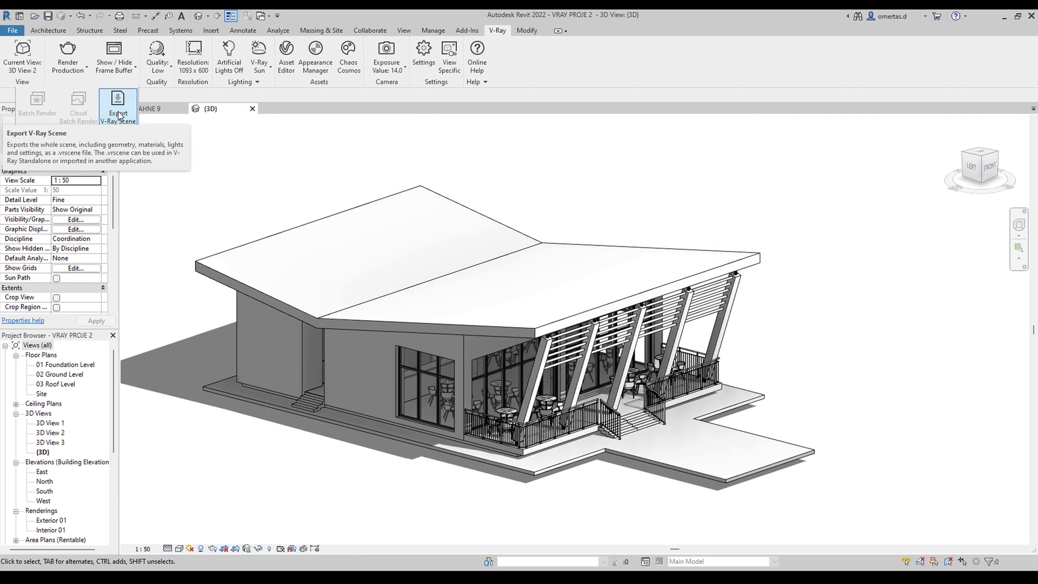
click(118, 113)
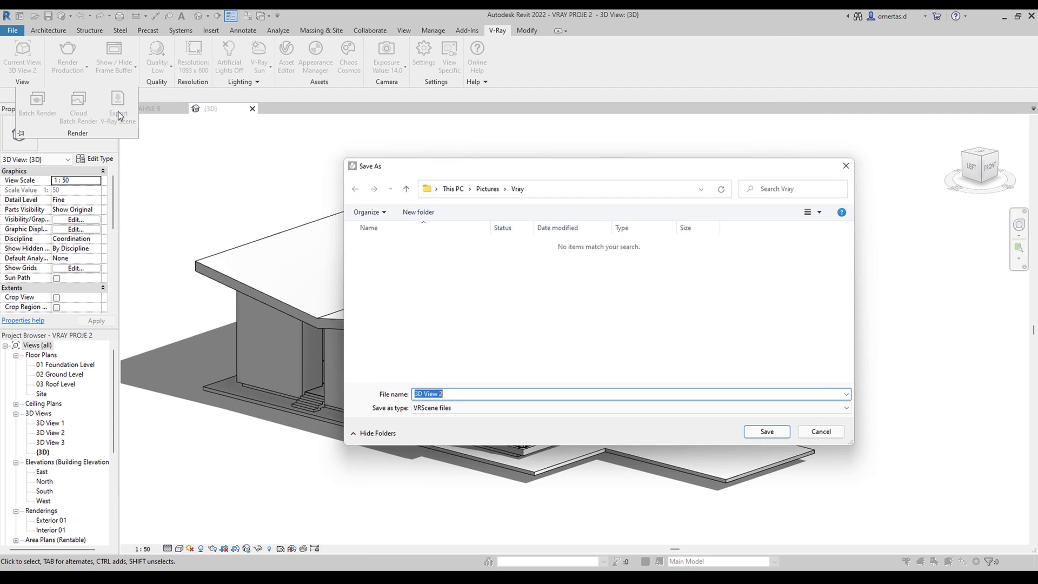
click(755, 431)
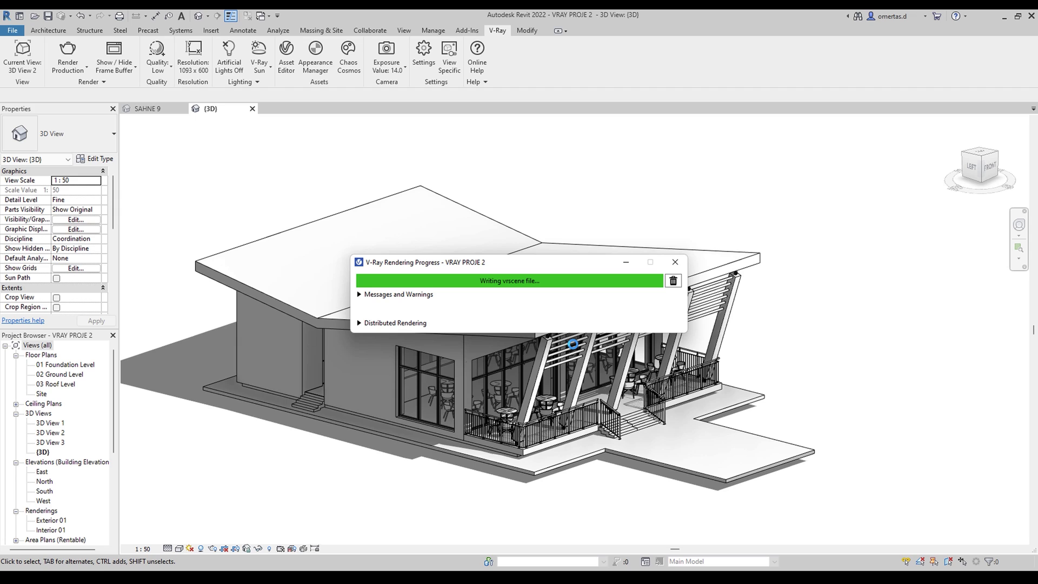
click(675, 262)
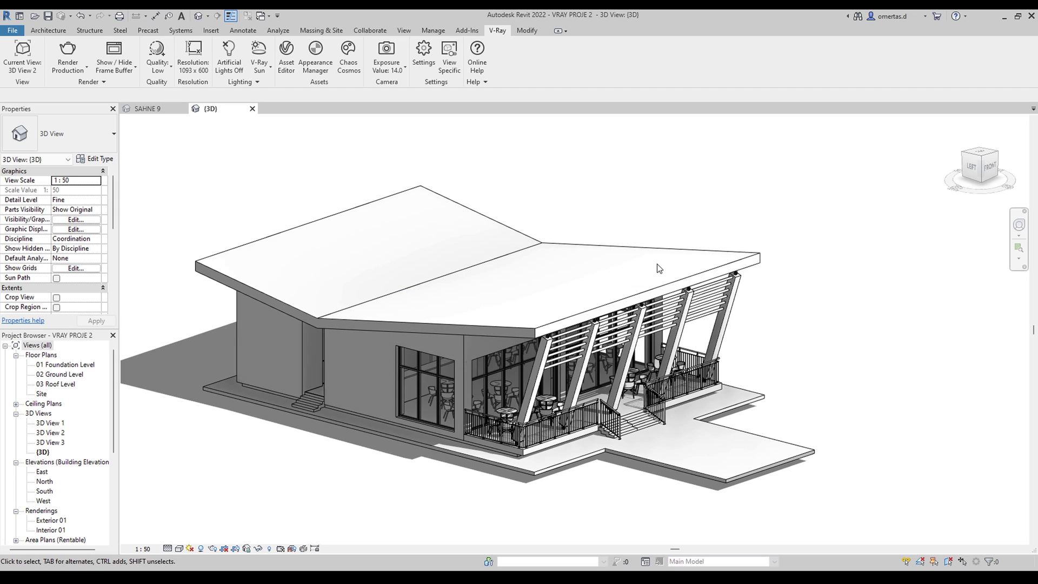
click(149, 110)
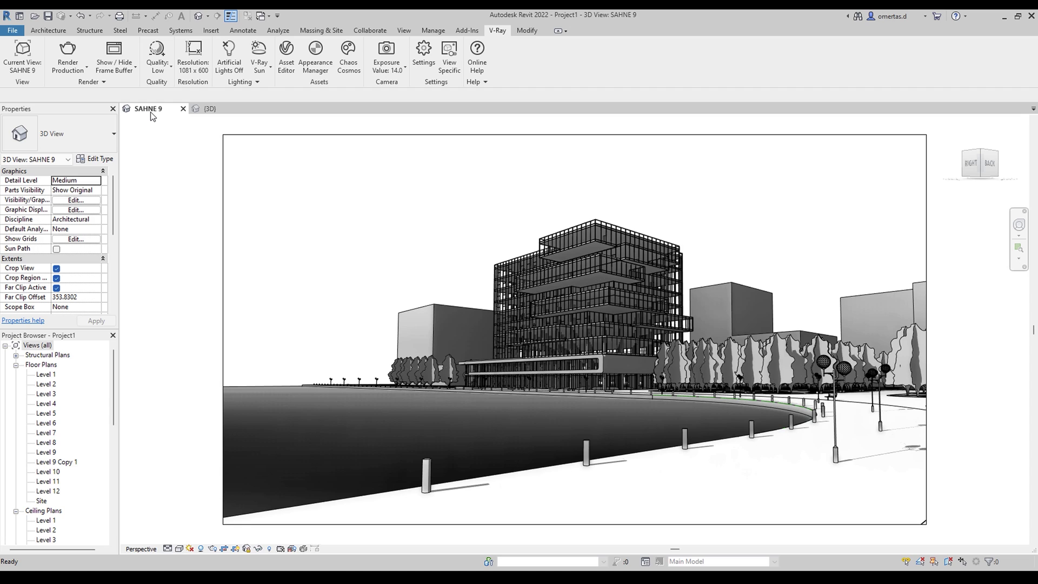
Open the SAHNE 6 street view and run a V-Ray production render of it.
scroll(53, 426, down, 4)
scroll(53, 426, down, 5)
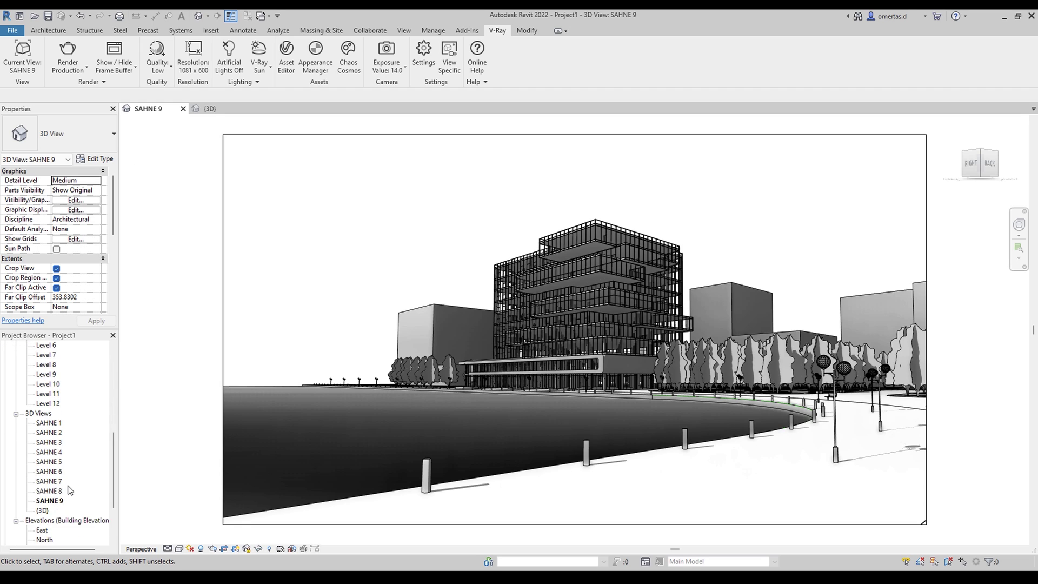
click(53, 423)
double_click(53, 424)
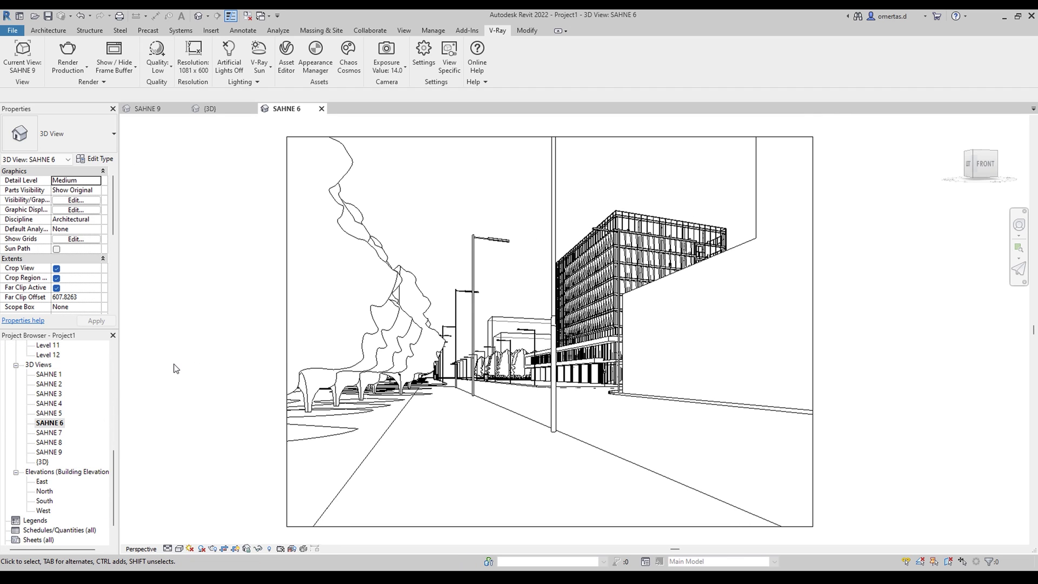
click(22, 54)
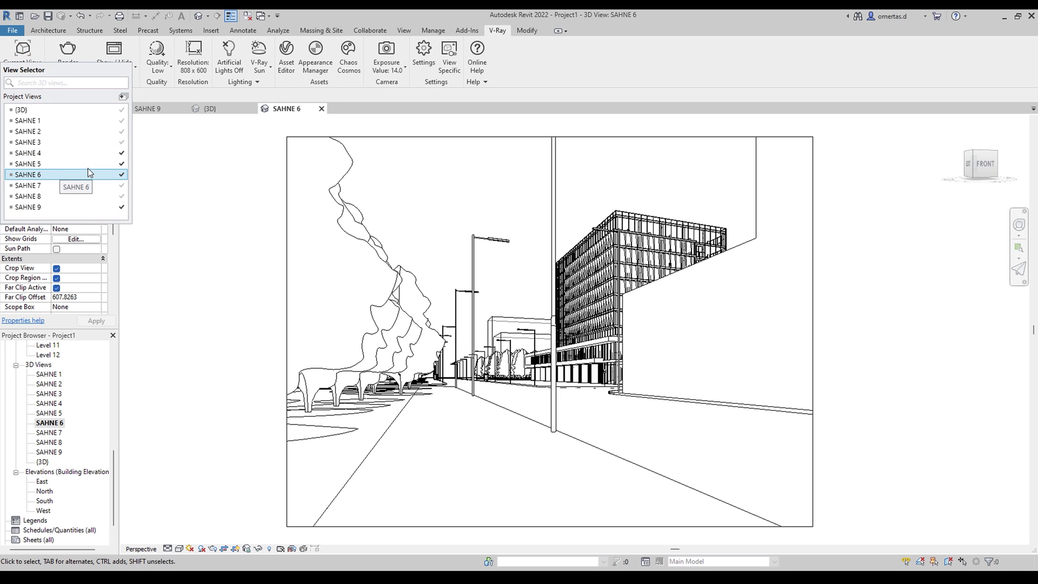
click(67, 54)
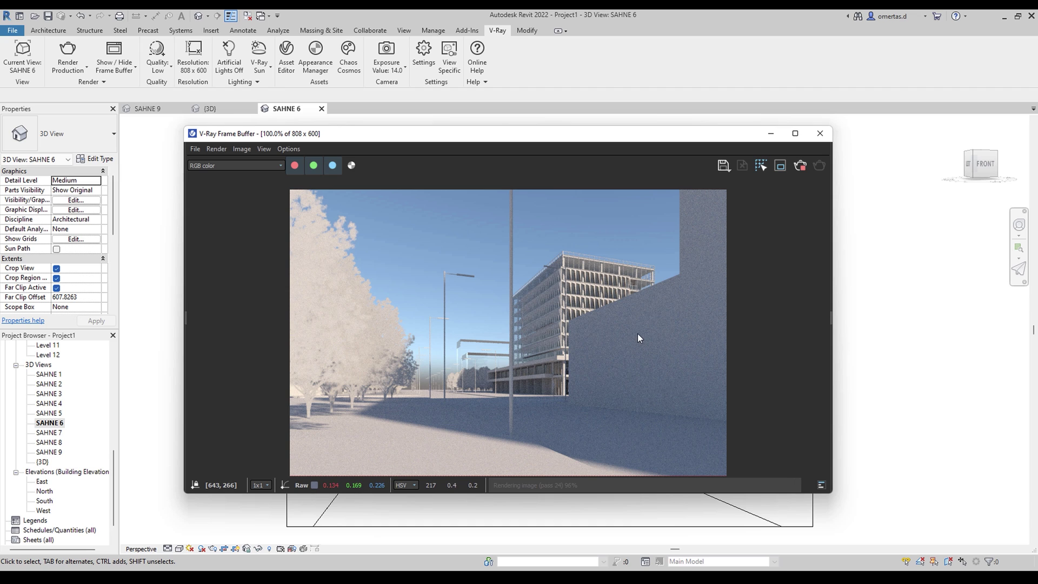
Close the finished SAHNE 6 render windows and open the default {3D} site view.
click(771, 133)
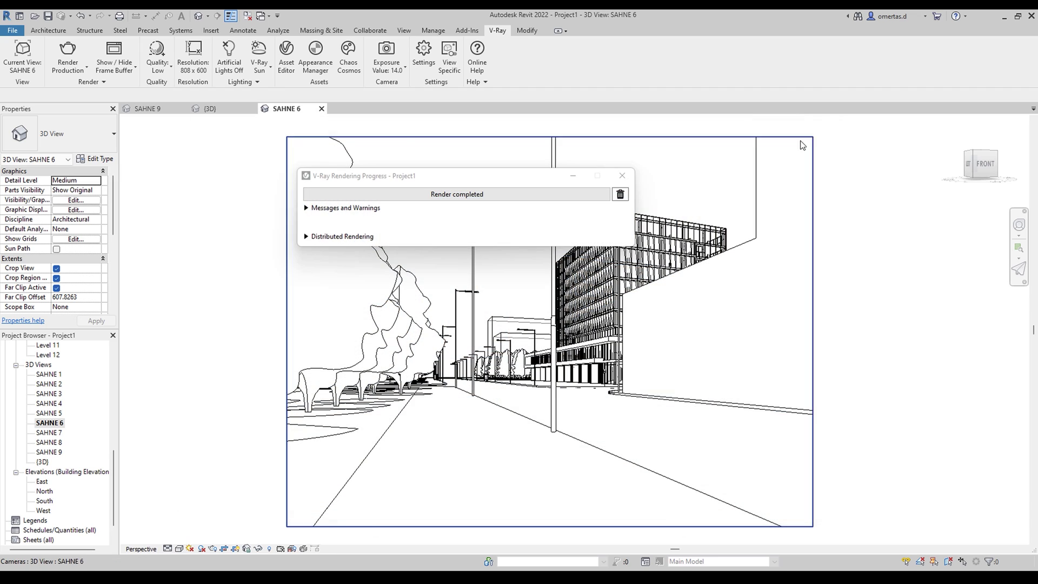
click(629, 181)
click(201, 16)
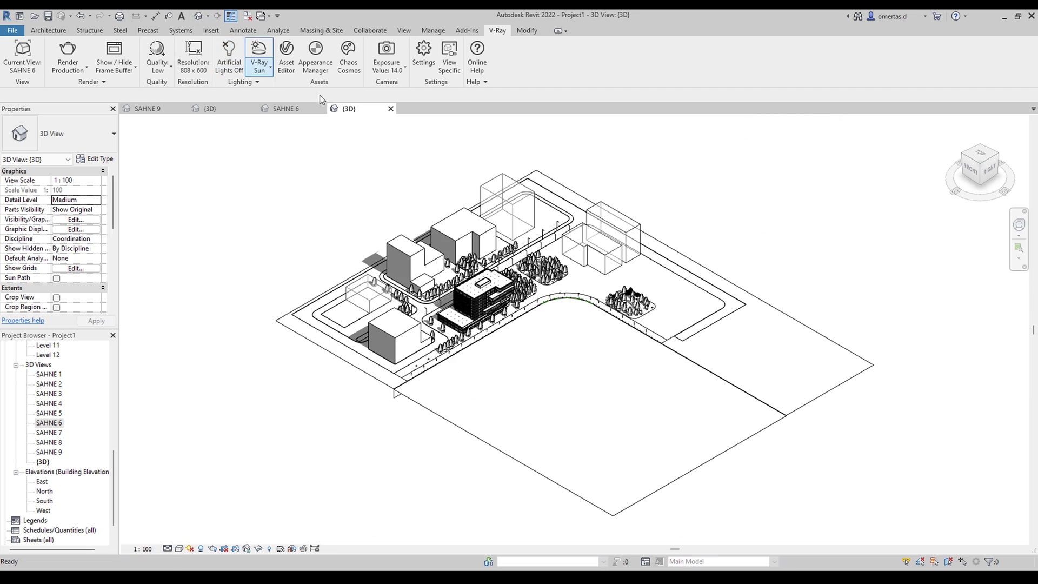
From the top view, select the box mass on the lower-middle parcel and temporarily hide it.
click(984, 156)
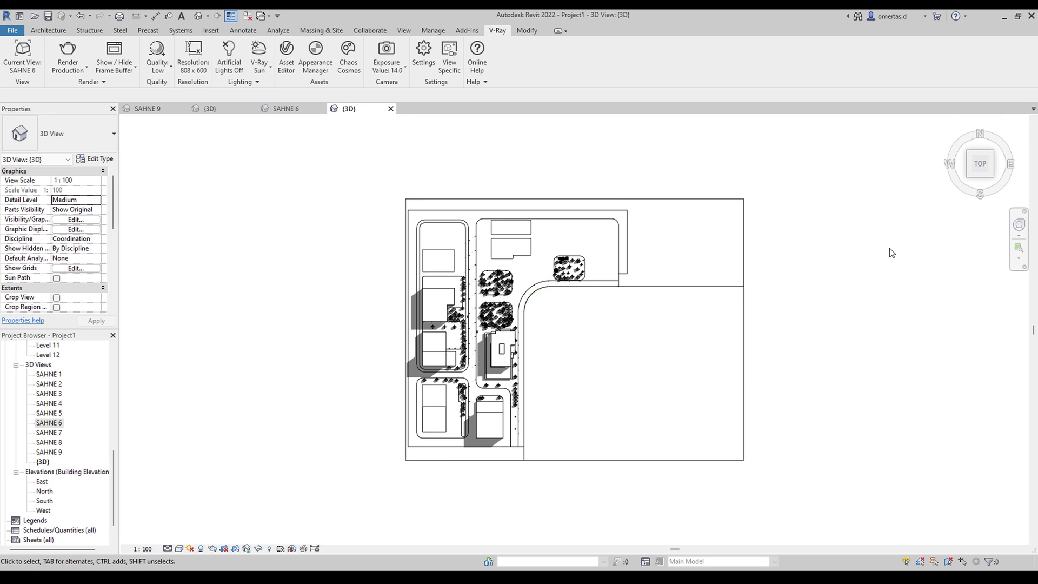
scroll(546, 431, up, 2)
scroll(546, 431, up, 2)
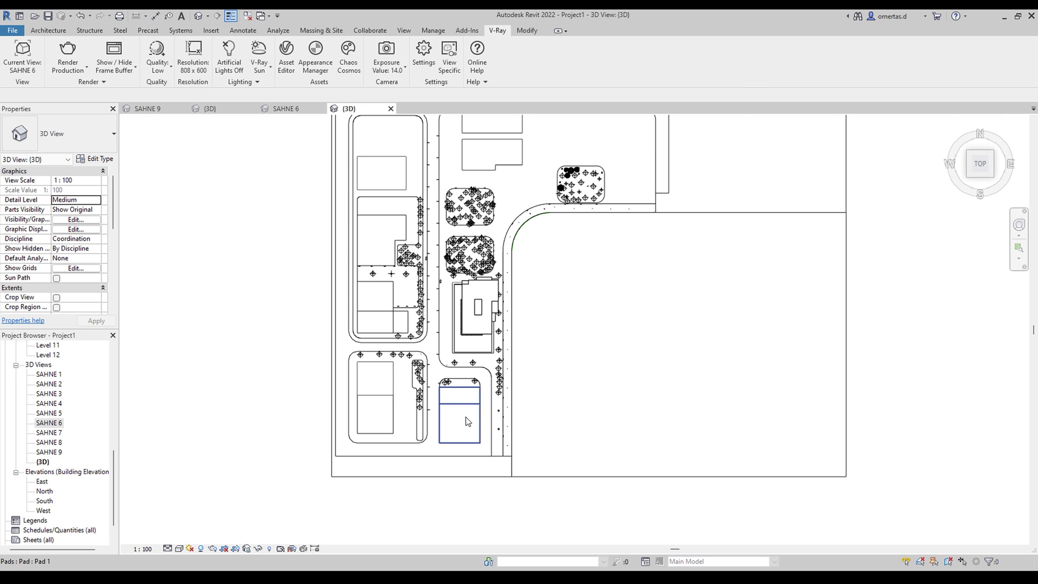
click(463, 406)
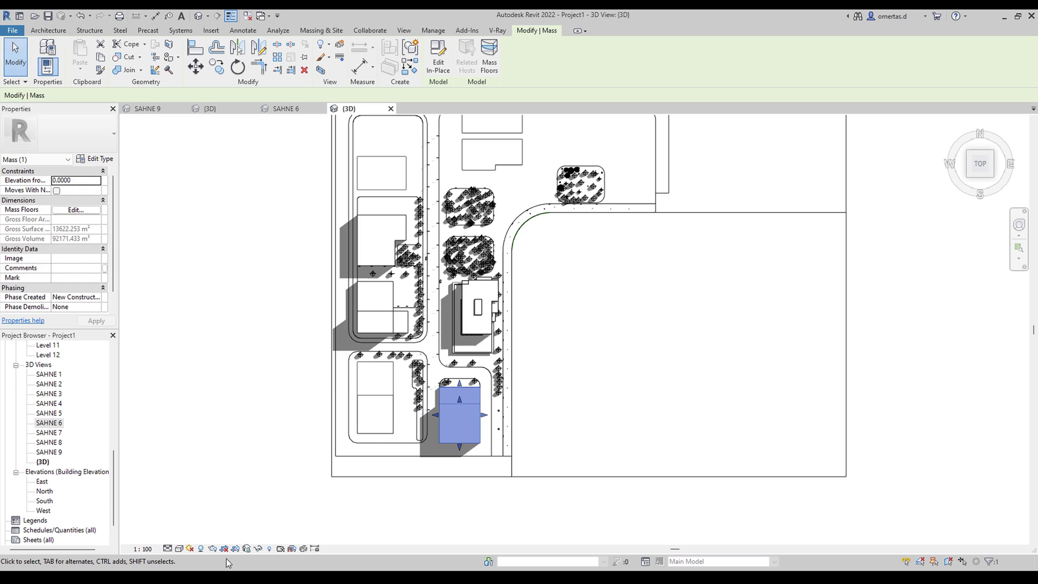
click(259, 549)
click(268, 522)
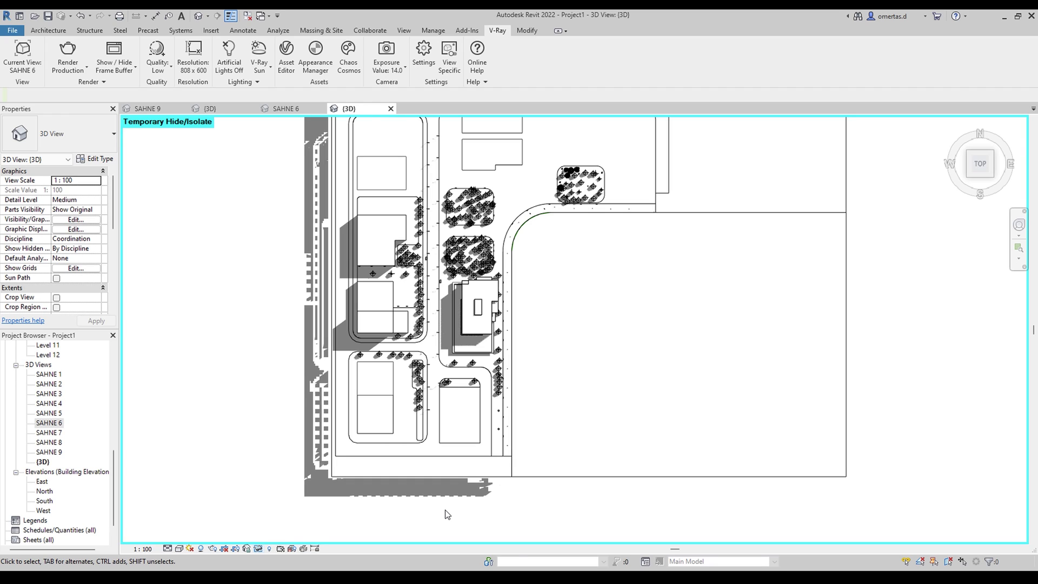
Start placing a component of type M_RPC Tree - Deciduous: Fraxinus - 5.6 Meters.
click(48, 30)
click(128, 52)
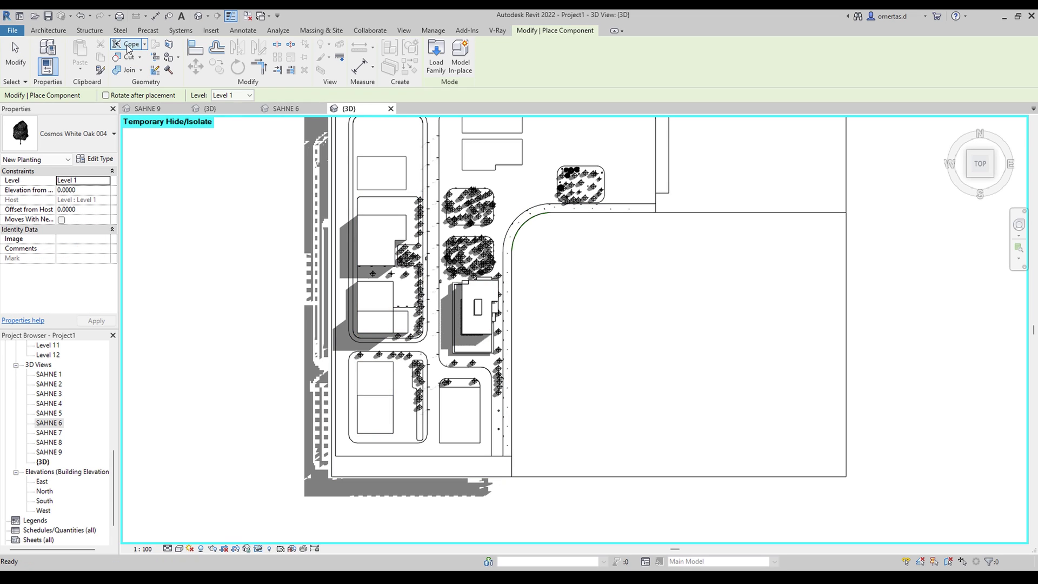
click(81, 134)
scroll(115, 298, down, 5)
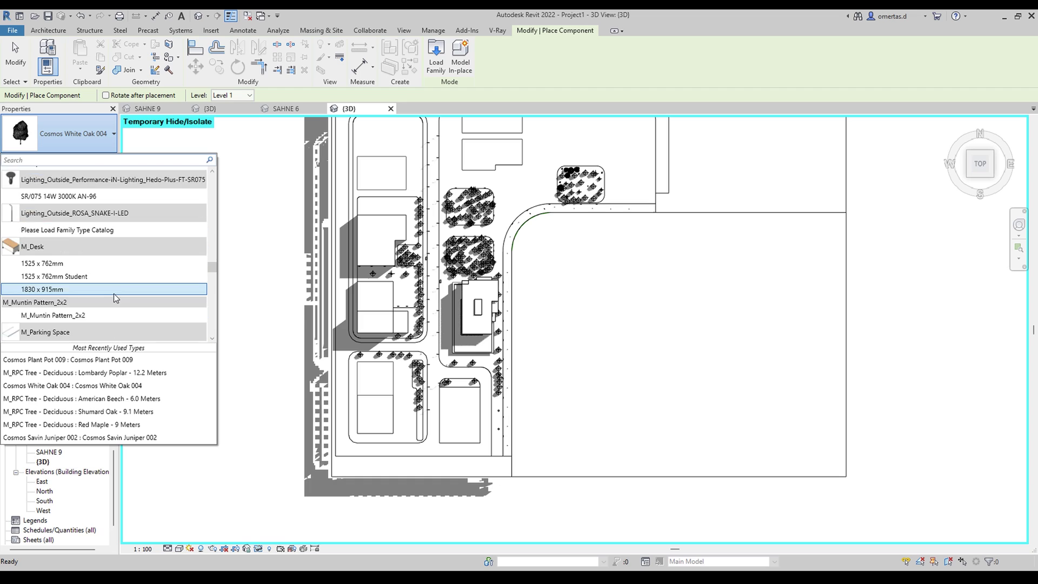
scroll(116, 298, down, 5)
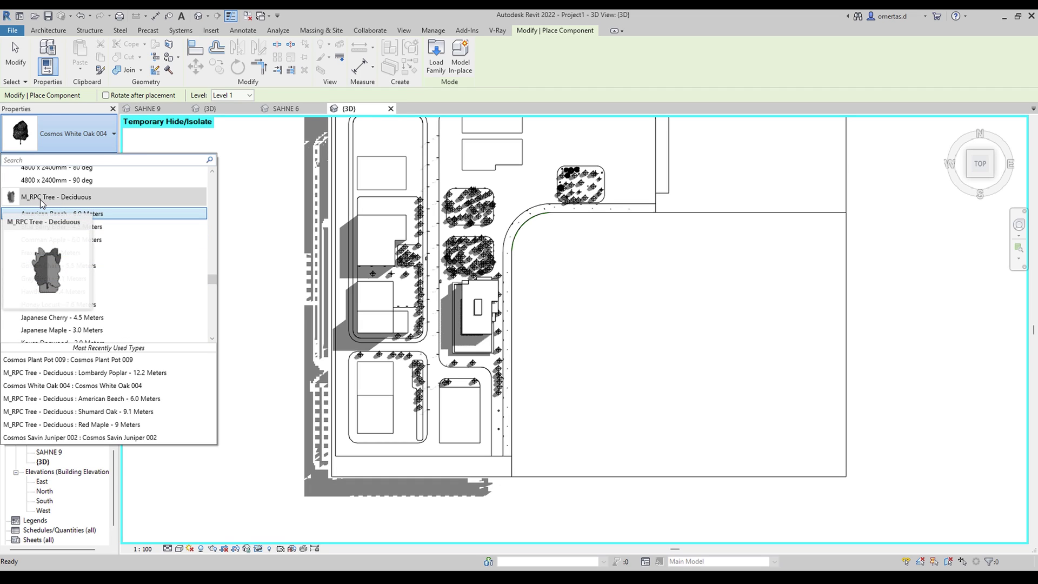
scroll(60, 211, down, 2)
scroll(61, 215, down, 1)
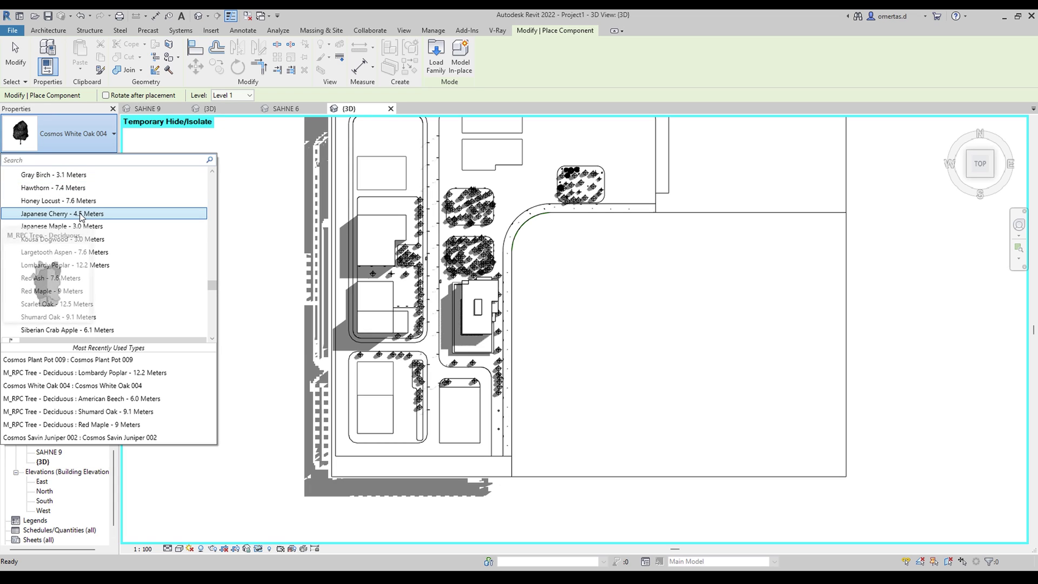
scroll(81, 260, up, 2)
scroll(127, 270, up, 1)
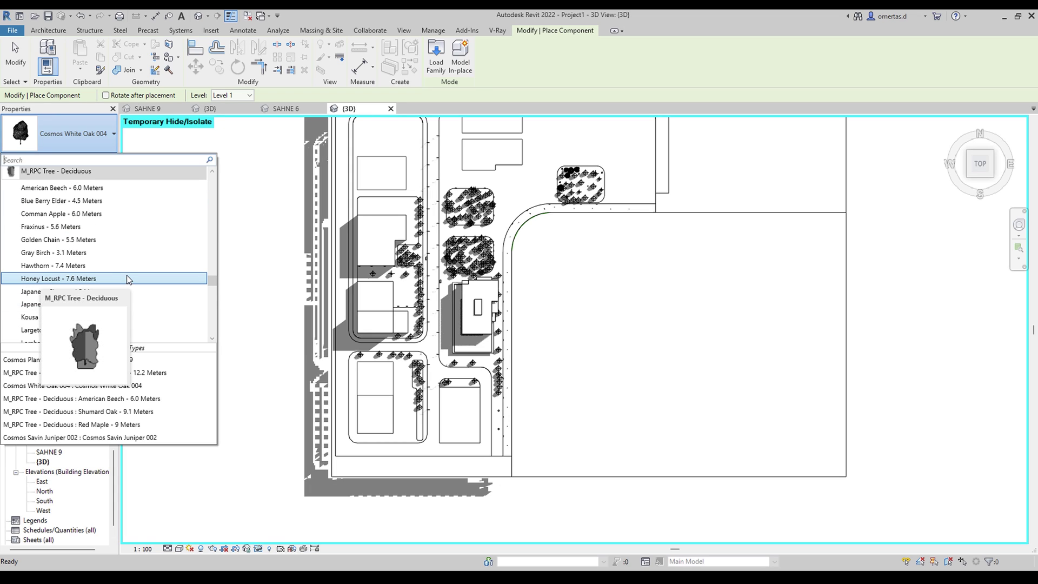
scroll(123, 235, up, 1)
click(130, 252)
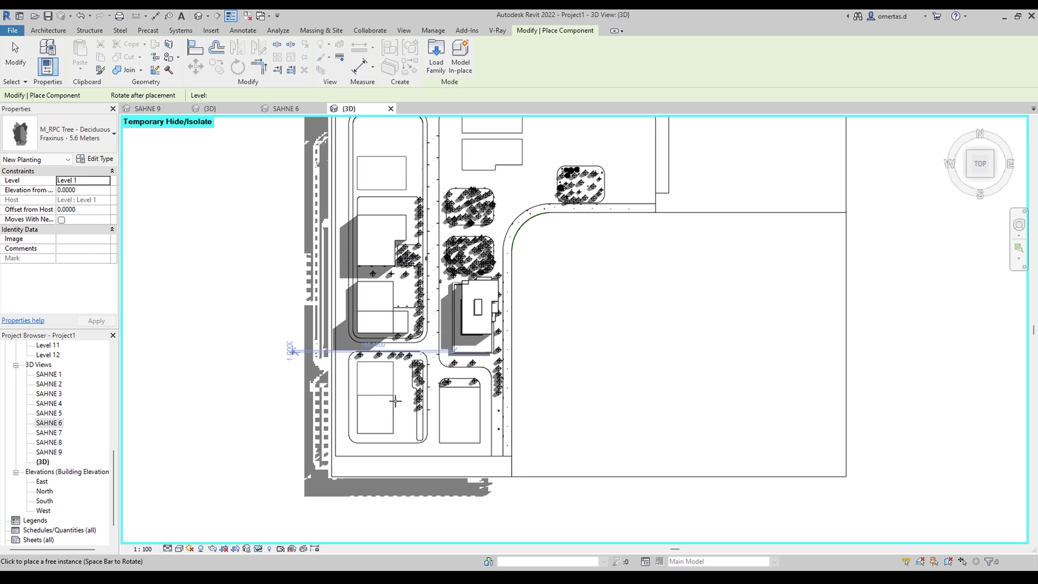
Place the Fraxinus tree on the empty lower-middle parcel and finish placement.
scroll(457, 405, up, 2)
scroll(446, 401, up, 2)
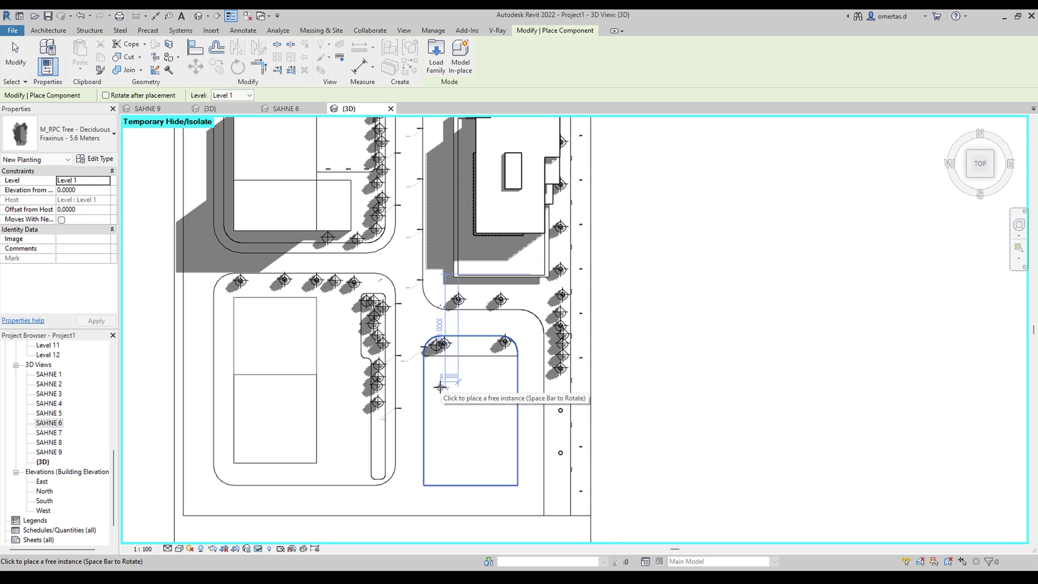
click(439, 378)
key(Escape)
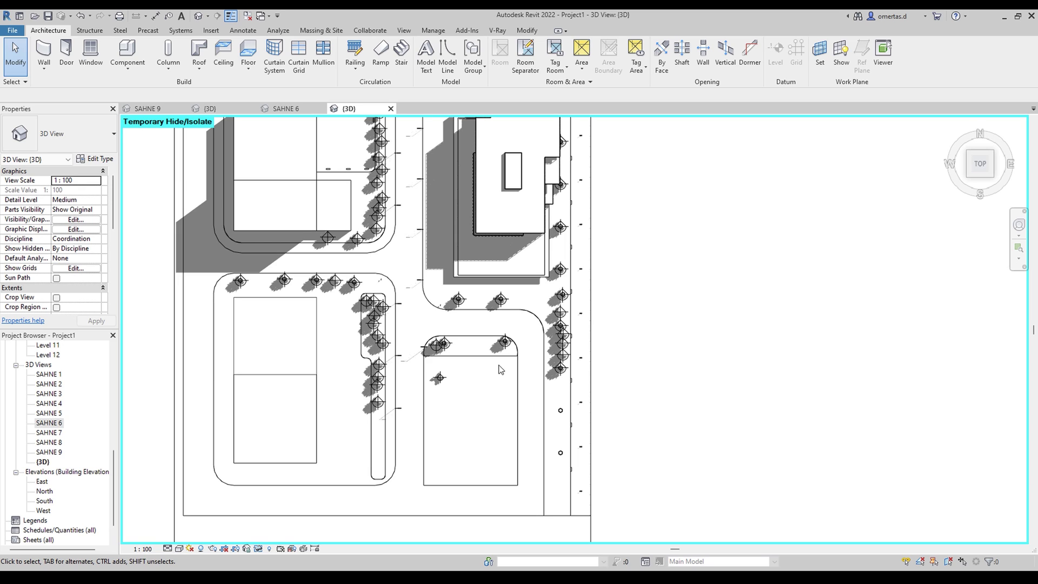
Load '3D View 2.vrscene' as a Proxy Scene geometry asset in the V-Ray Asset Editor.
click(497, 31)
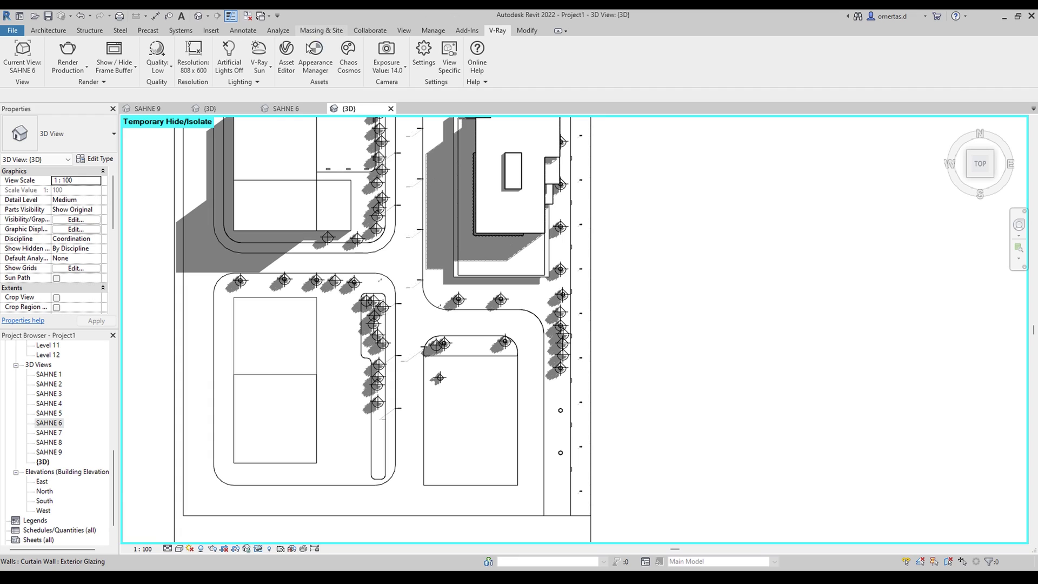
click(286, 57)
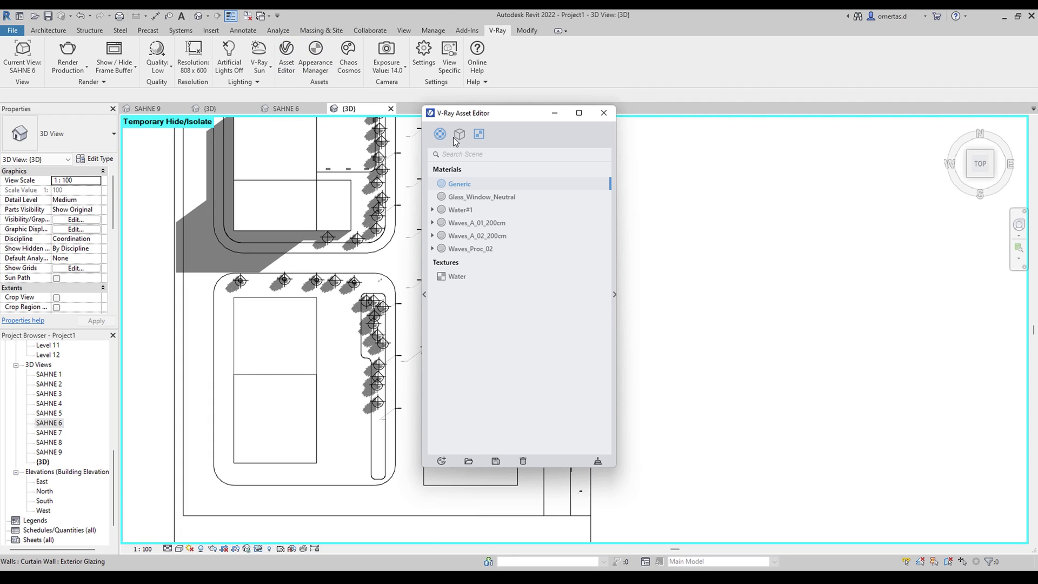
click(459, 134)
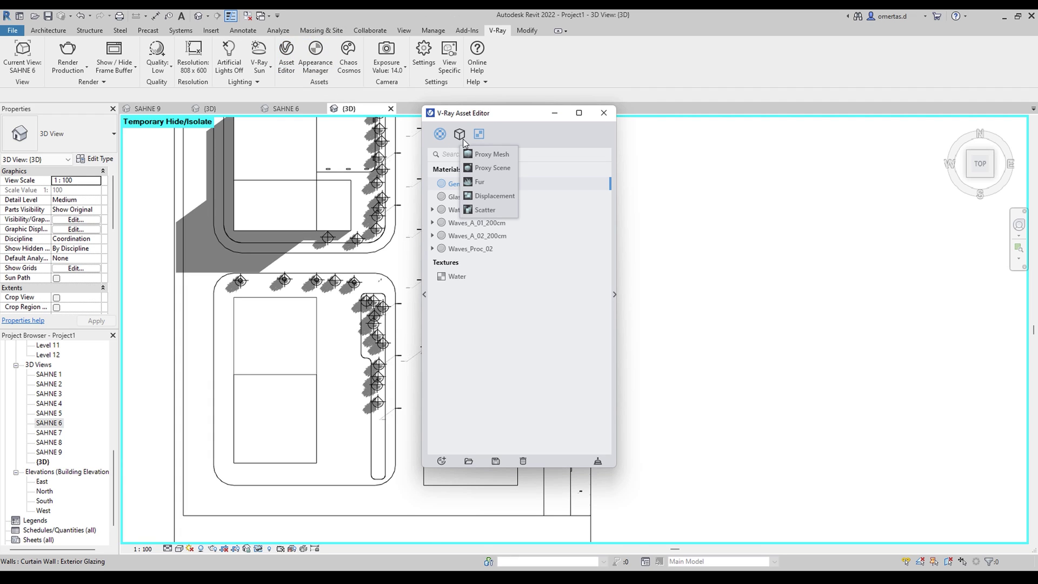
click(486, 169)
click(450, 217)
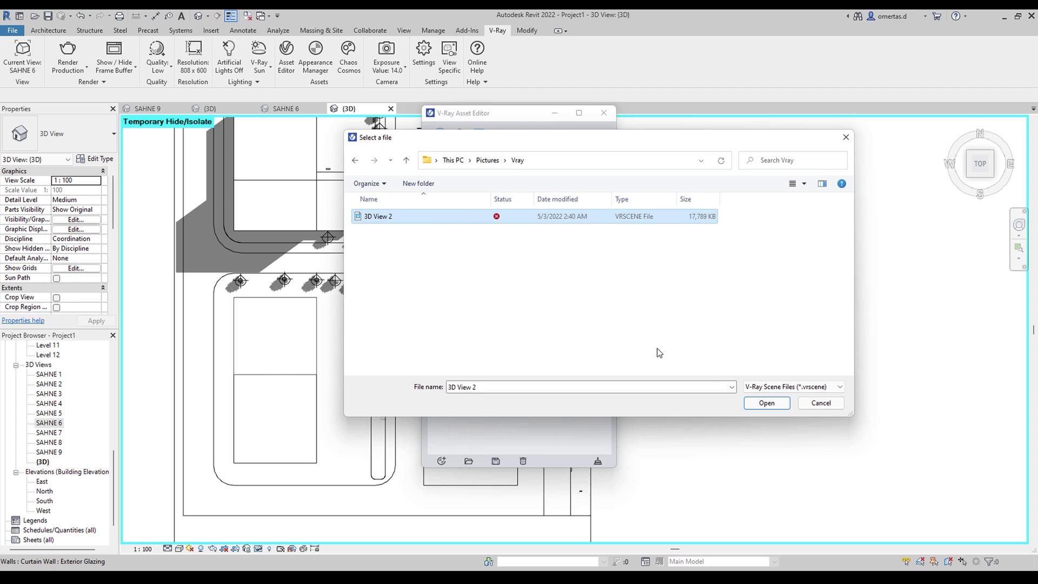
click(765, 404)
click(604, 112)
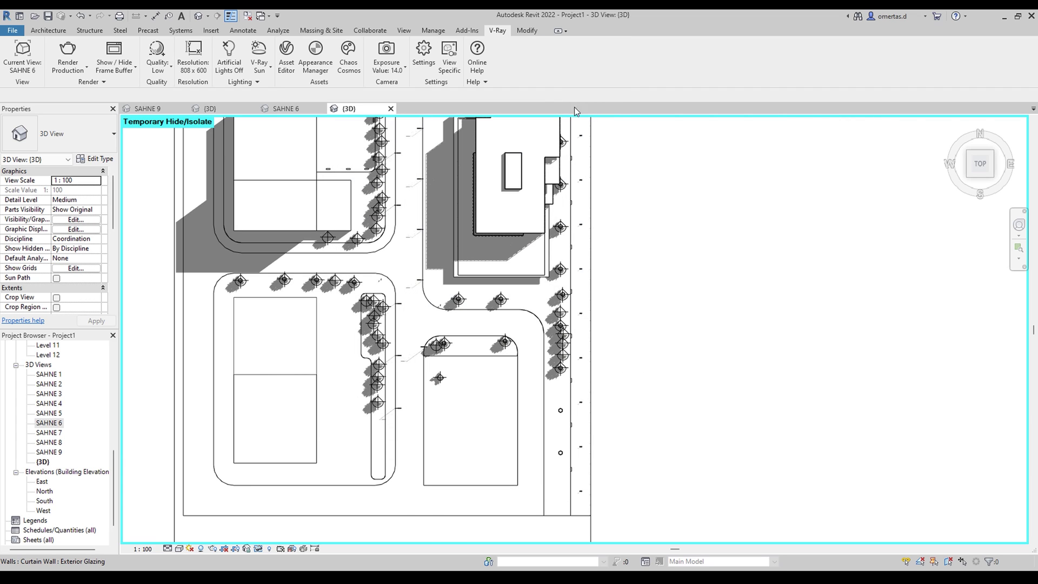
Set the M_RPC Tree family's V-Ray geometry to Proxy Scene in the Appearance Manager, then return to SAHNE 6.
click(316, 54)
click(474, 137)
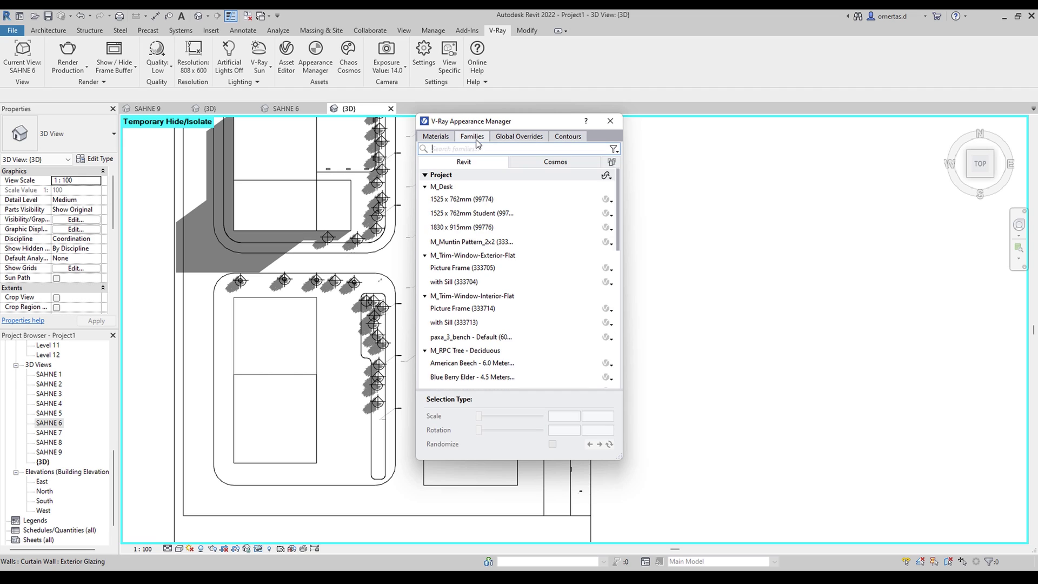
drag(491, 125, 648, 140)
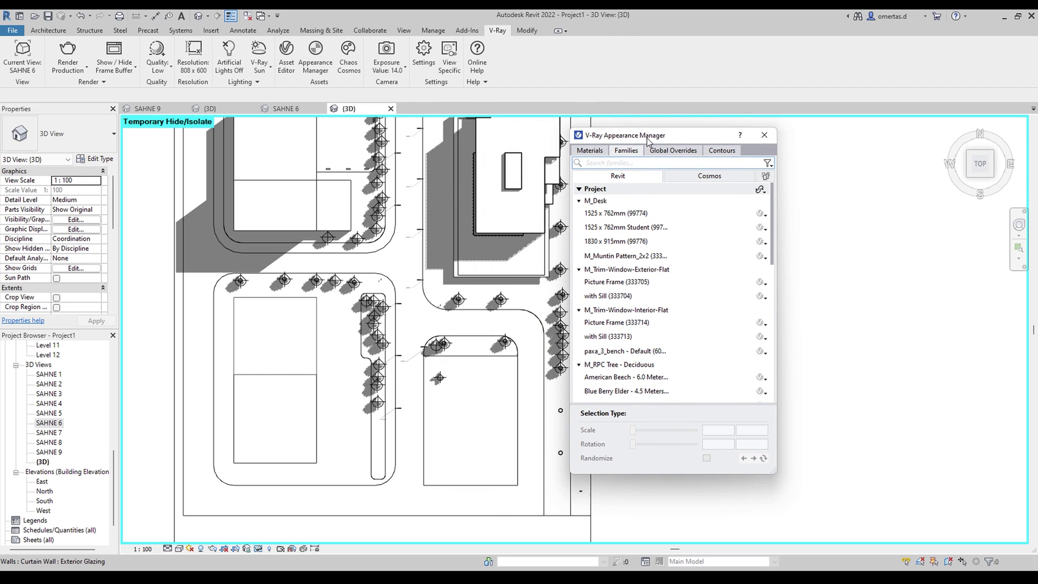
click(445, 378)
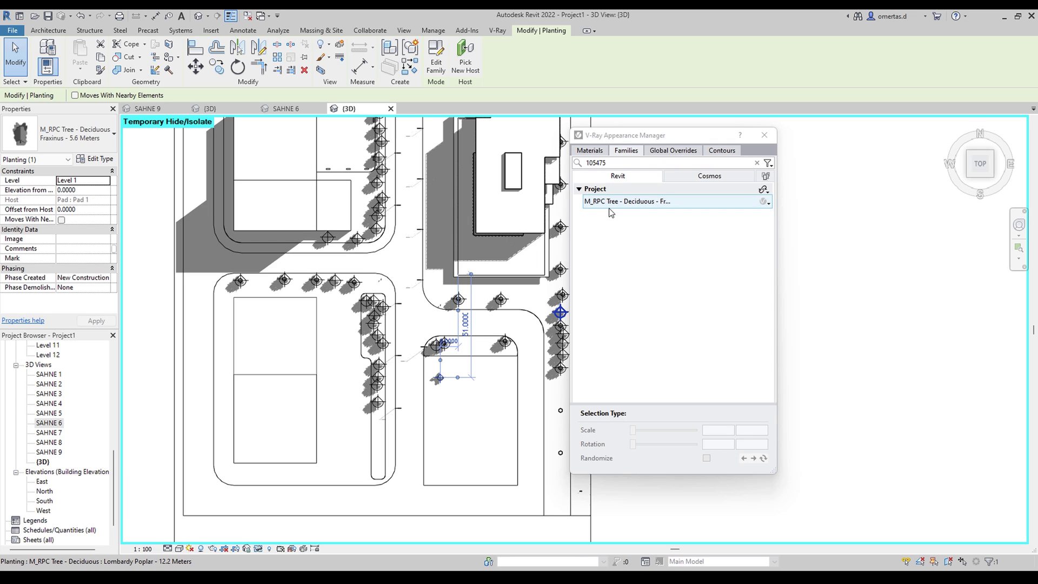
click(768, 203)
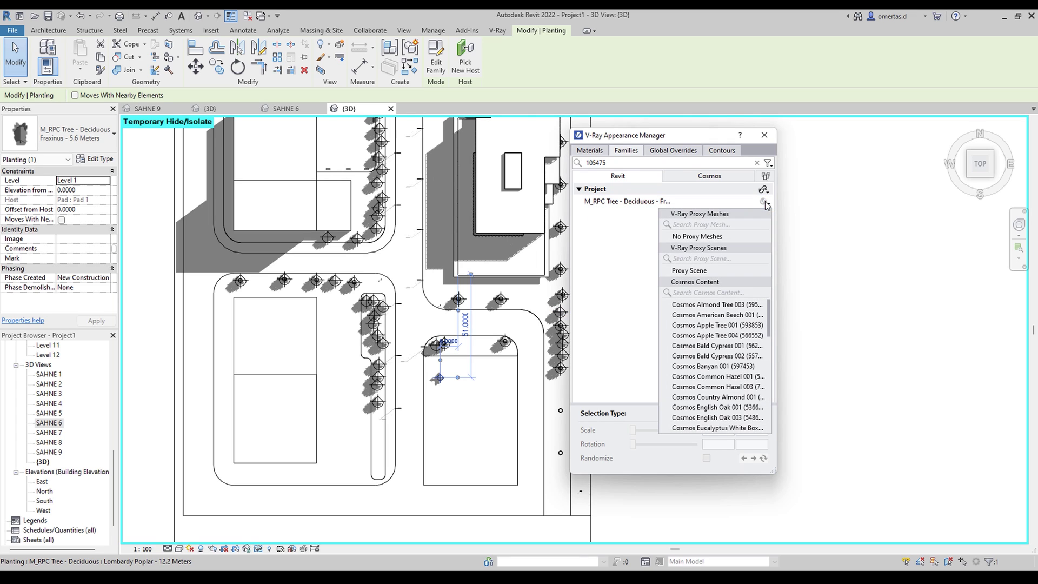
click(734, 272)
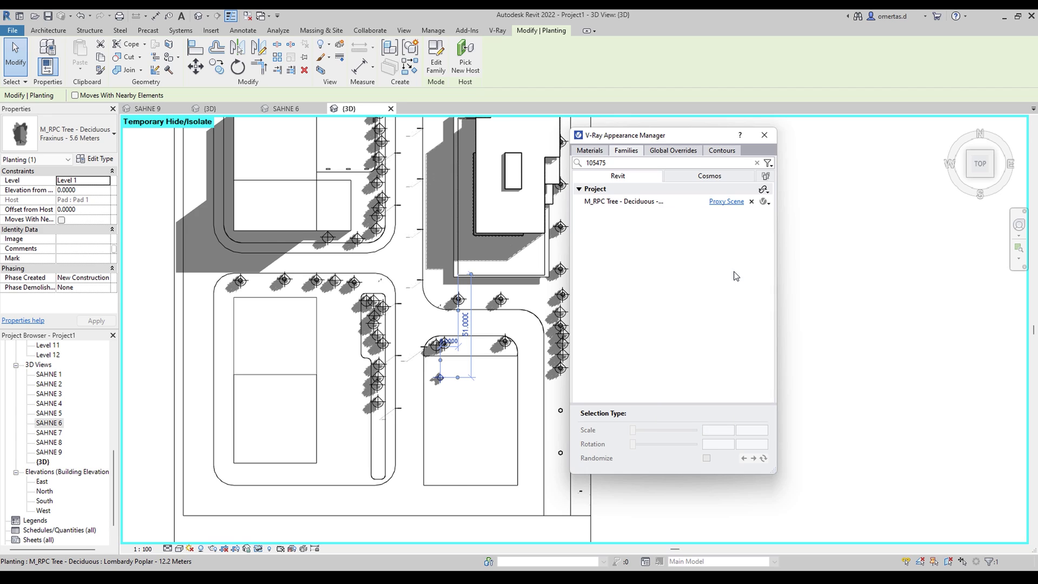
click(764, 135)
click(287, 108)
Temporarily hide the mass blocking the SAHNE 6 street view and start a V-Ray production render.
click(219, 168)
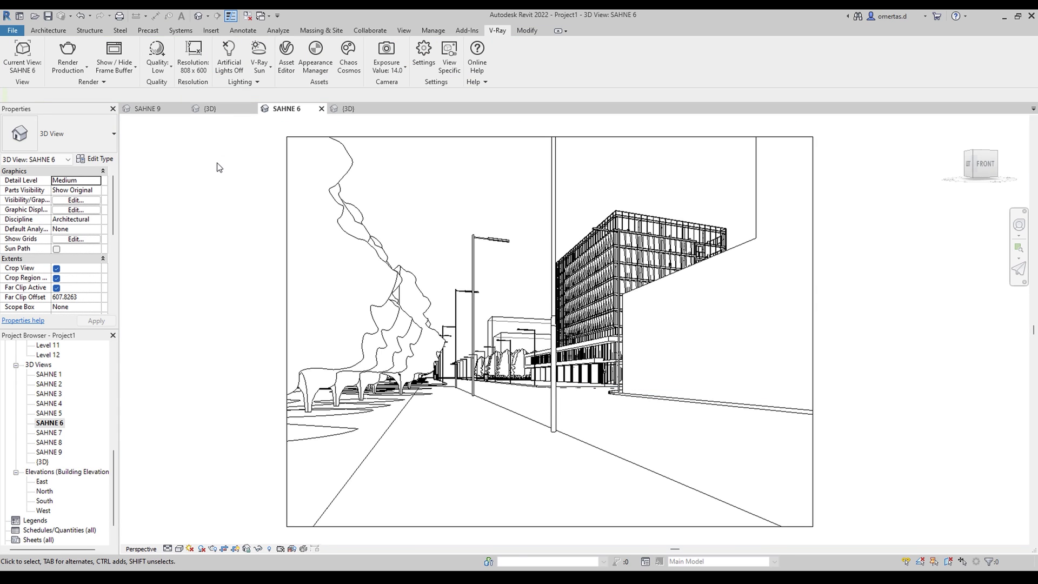
click(766, 200)
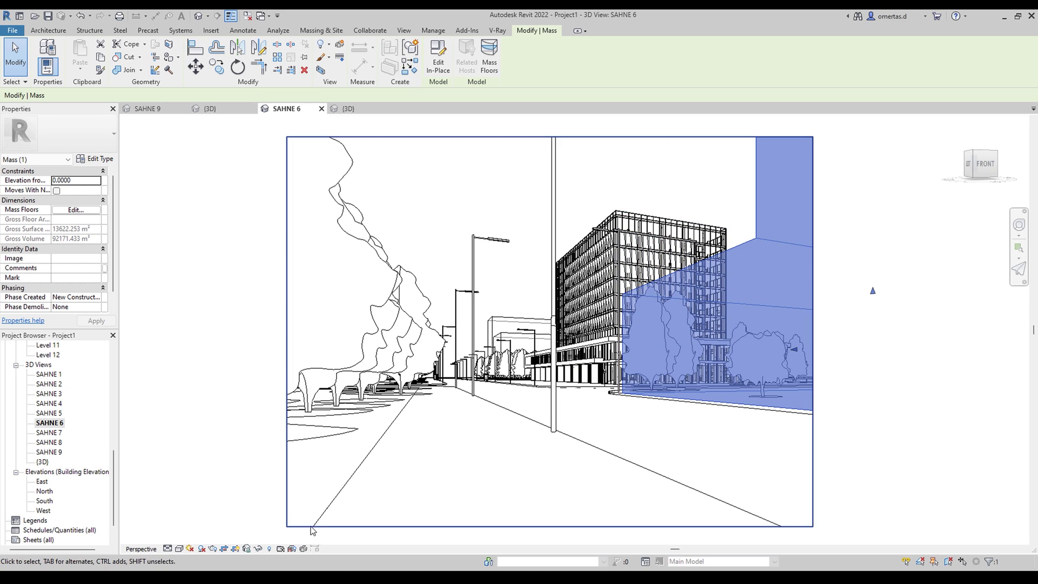
click(262, 552)
click(266, 522)
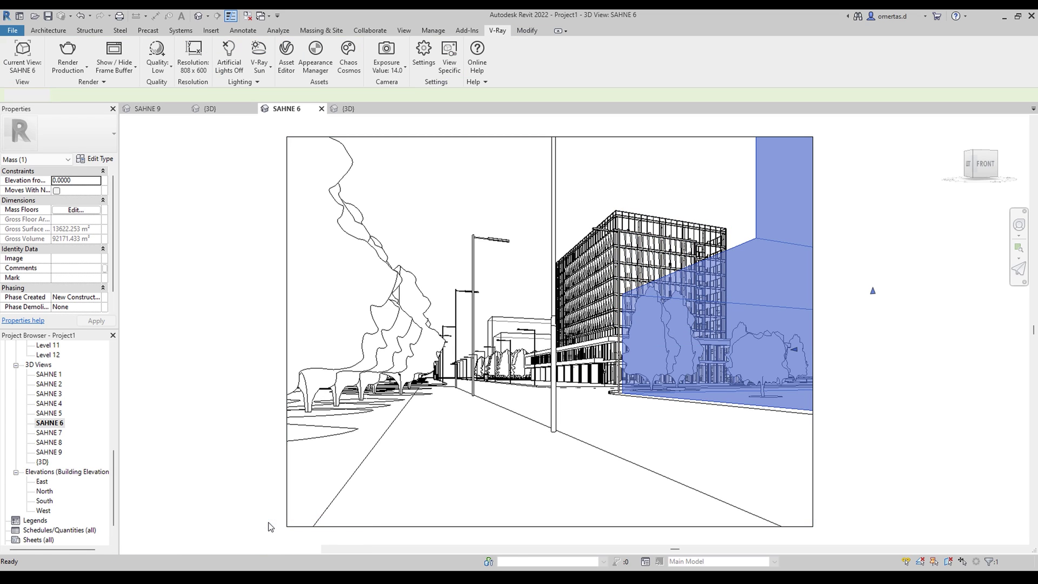
middle_drag(250, 458, 237, 454)
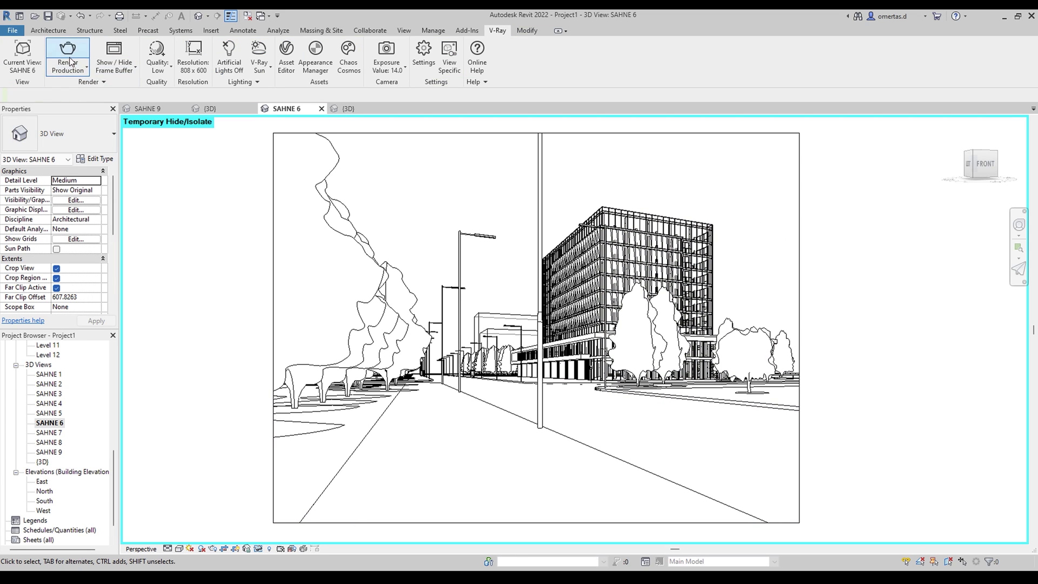
click(67, 51)
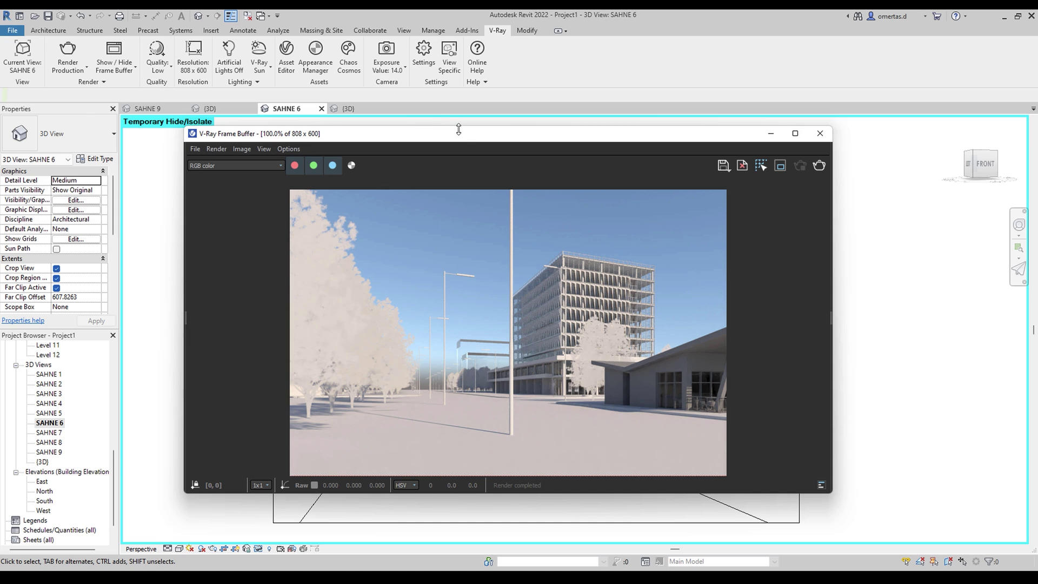
Move the V-Ray Frame Buffer aside, zoom in to inspect the render, and open the Appearance Manager.
drag(458, 130, 309, 135)
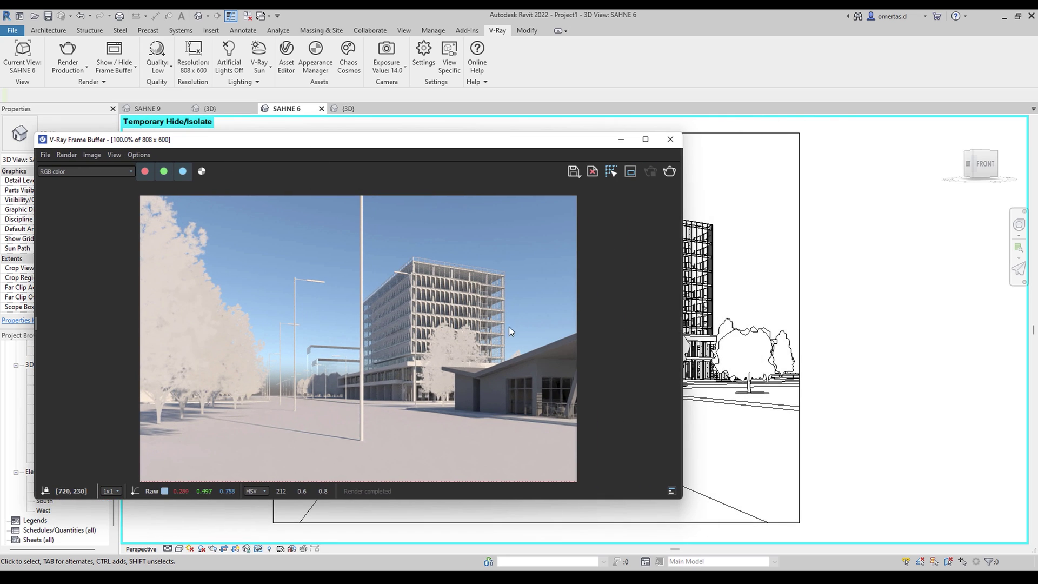
scroll(589, 417, up, 1)
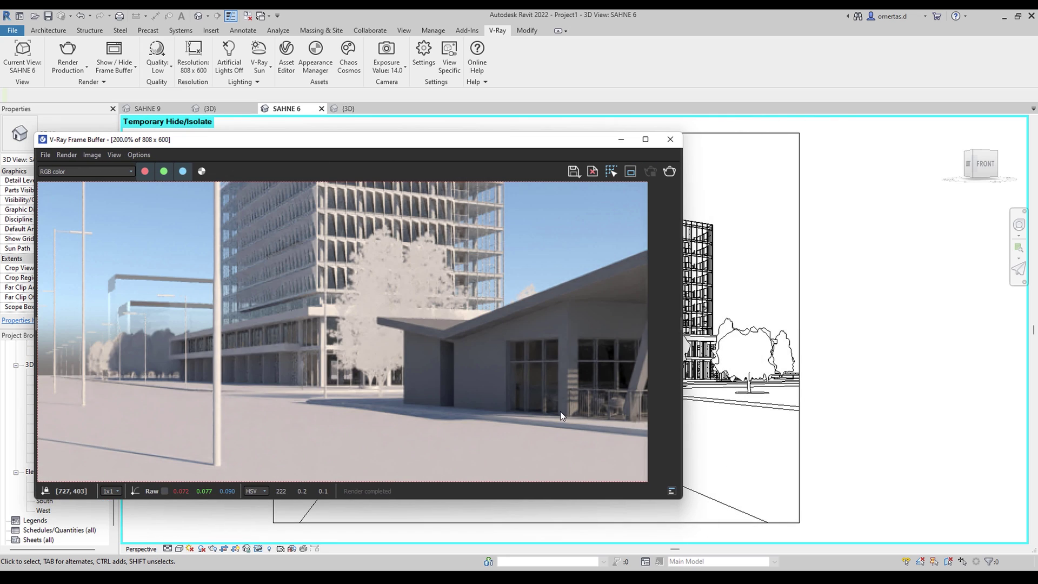
scroll(455, 374, down, 1)
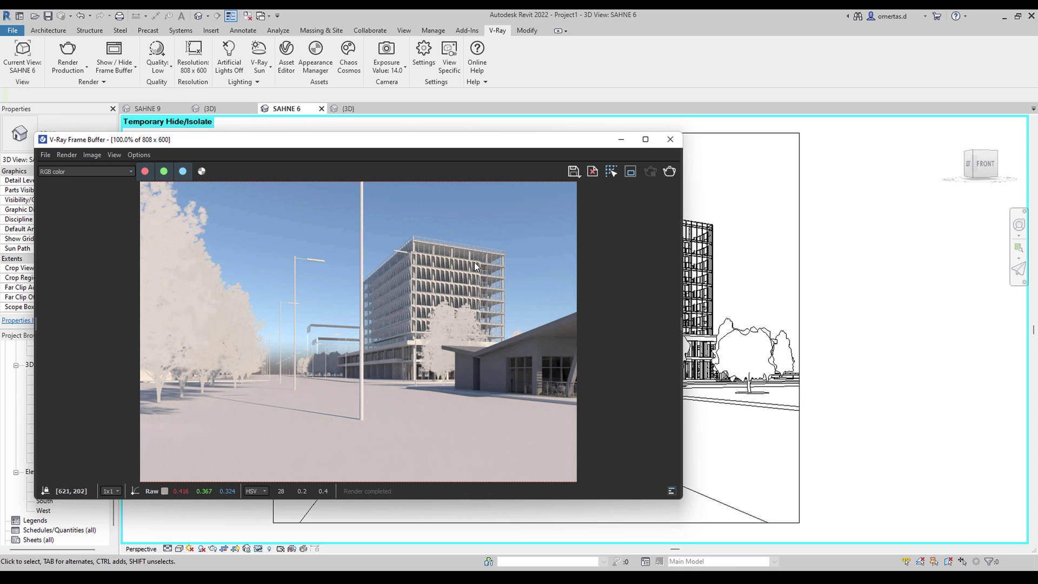
drag(387, 146, 359, 147)
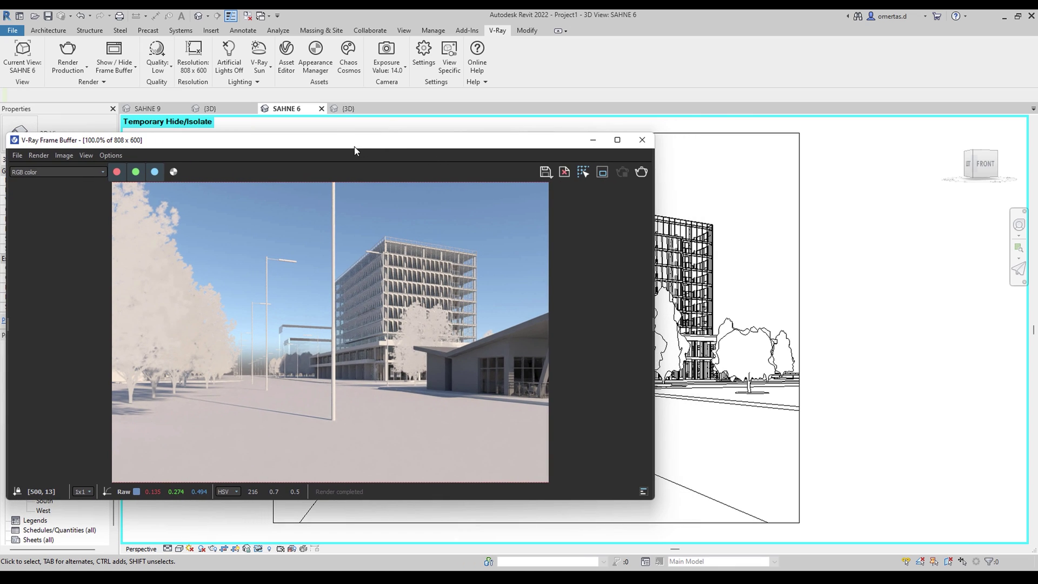
click(315, 51)
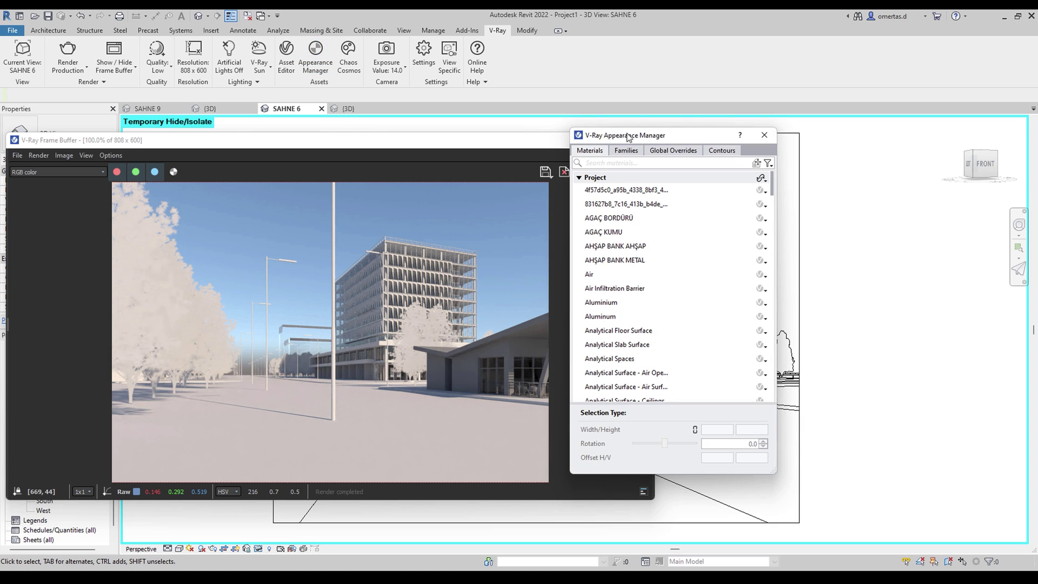
Open the tree family's proxy scene settings, rotate the proxy to 130, and re-render.
drag(634, 137, 856, 141)
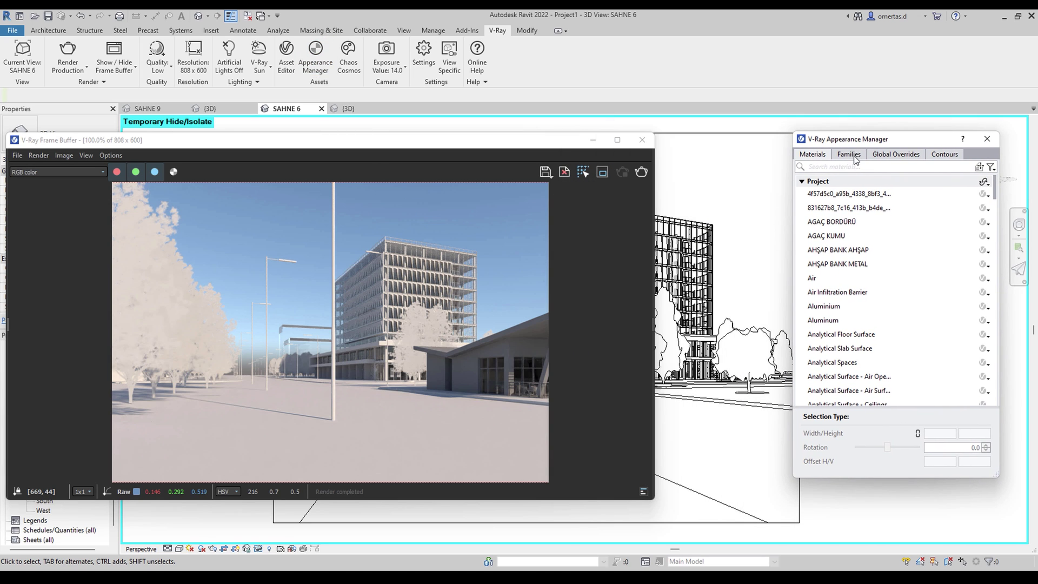
click(855, 155)
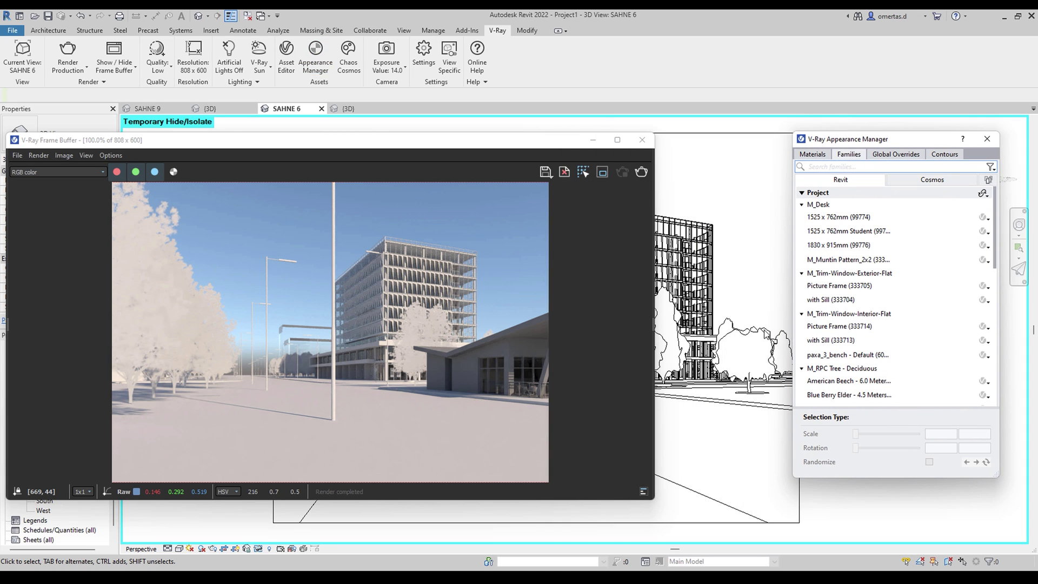
click(753, 337)
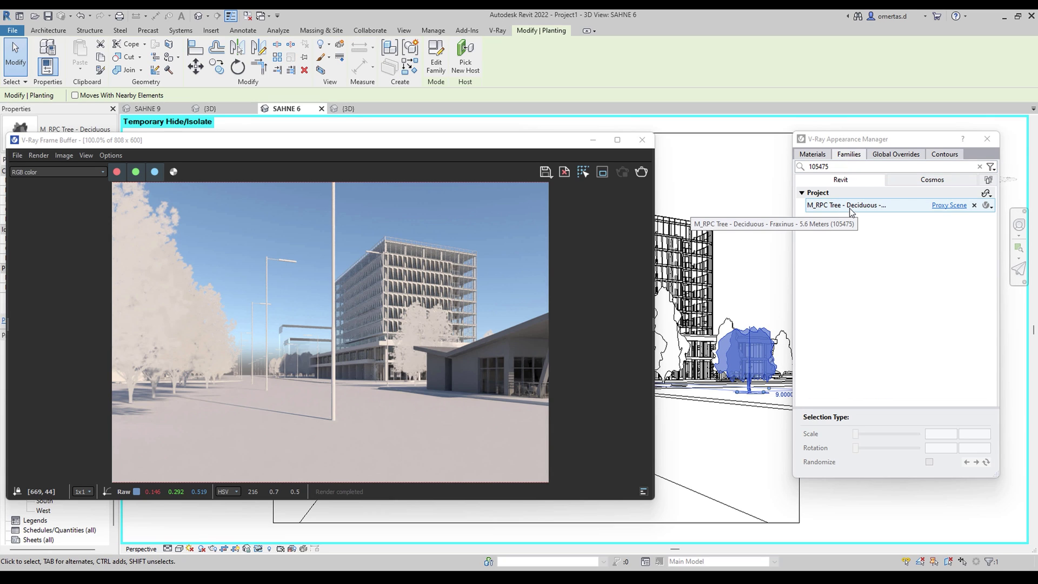
click(851, 206)
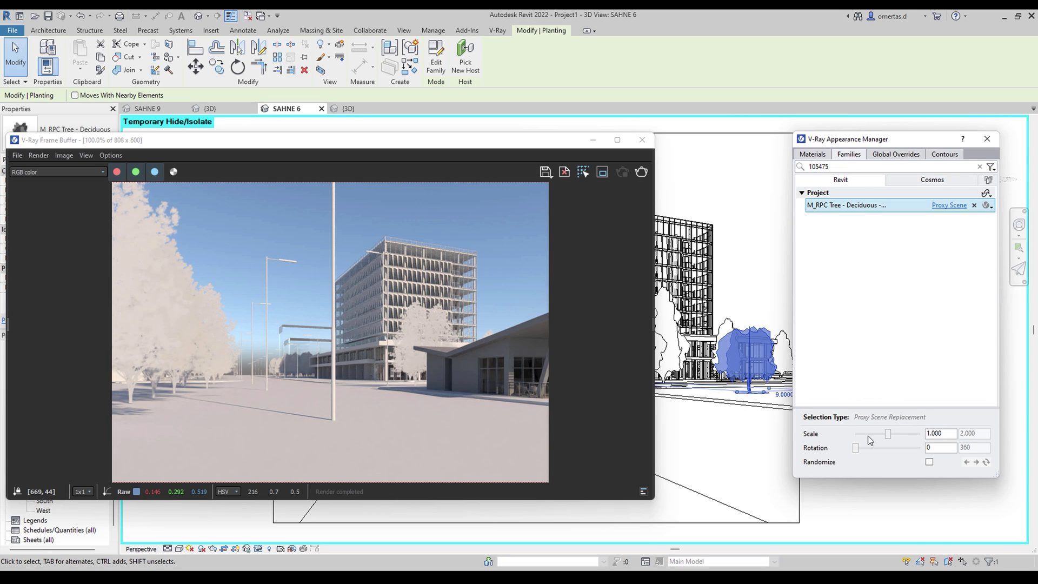
mouse_move(856, 451)
mouse_down()
mouse_move(879, 453)
mouse_move(870, 452)
mouse_up()
click(638, 172)
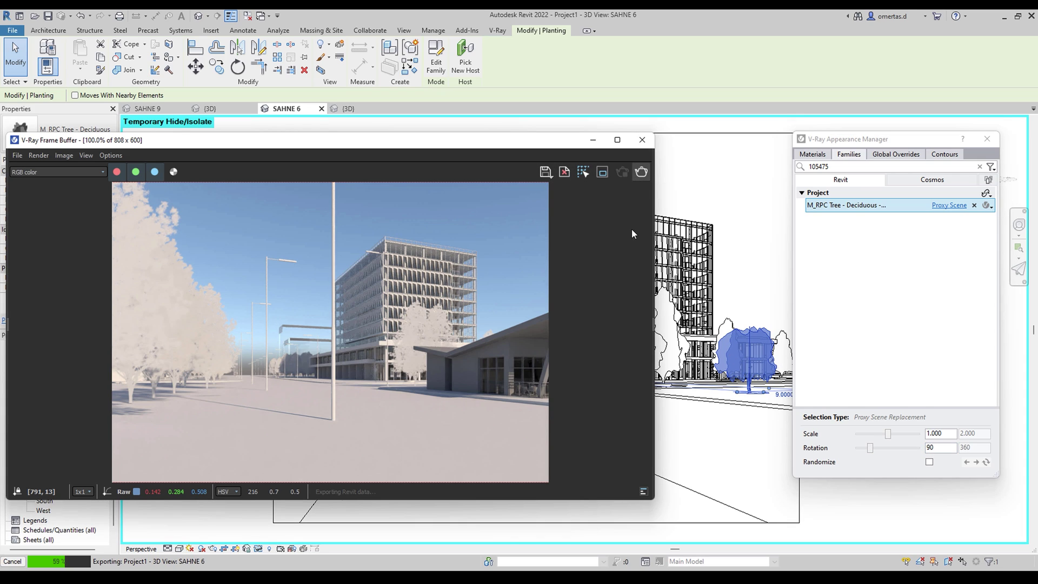
Raise the proxy rotation through 164 to 272, restarting the render, and inspect the result.
double_click(928, 449)
drag(870, 449, 889, 449)
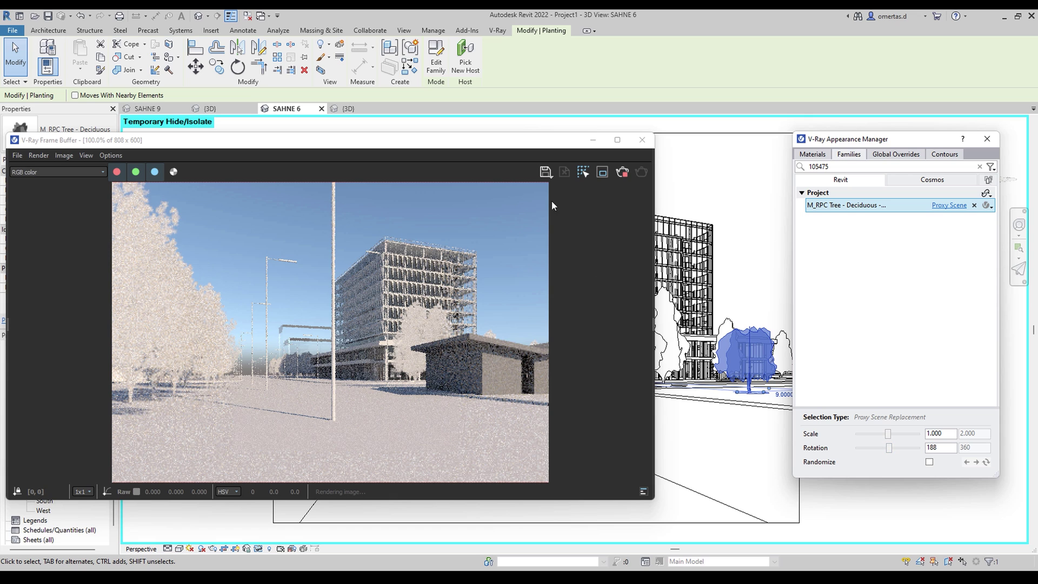
click(621, 172)
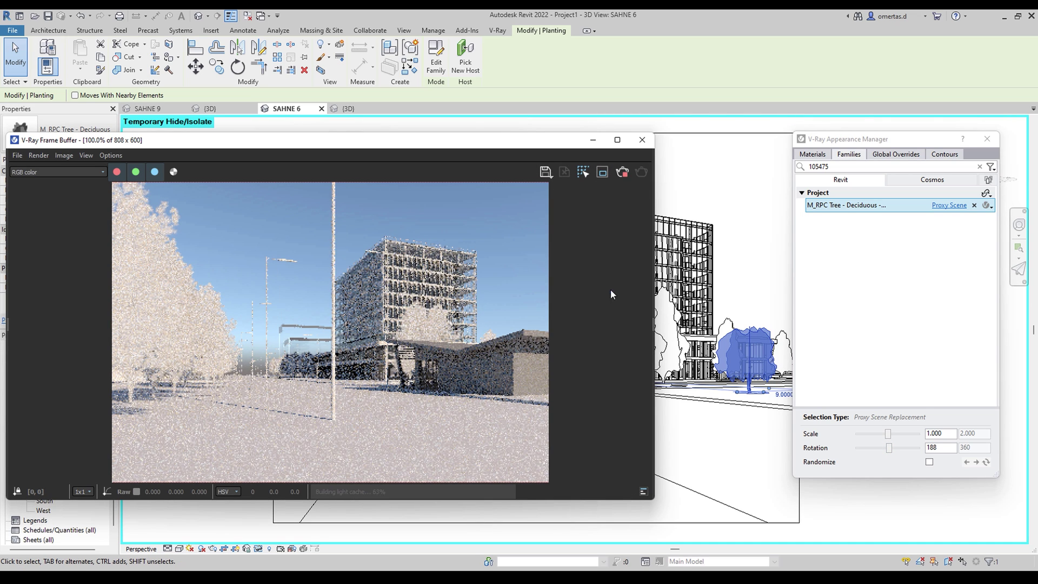
drag(889, 449, 904, 449)
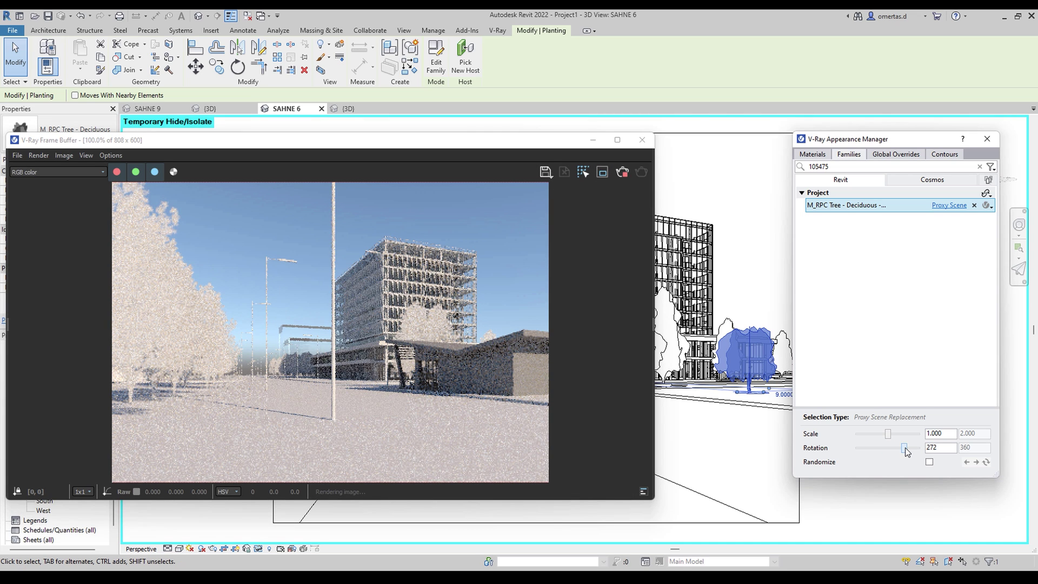
click(623, 172)
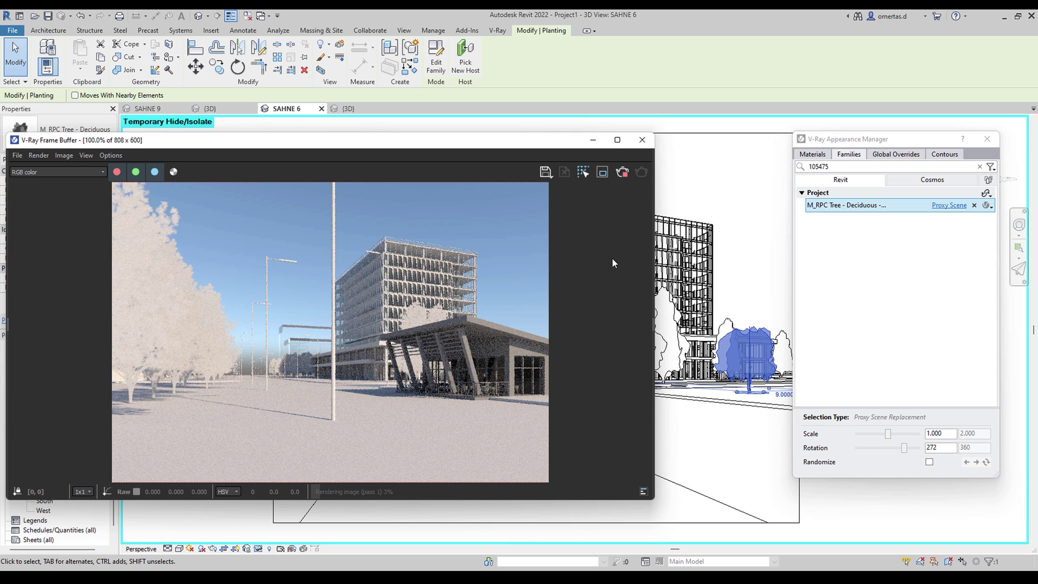
scroll(476, 361, up, 2)
scroll(474, 360, up, 1)
scroll(475, 360, down, 3)
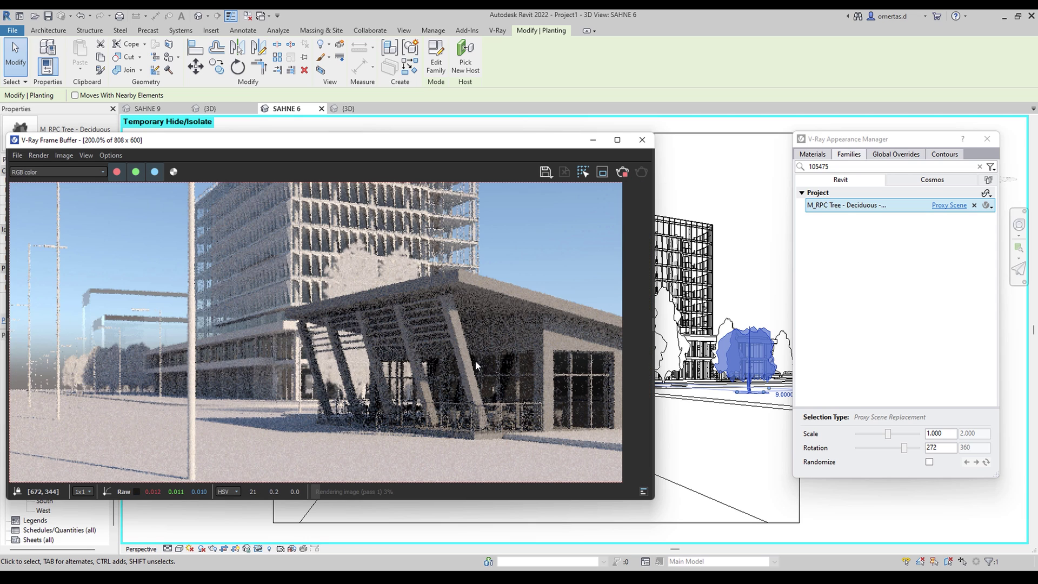
scroll(412, 381, up, 2)
scroll(412, 381, down, 2)
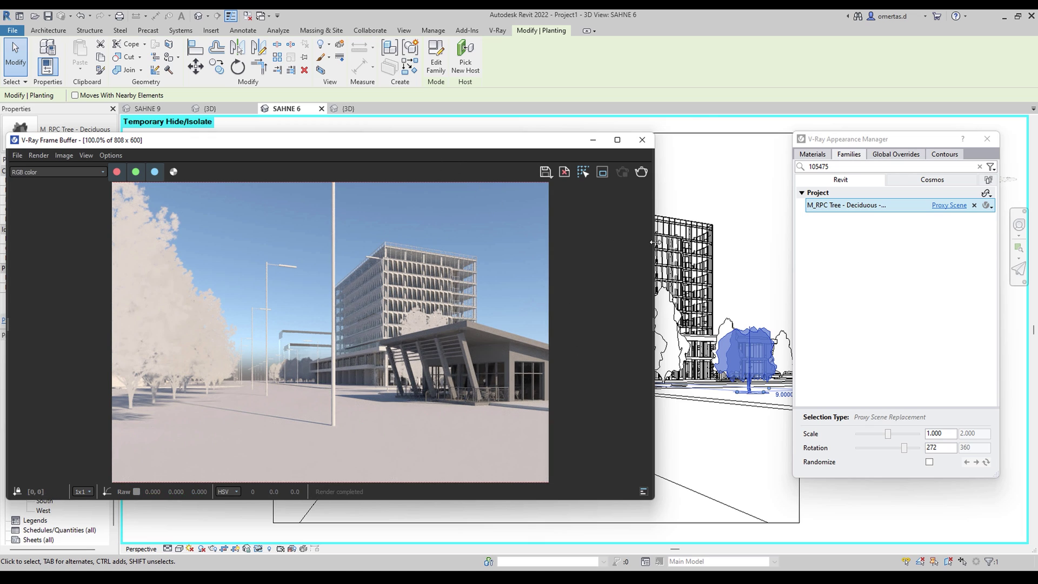
Narrow the V-Ray Frame Buffer window and zoom the render out to 50%.
mouse_move(654, 238)
mouse_down()
mouse_move(481, 238)
mouse_move(528, 237)
mouse_up()
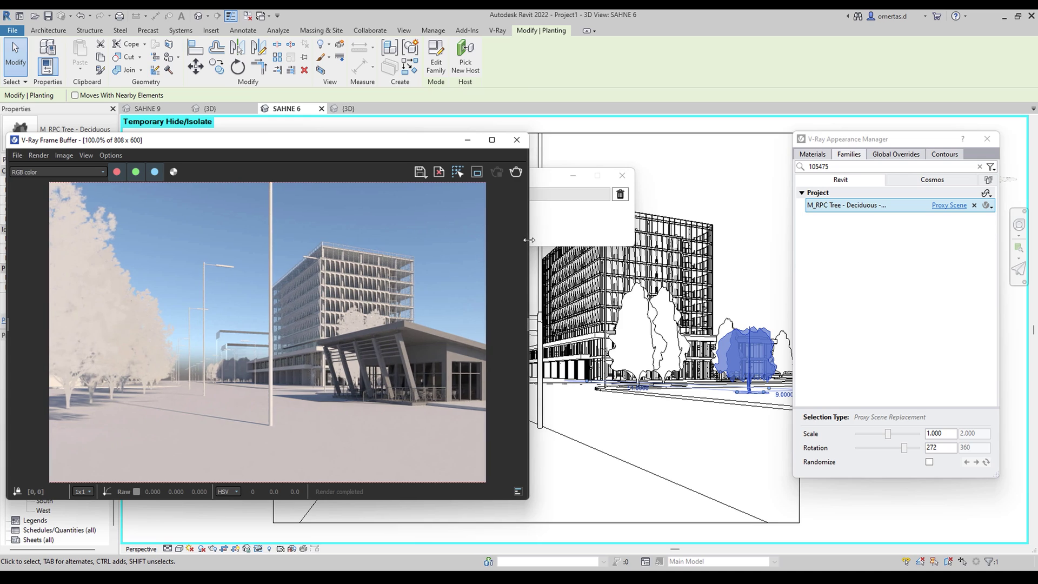
scroll(452, 314, down, 2)
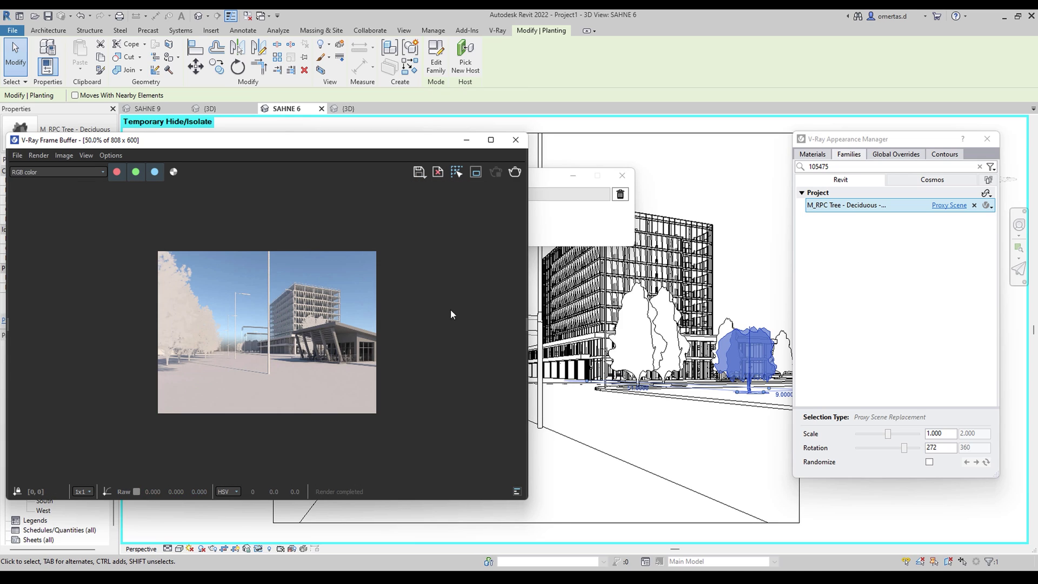
drag(529, 314, 381, 301)
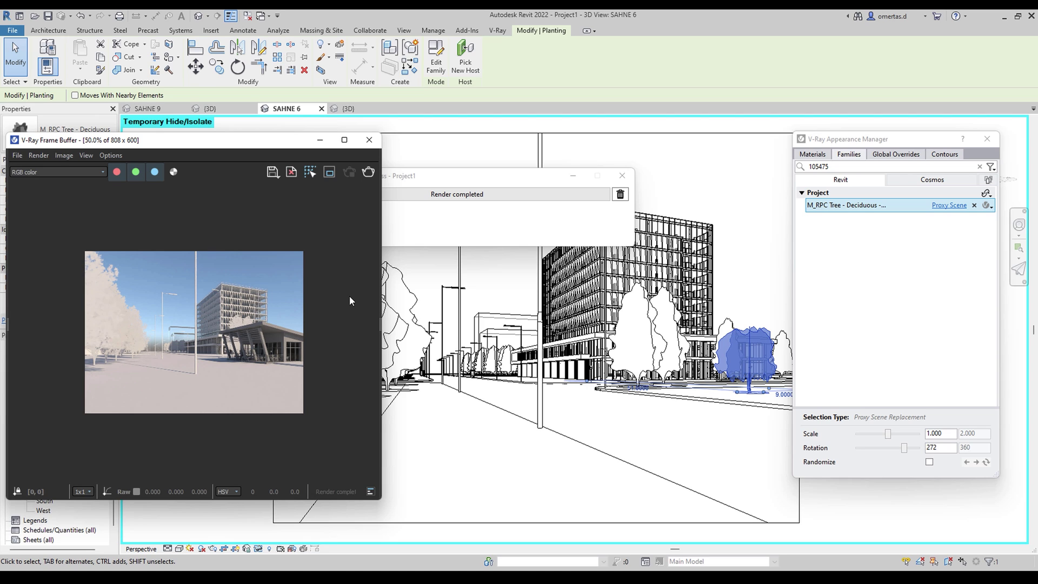
Close the progress dialog and Appearance Manager, deselect the tree, and reposition the view and Frame Buffer.
click(622, 175)
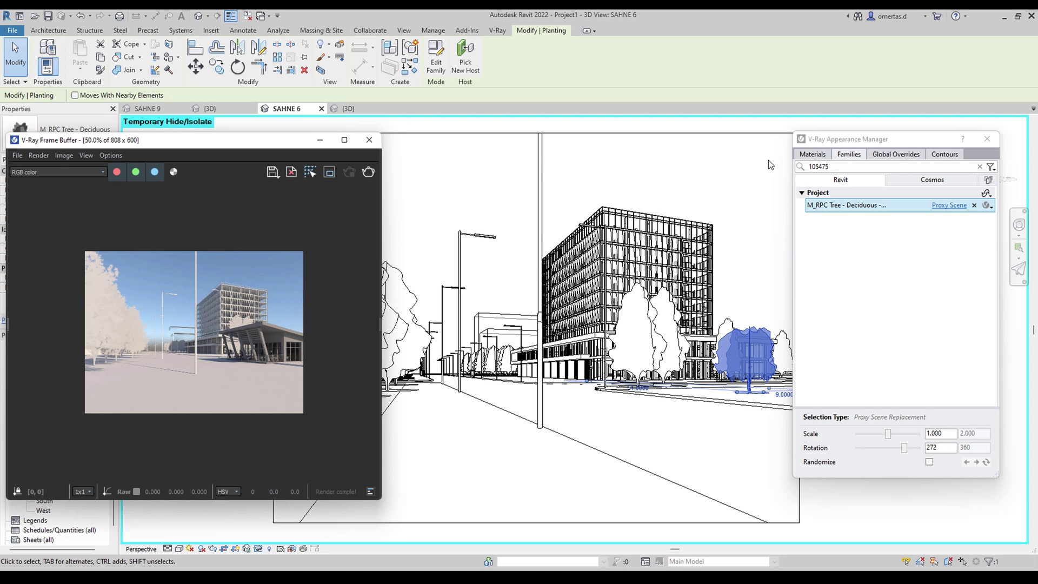
click(988, 139)
scroll(828, 247, down, 2)
click(861, 272)
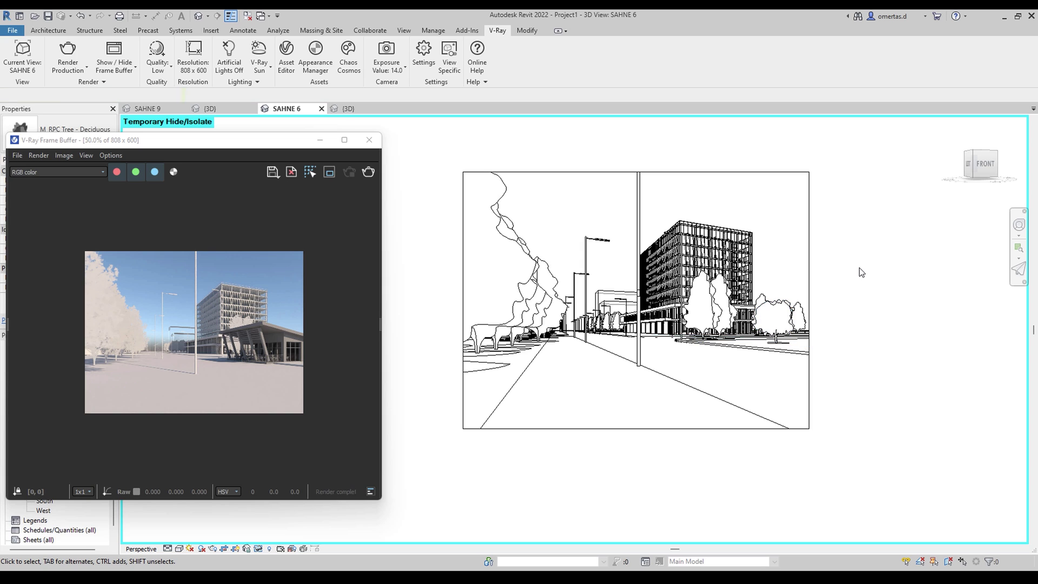
middle_drag(858, 265, 854, 291)
mouse_move(241, 143)
mouse_down()
mouse_move(320, 156)
mouse_move(306, 157)
mouse_up()
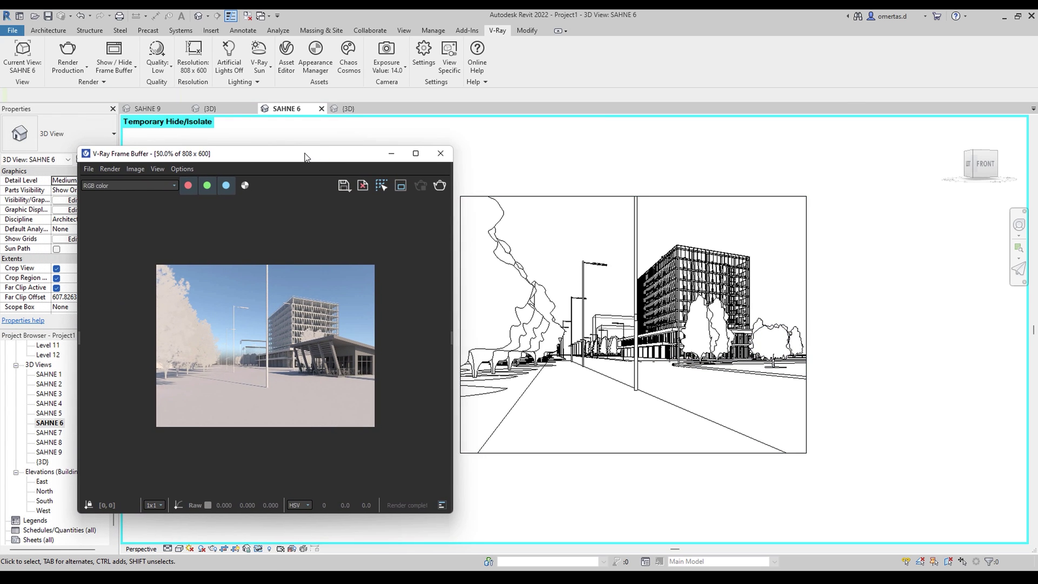